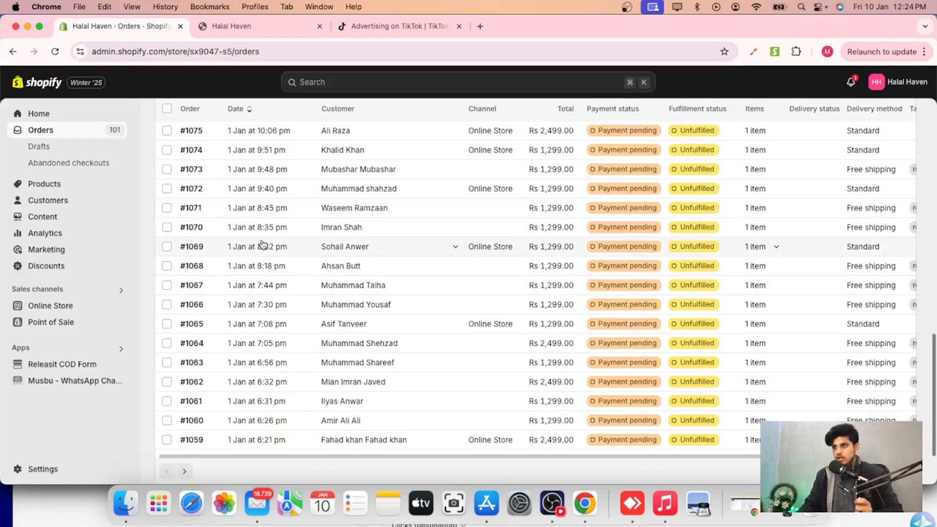
# Review the store's recent orders list in the Shopify admin.
pyautogui.scroll(-3, 260, 242)
pyautogui.scroll(10, 285, 280)
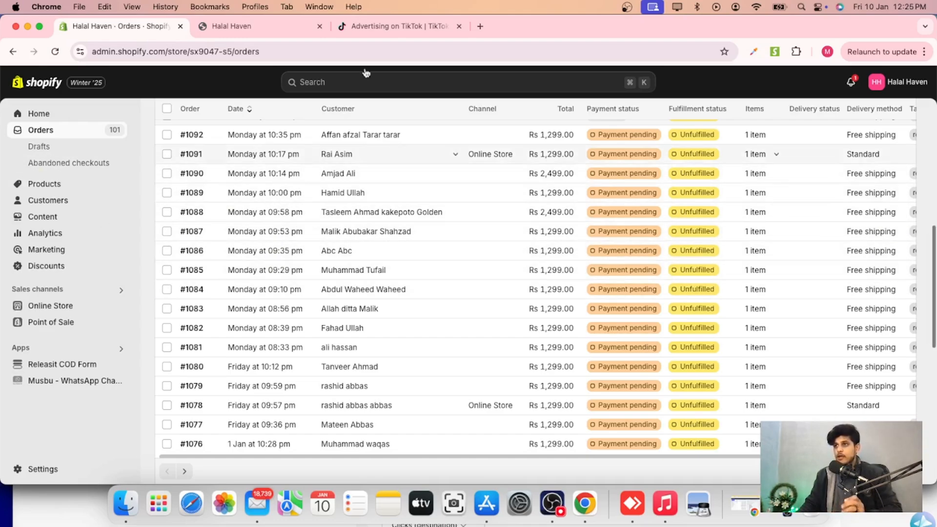
pyautogui.click(388, 26)
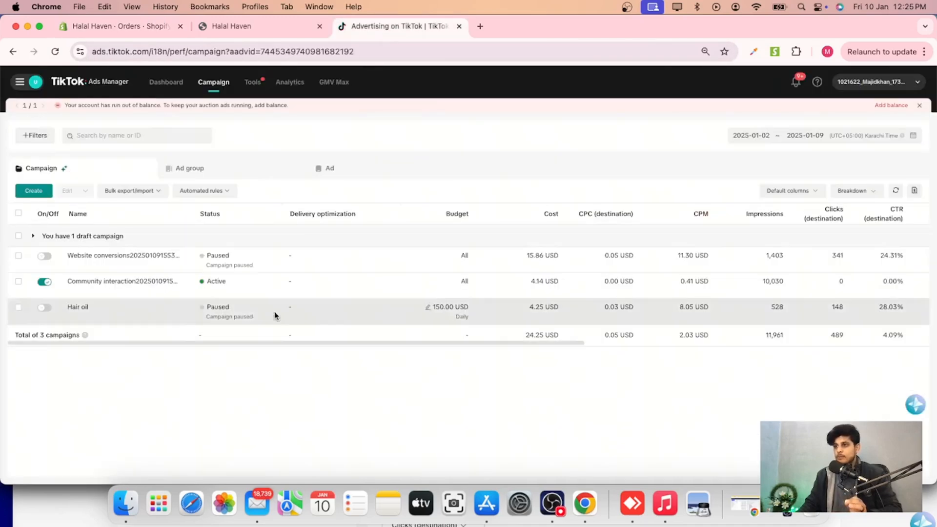
pyautogui.click(100, 28)
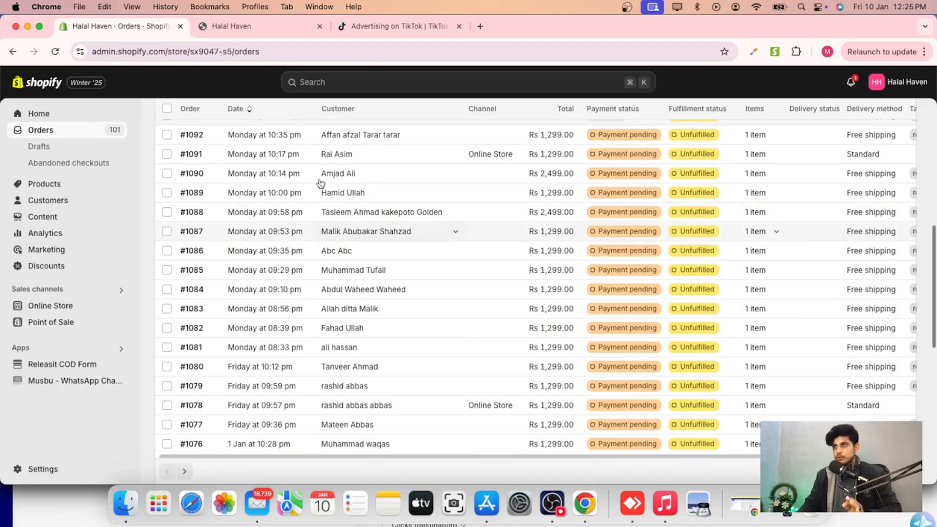
# Switch to another browser profile and open the PostEx merchant dashboard.
pyautogui.click(251, 6)
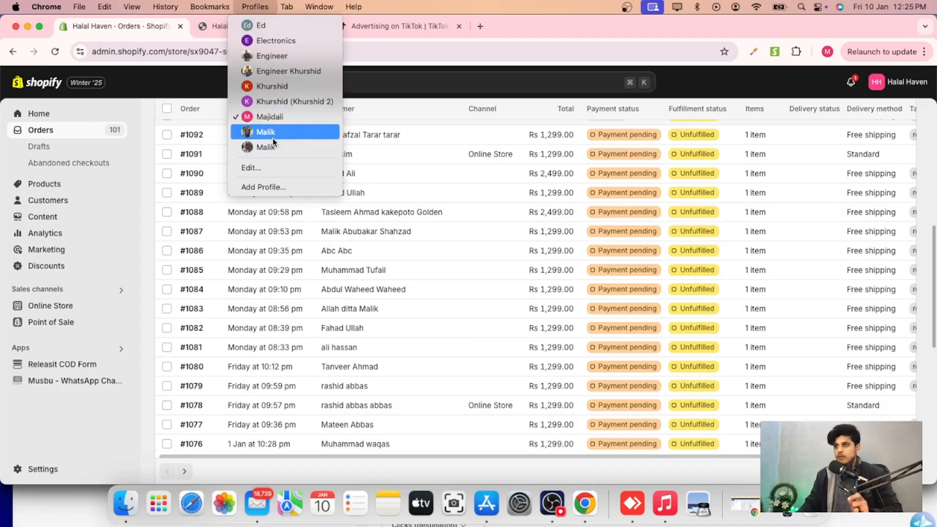
pyautogui.click(266, 132)
pyautogui.click(280, 29)
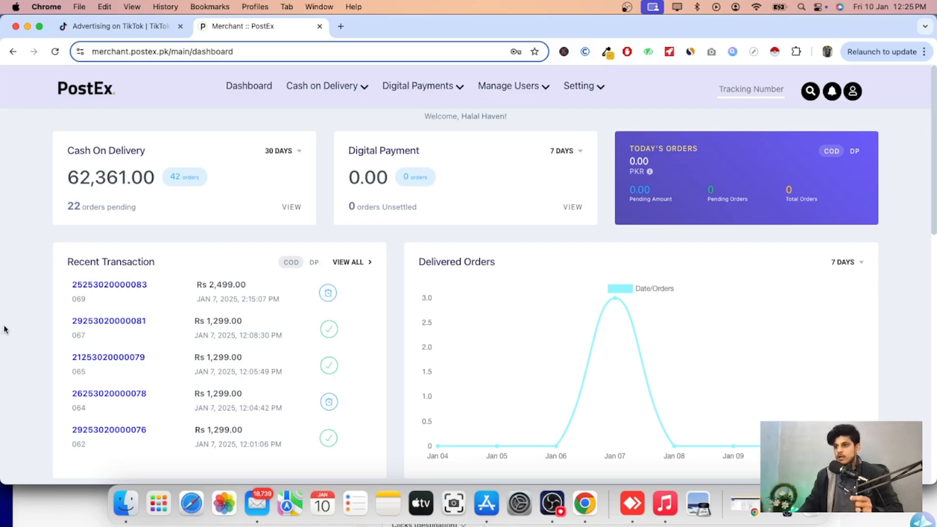
# Examine the PostEx dashboard's cash on delivery, total, delivered and returned order figures.
pyautogui.scroll(-6, 6, 328)
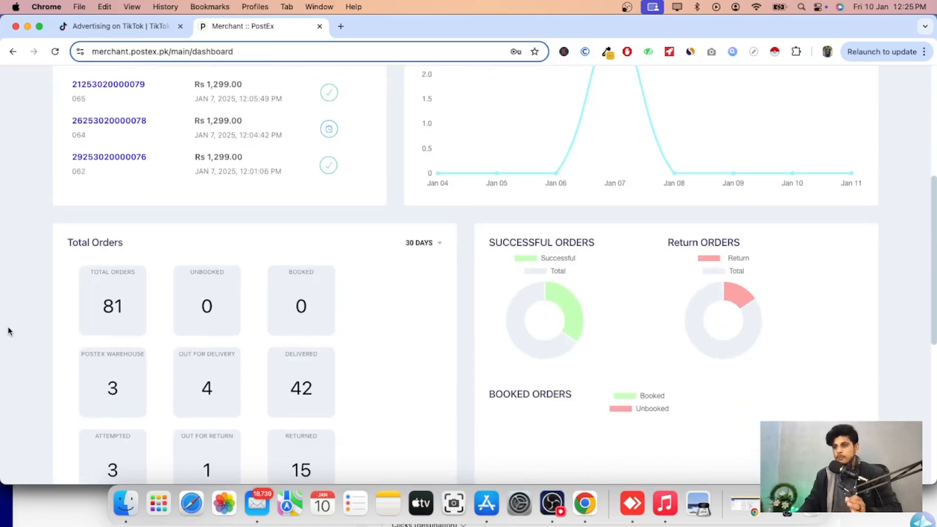
pyautogui.scroll(-2, 7, 330)
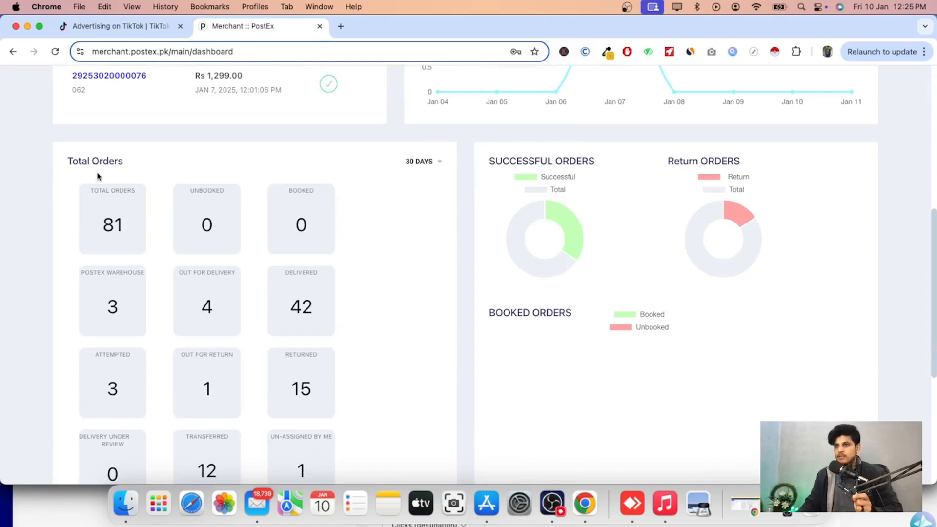
pyautogui.scroll(2, 47, 264)
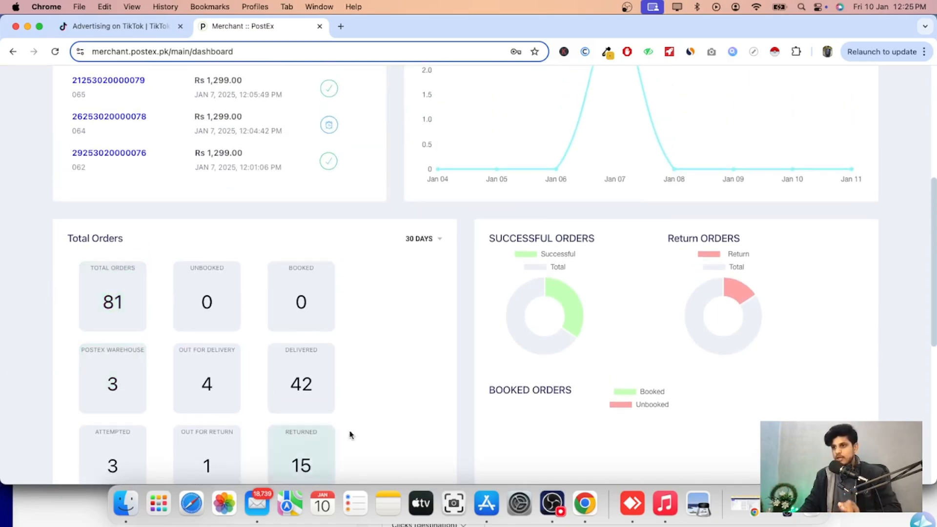
pyautogui.scroll(1, 3, 315)
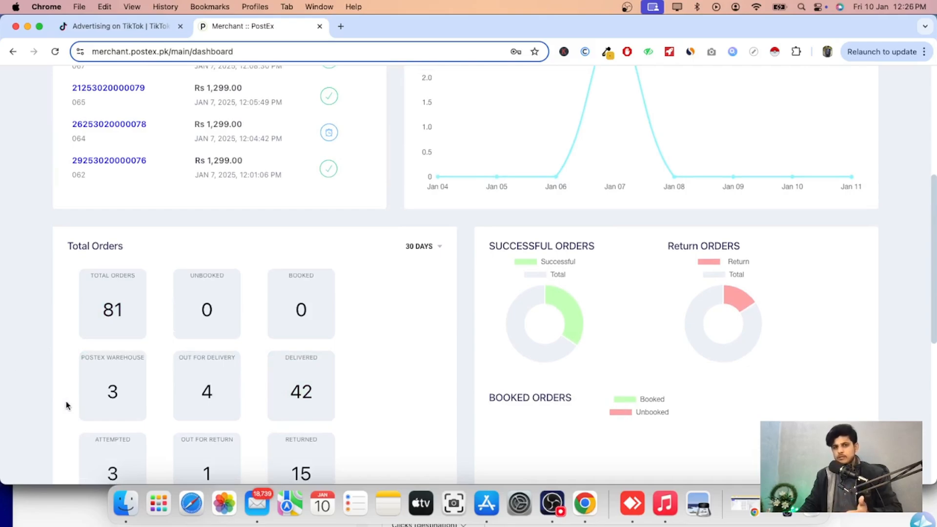
pyautogui.scroll(6, 25, 138)
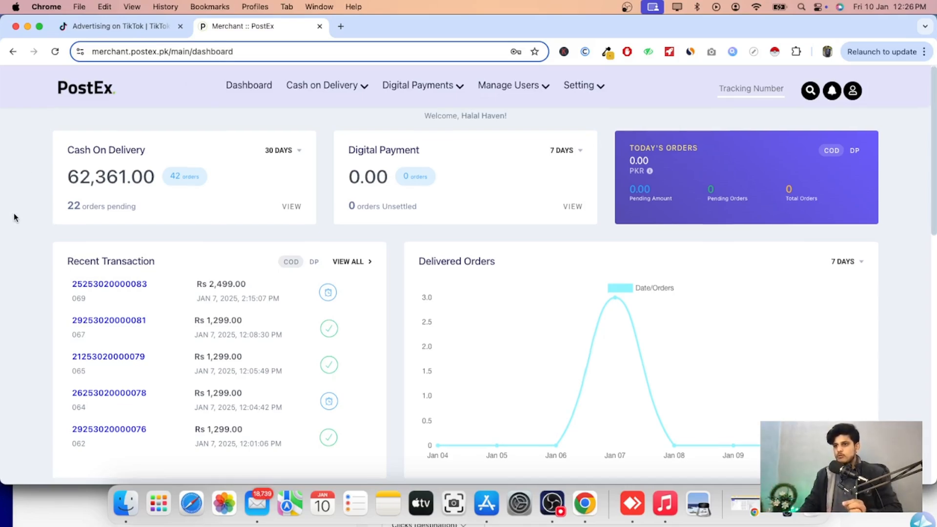
pyautogui.scroll(-7, 15, 215)
pyautogui.click(421, 174)
pyautogui.click(431, 230)
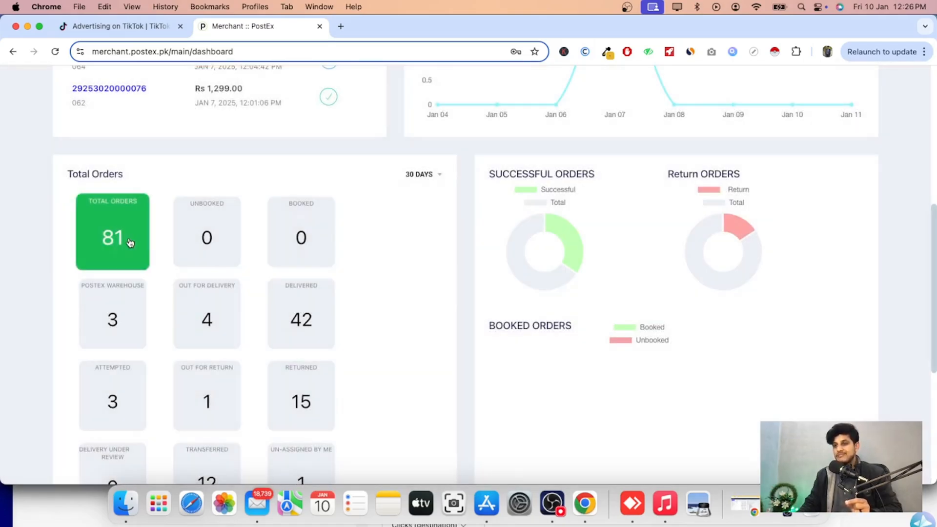
pyautogui.scroll(2, 300, 303)
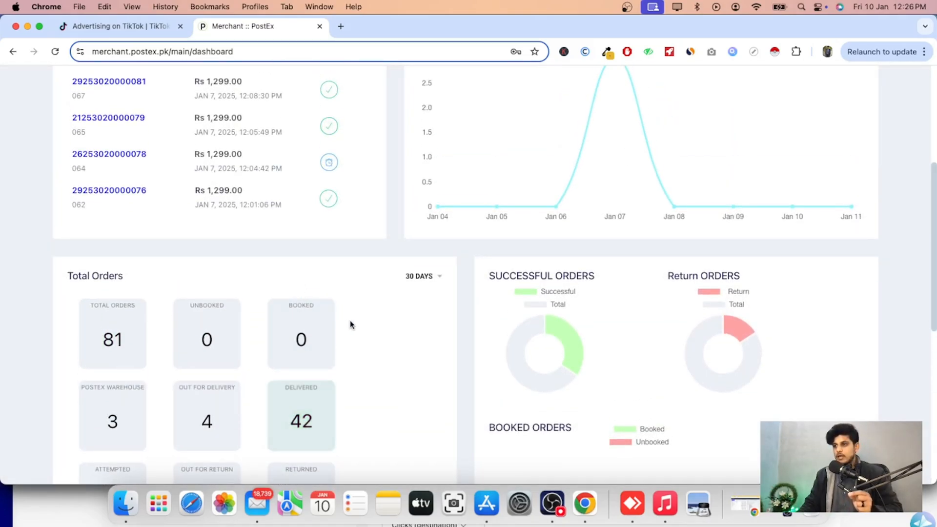
pyautogui.scroll(-2, 390, 323)
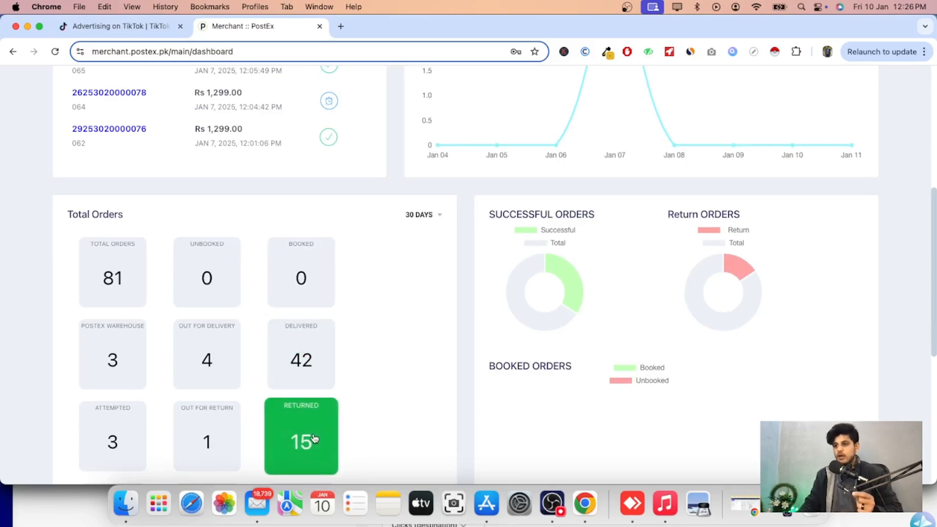
pyautogui.scroll(8, 376, 385)
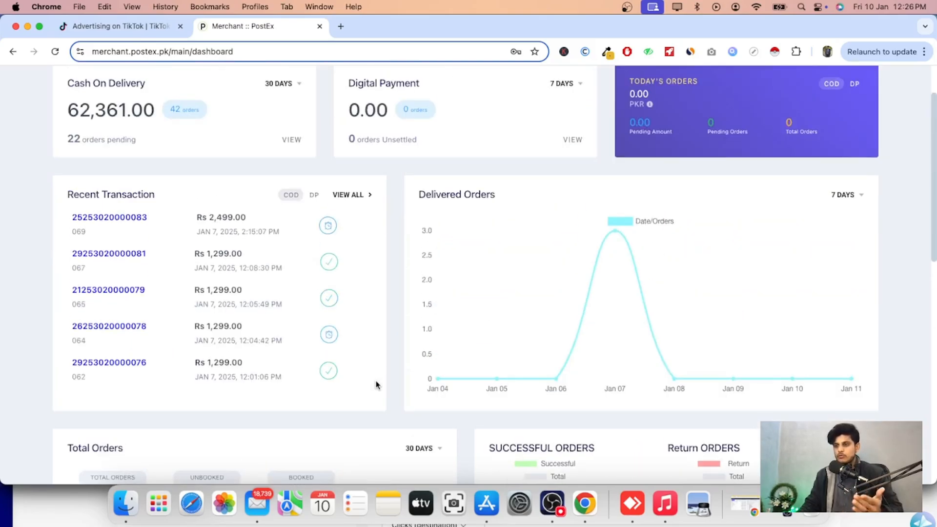
pyautogui.scroll(3, 3, 313)
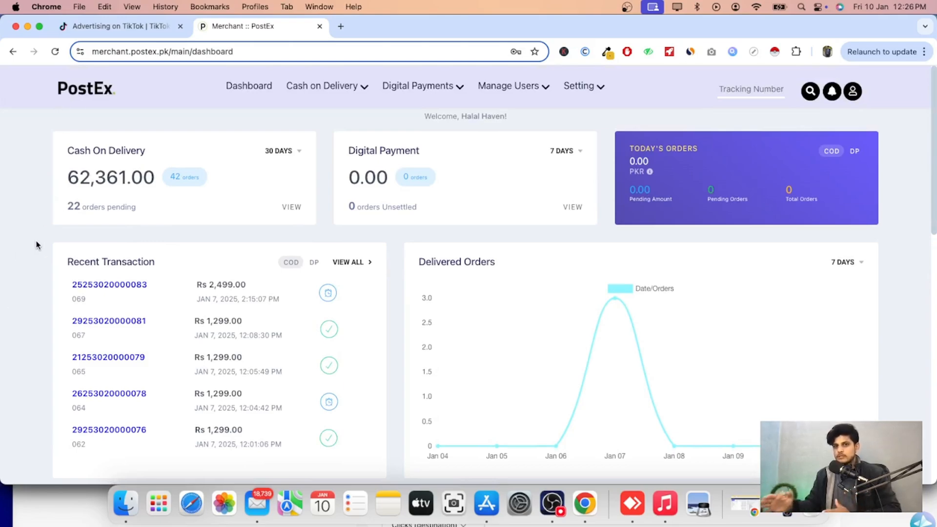
# Start a new TikTok Ads campaign with the Website conversions objective.
pyautogui.click(131, 22)
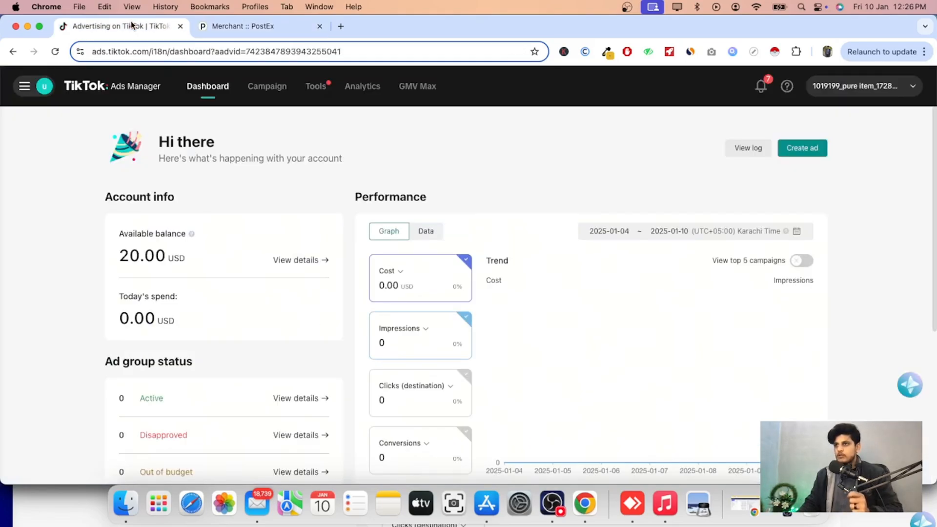
pyautogui.click(268, 93)
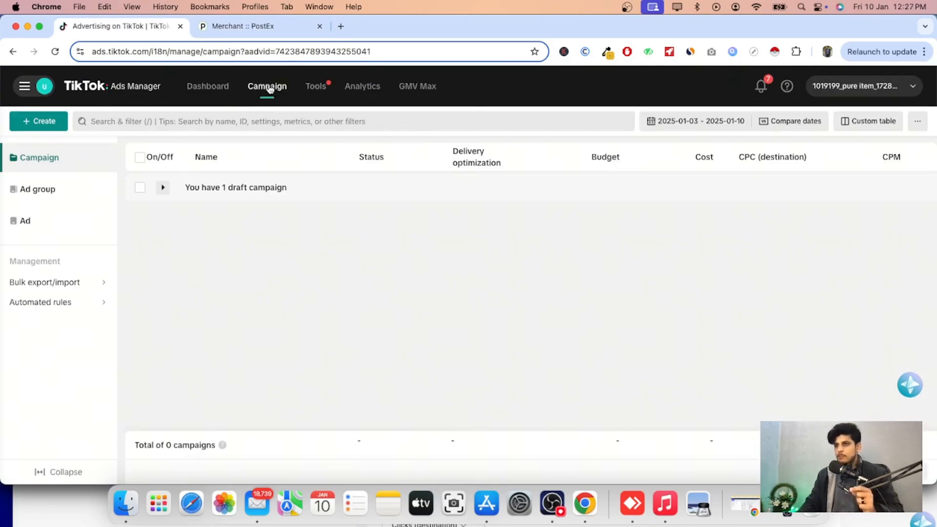
pyautogui.click(35, 121)
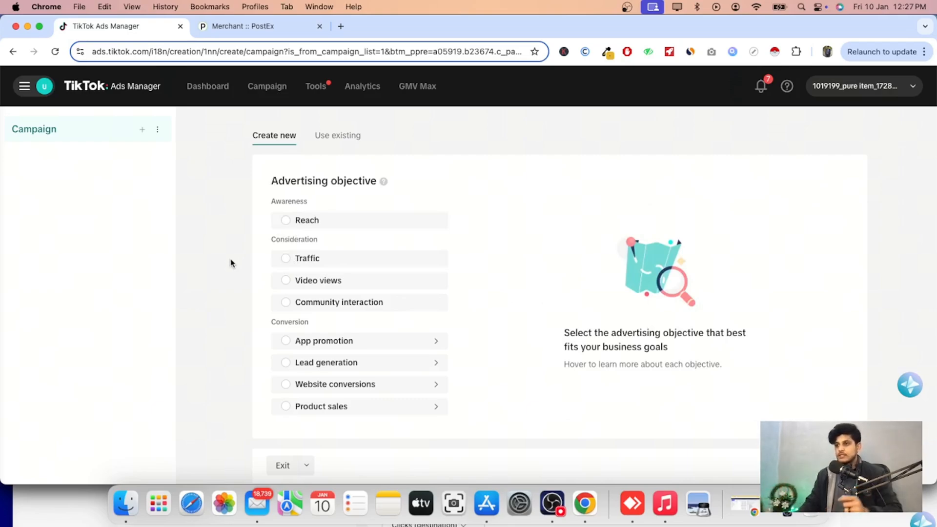
pyautogui.click(283, 385)
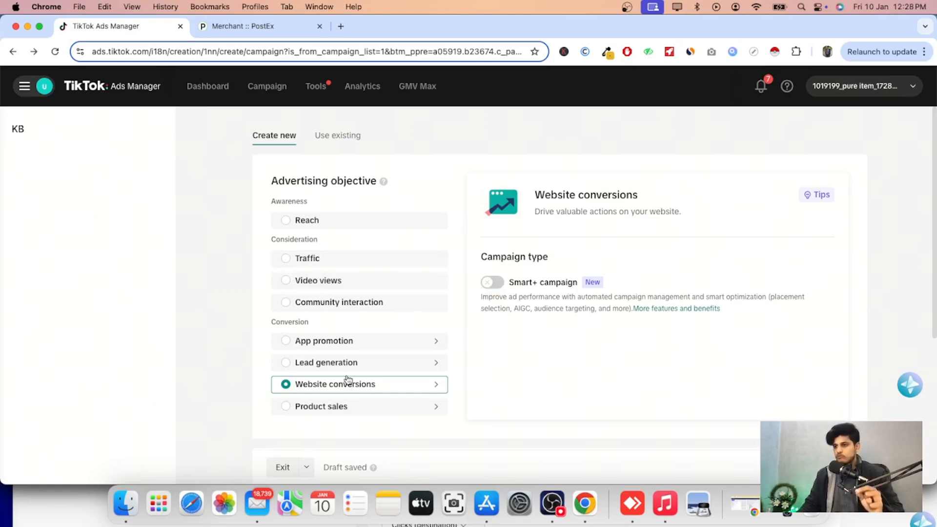
# Enable a daily campaign budget of 100 USD and continue to the ad group setup.
pyautogui.scroll(-5, 345, 382)
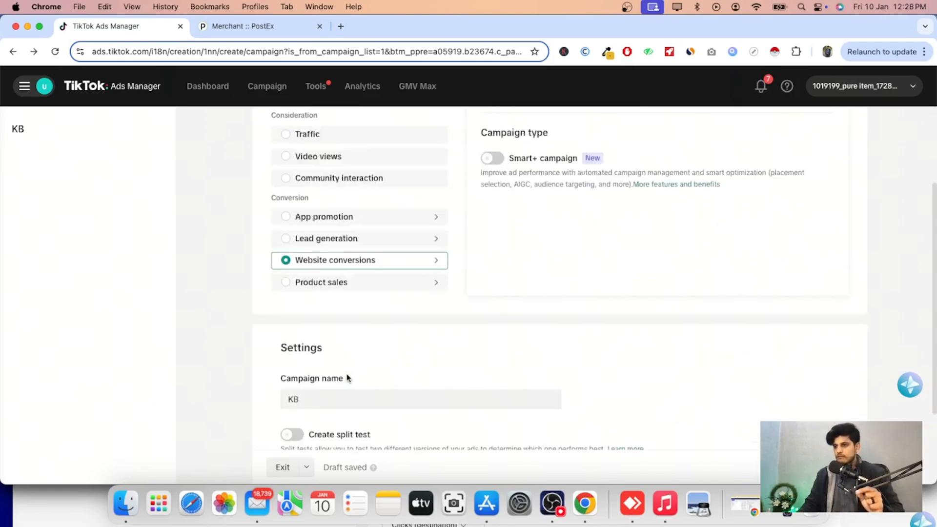
pyautogui.scroll(-3, 347, 372)
pyautogui.click(318, 289)
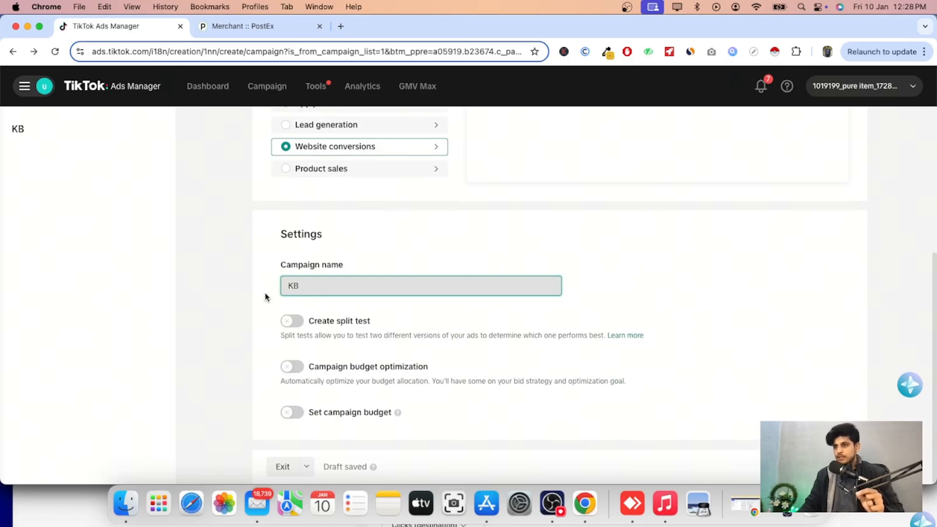
pyautogui.click(300, 348)
pyautogui.click(297, 417)
pyautogui.scroll(-1, 410, 413)
pyautogui.click(404, 415)
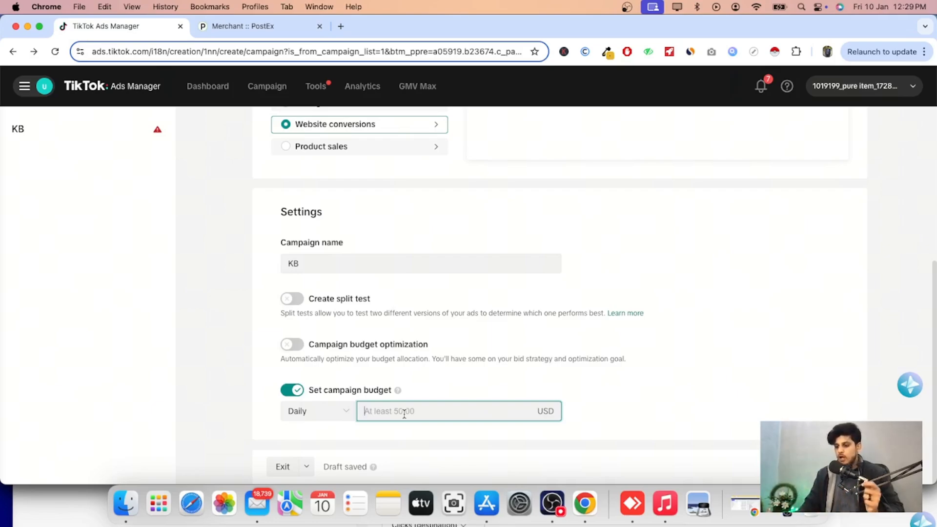
pyautogui.write('100')
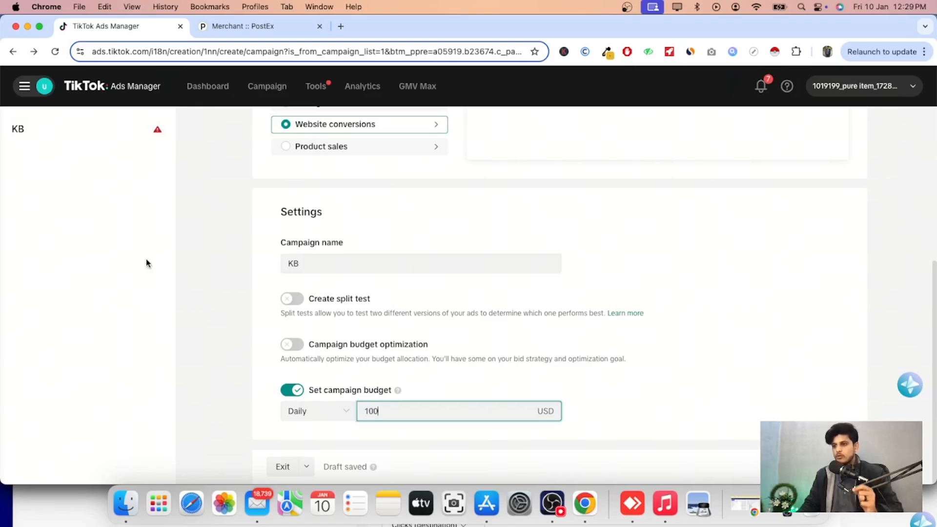
pyautogui.click(158, 391)
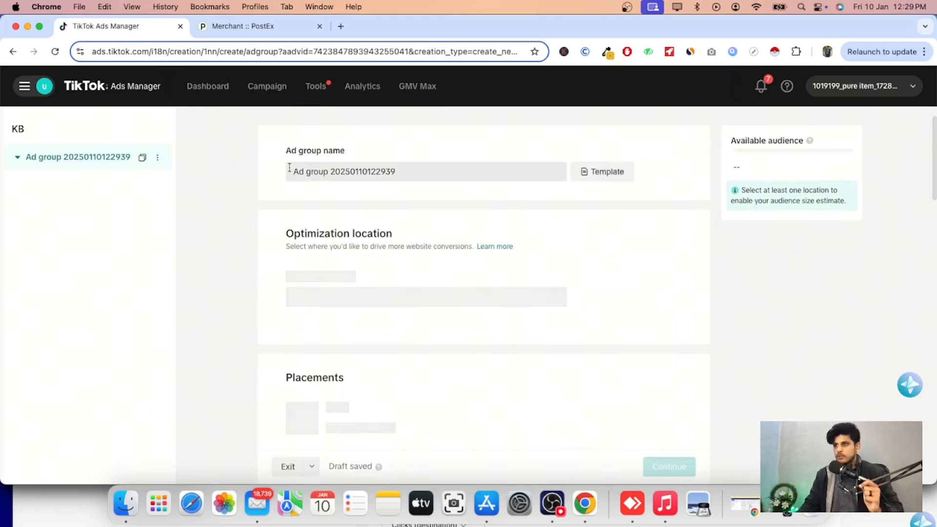
# Open the ad group's website data connection options and start creating a new data connection.
pyautogui.click(424, 174)
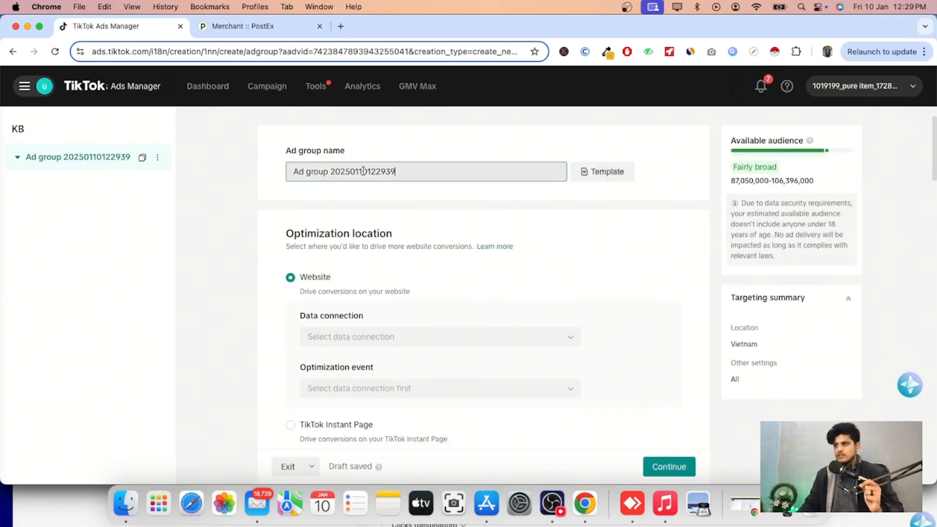
pyautogui.scroll(-3, 464, 252)
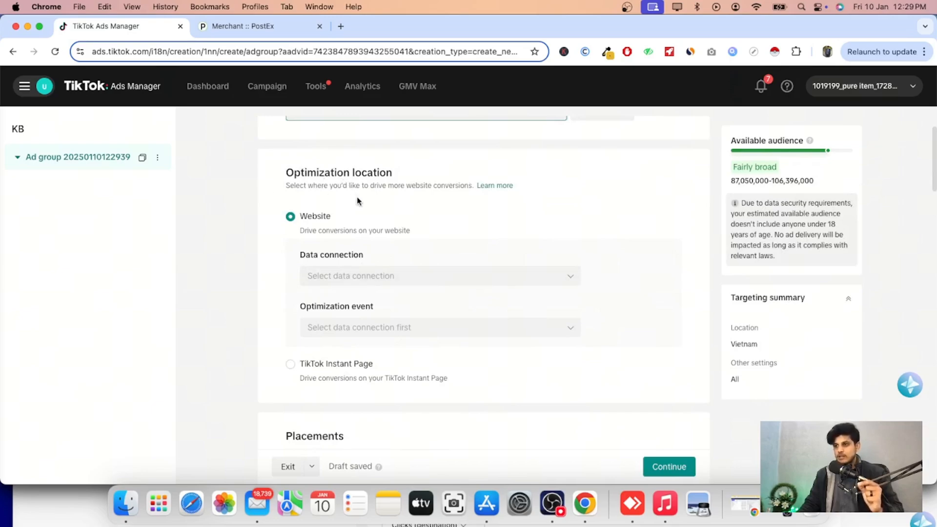
pyautogui.scroll(-3, 347, 186)
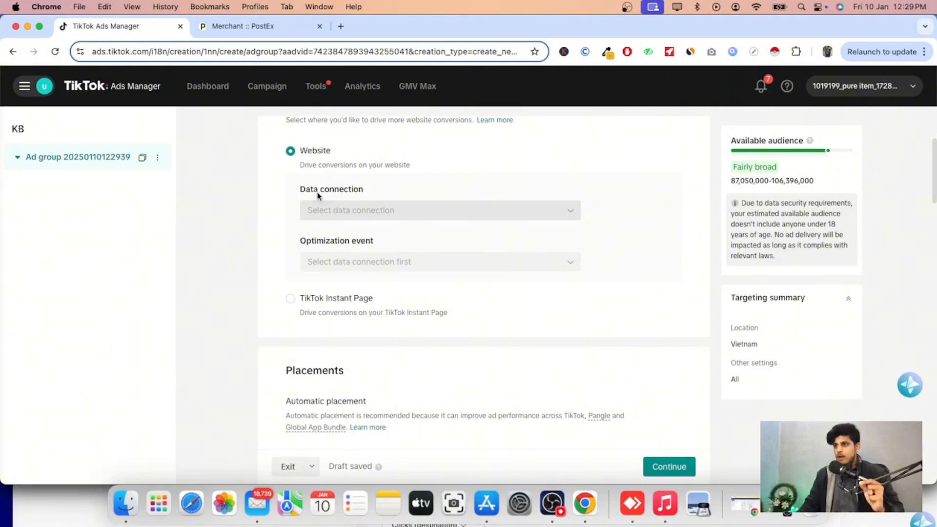
pyautogui.click(332, 210)
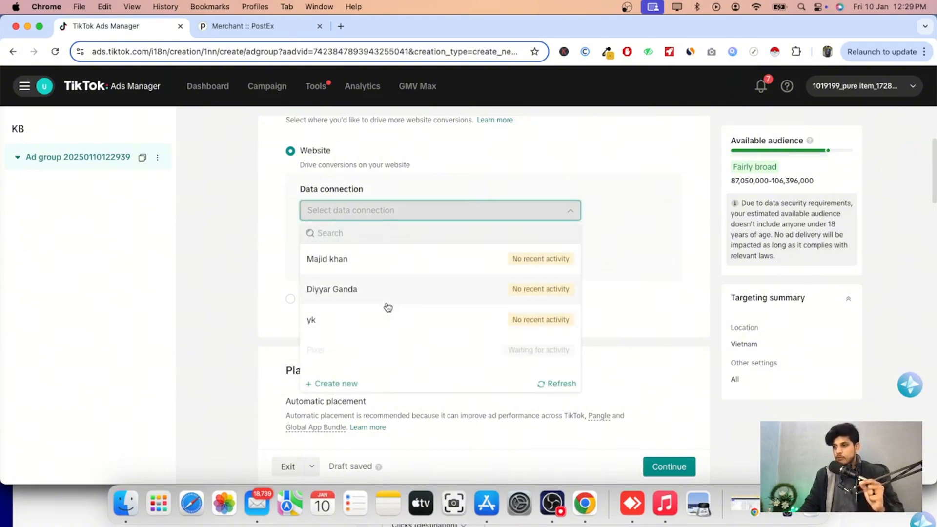
pyautogui.click(336, 384)
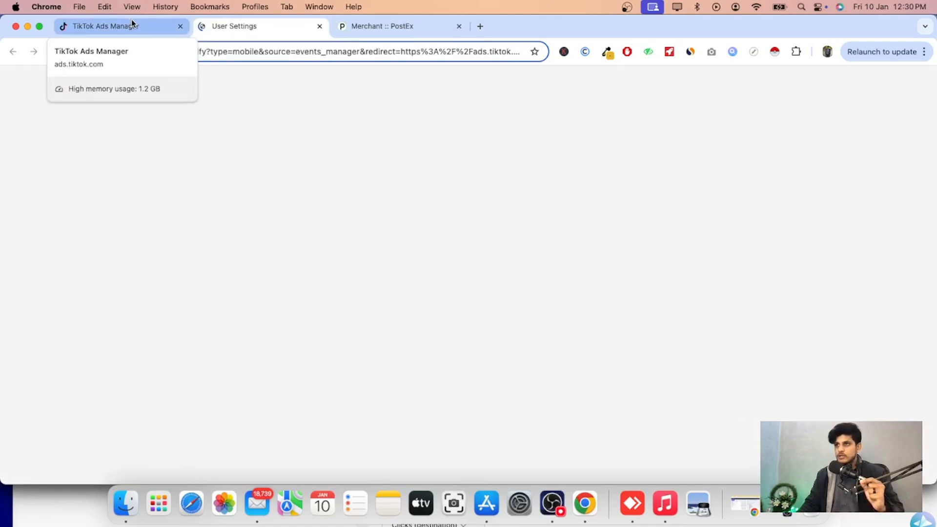
# Open the Events tool and pass identity verification by requesting and entering the email verification code.
pyautogui.click(130, 26)
pyautogui.moveTo(316, 88)
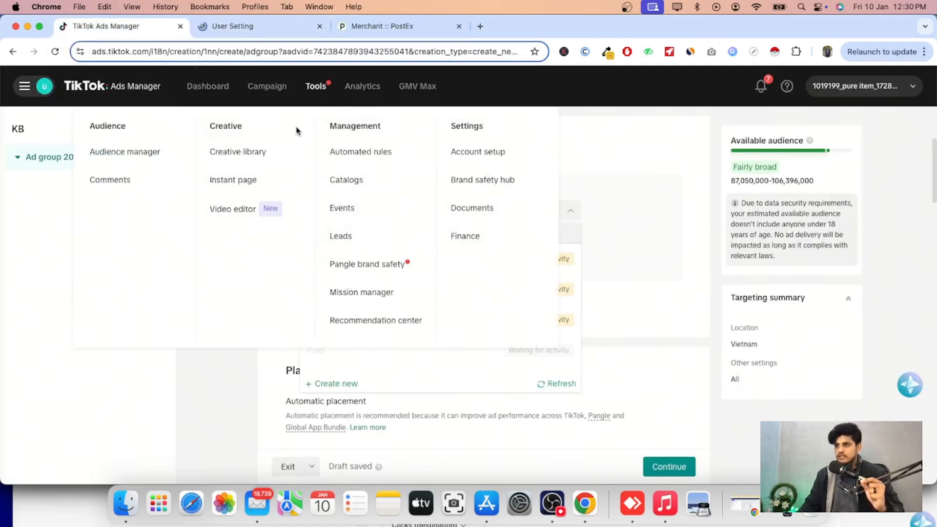
pyautogui.click(352, 219)
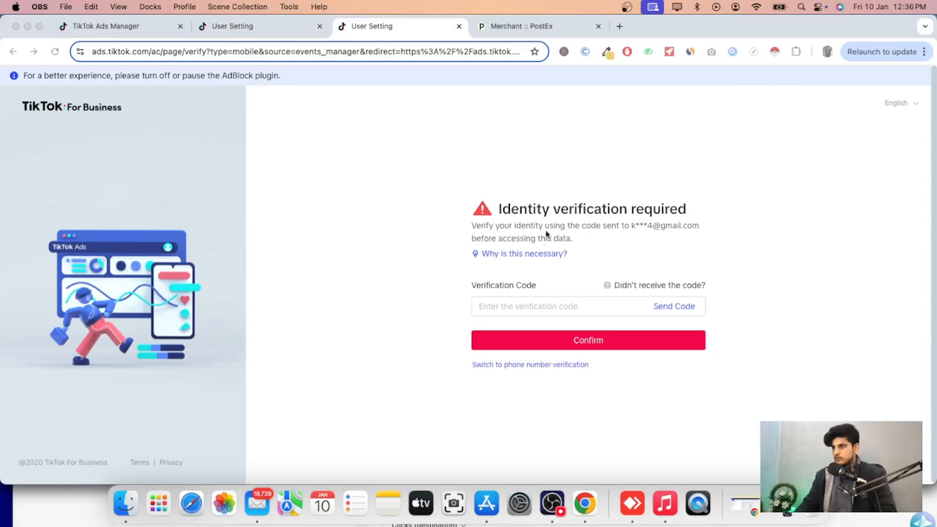
pyautogui.click(669, 306)
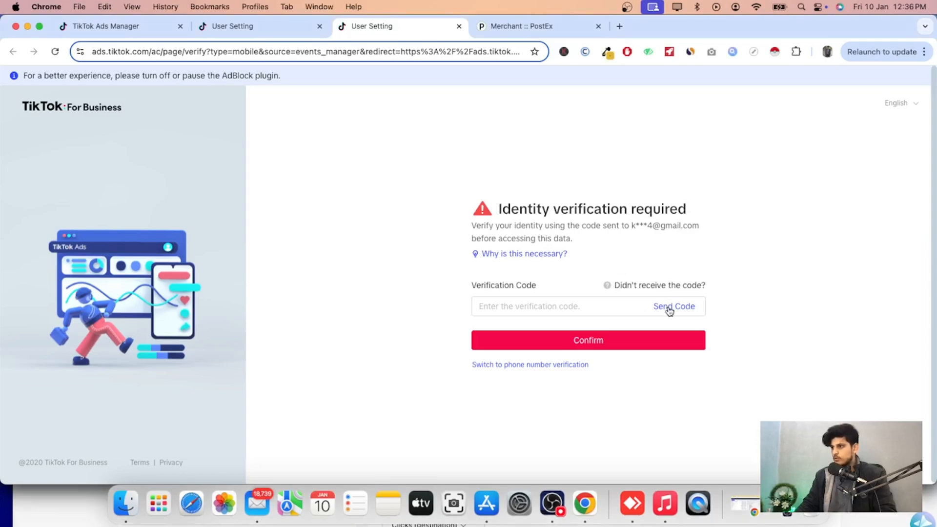
pyautogui.click(594, 308)
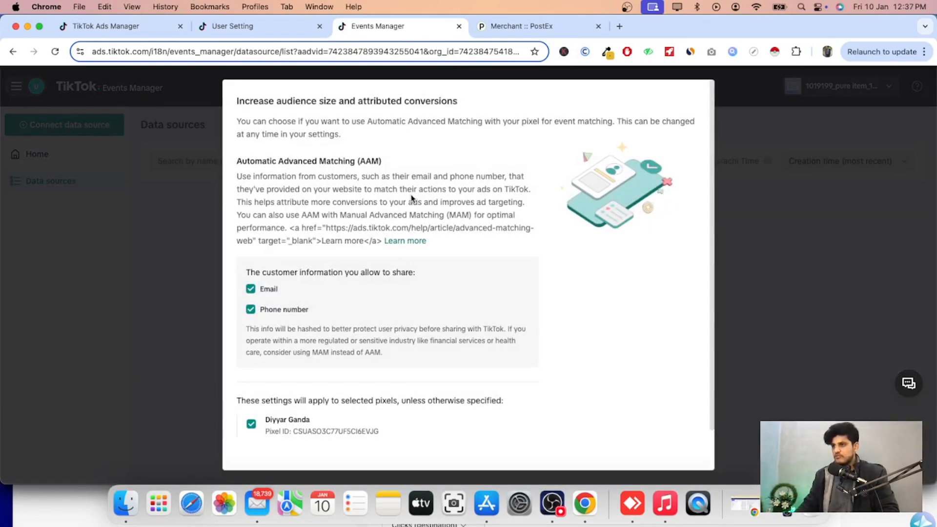
# Confirm the Automatic Advanced Matching settings and close the Add your website dialog.
pyautogui.scroll(-2, 619, 299)
pyautogui.click(607, 446)
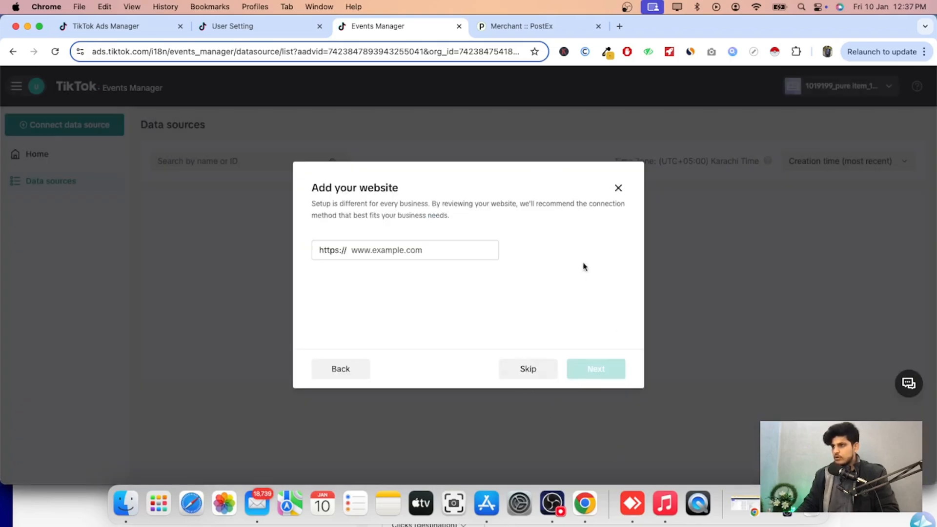
pyautogui.click(616, 190)
pyautogui.click(560, 297)
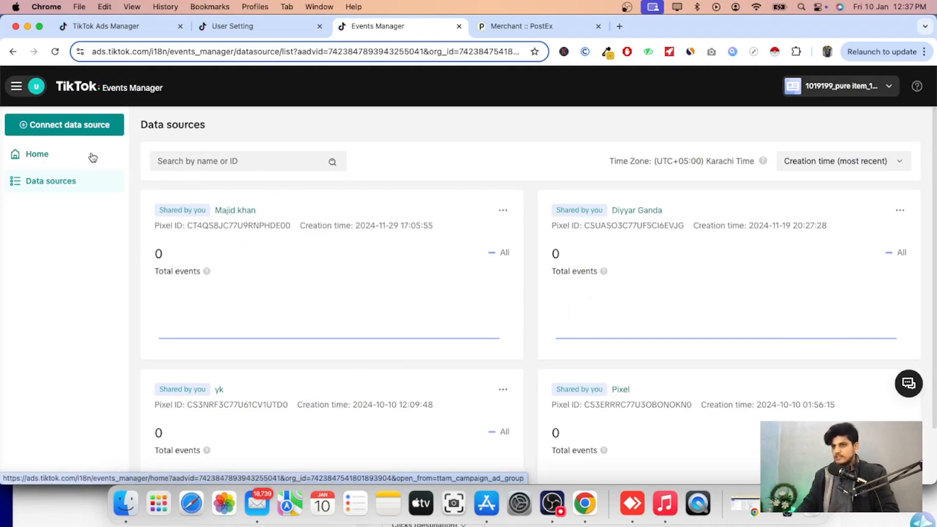
# Connect a new Web data source and enter the website halalhaven.shop.
pyautogui.click(68, 126)
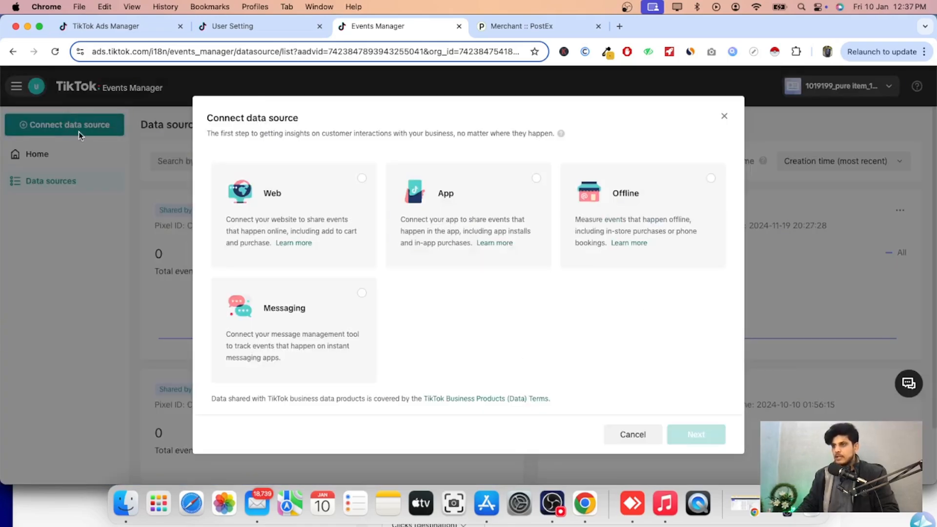
pyautogui.click(358, 184)
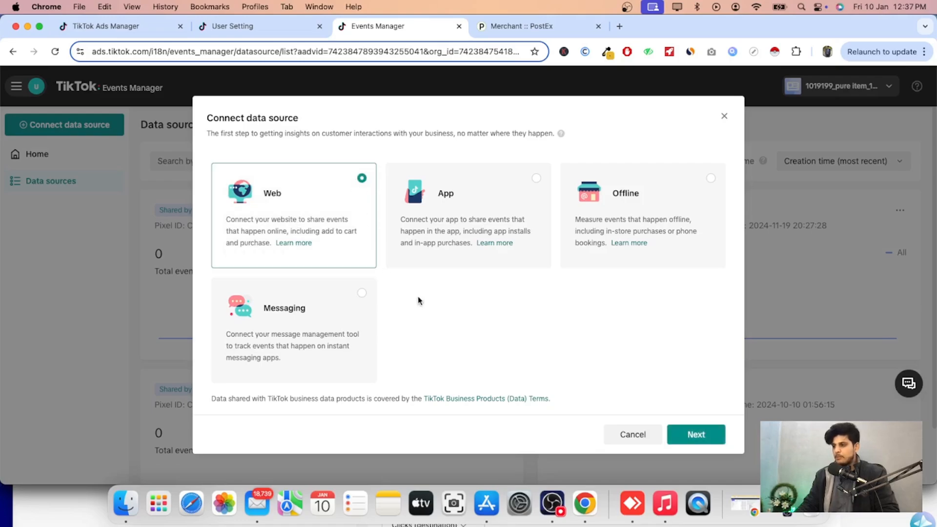
pyautogui.click(690, 438)
pyautogui.click(402, 256)
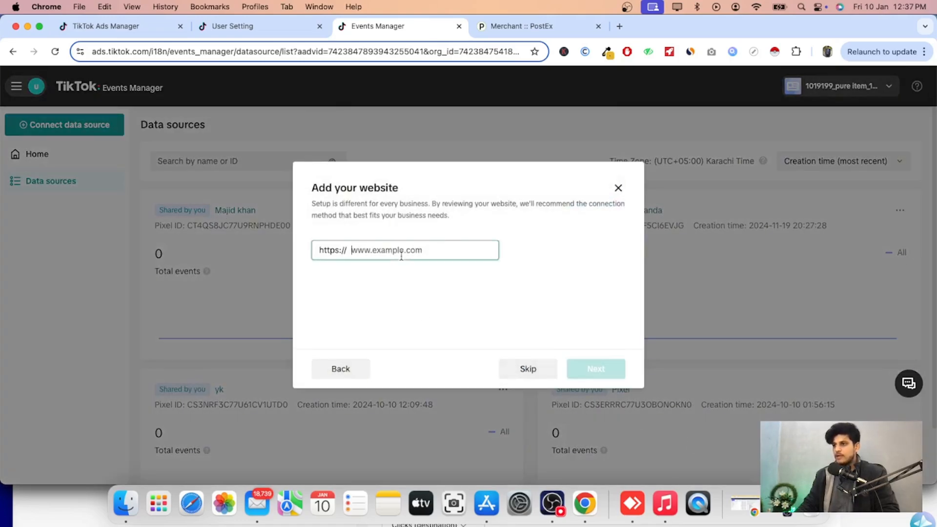
pyautogui.write('halalhaven.shop/')
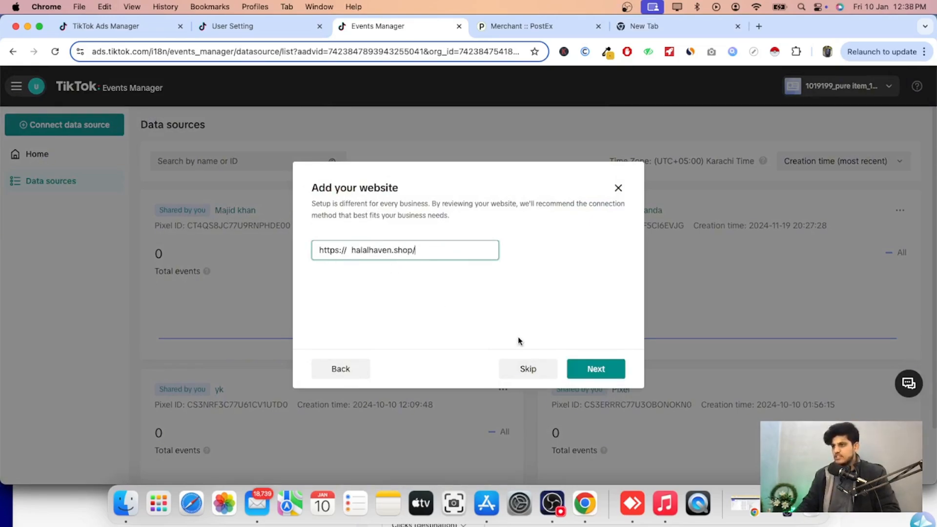
pyautogui.click(580, 370)
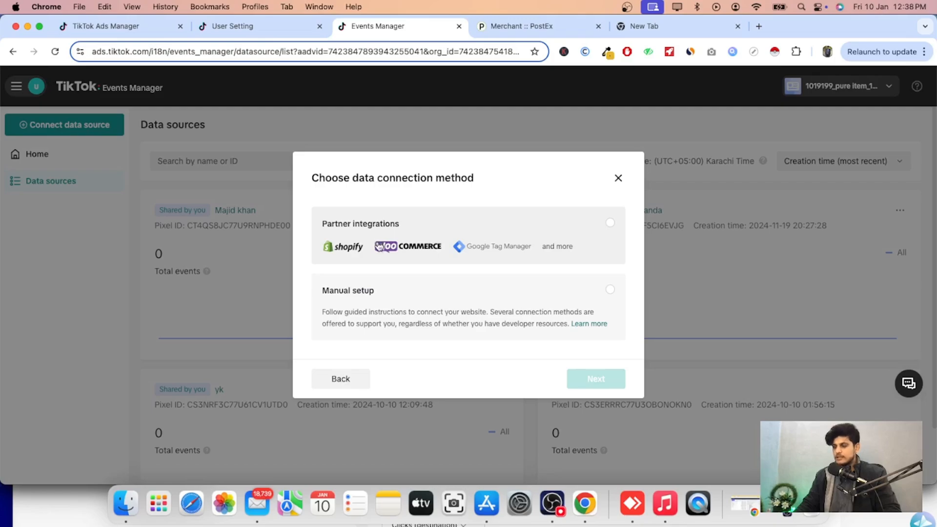
# Choose manual setup with the TikTok Pixel connection method.
pyautogui.click(380, 291)
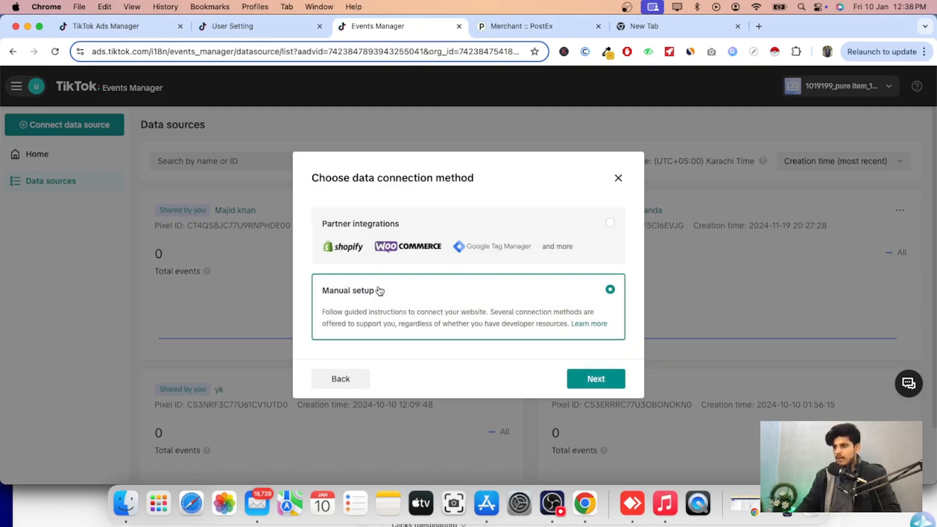
pyautogui.click(589, 382)
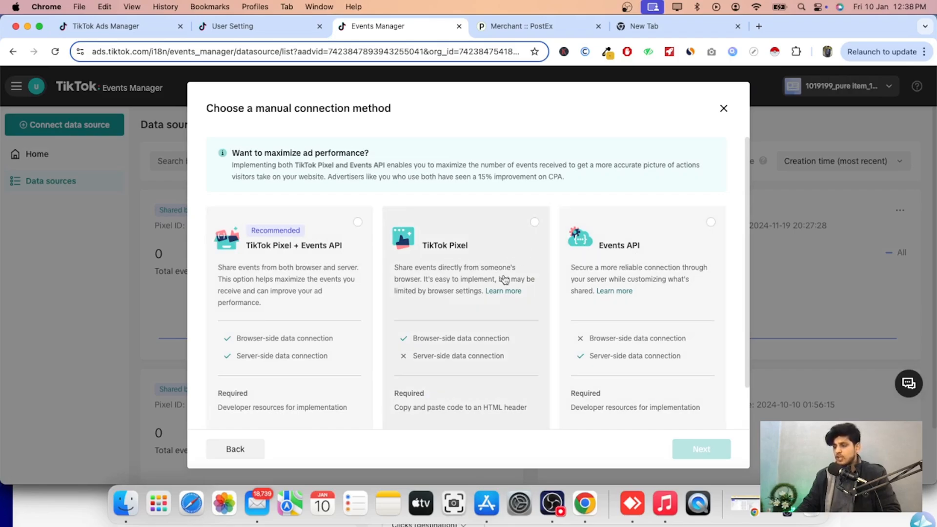
pyautogui.click(486, 228)
pyautogui.click(700, 451)
# Create a pixel named KB.
pyautogui.click(392, 167)
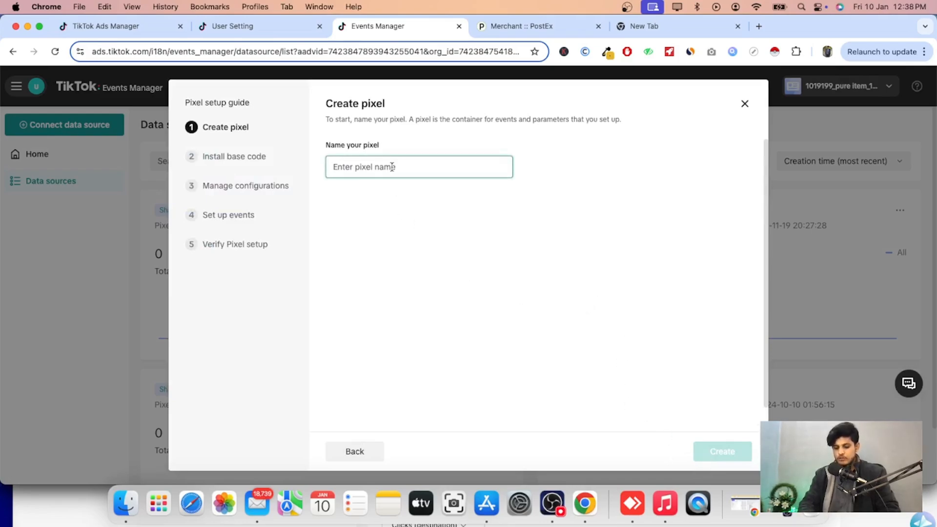
pyautogui.write('KB')
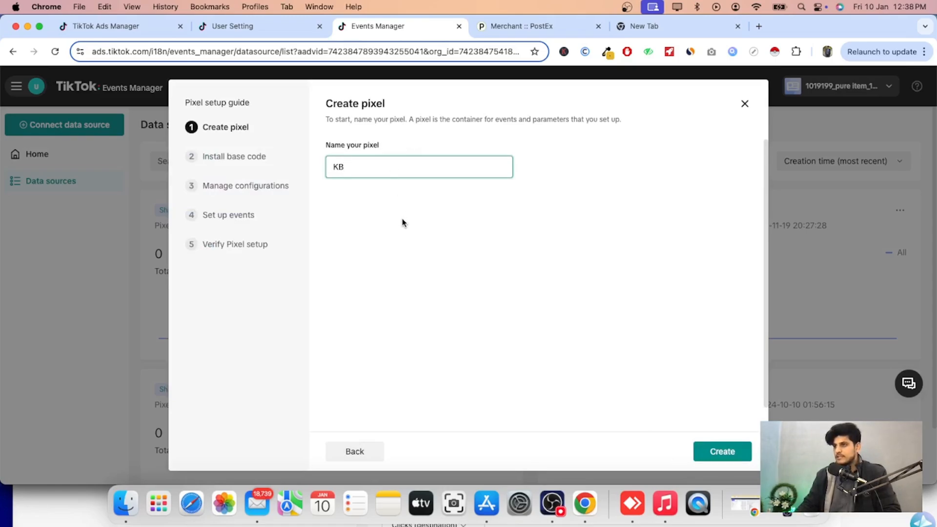
pyautogui.click(719, 449)
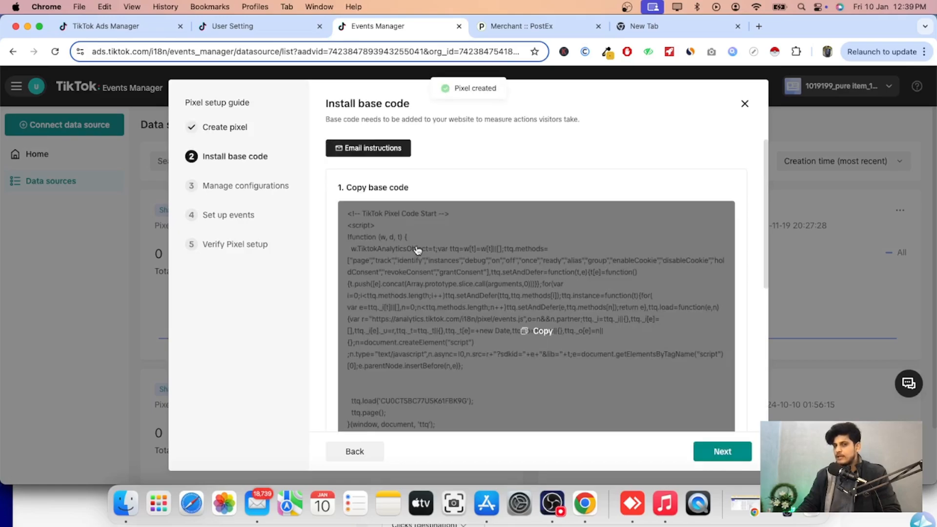
# Copy the new pixel's base code.
pyautogui.scroll(-3, 427, 277)
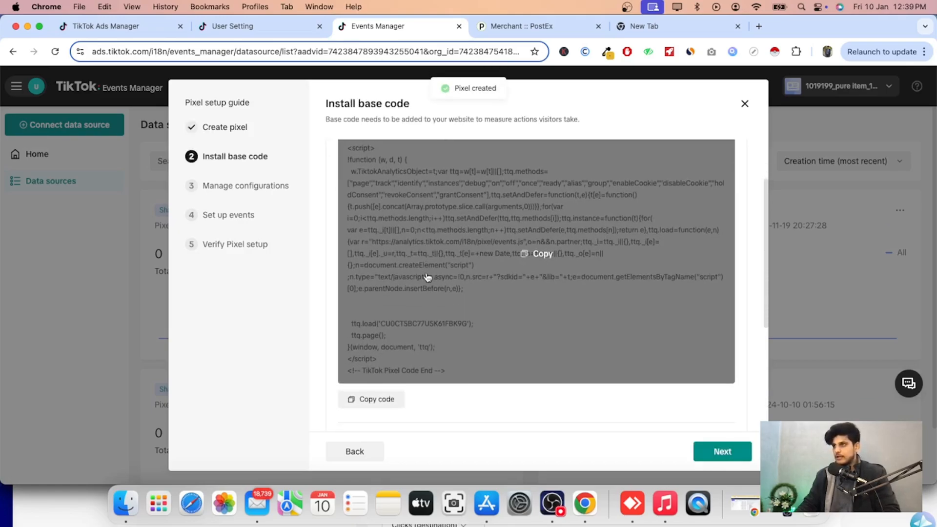
pyautogui.click(523, 255)
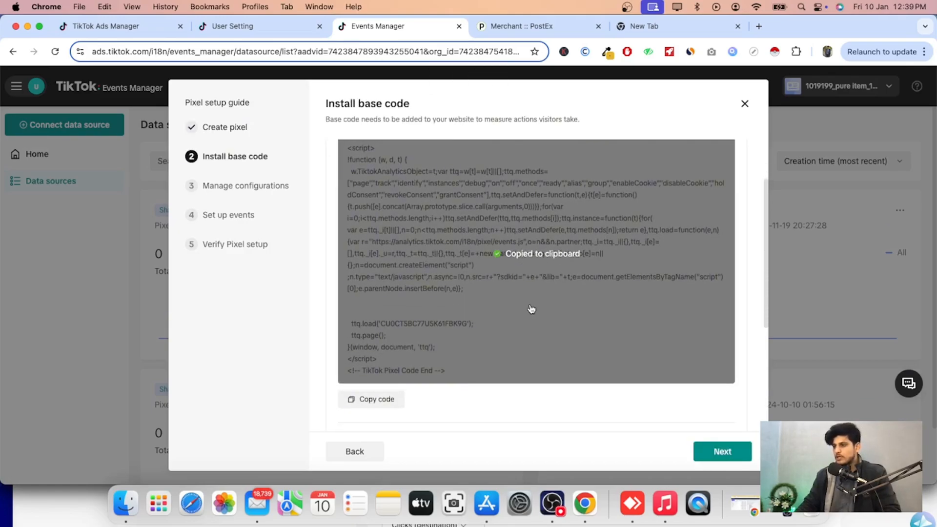
pyautogui.click(396, 404)
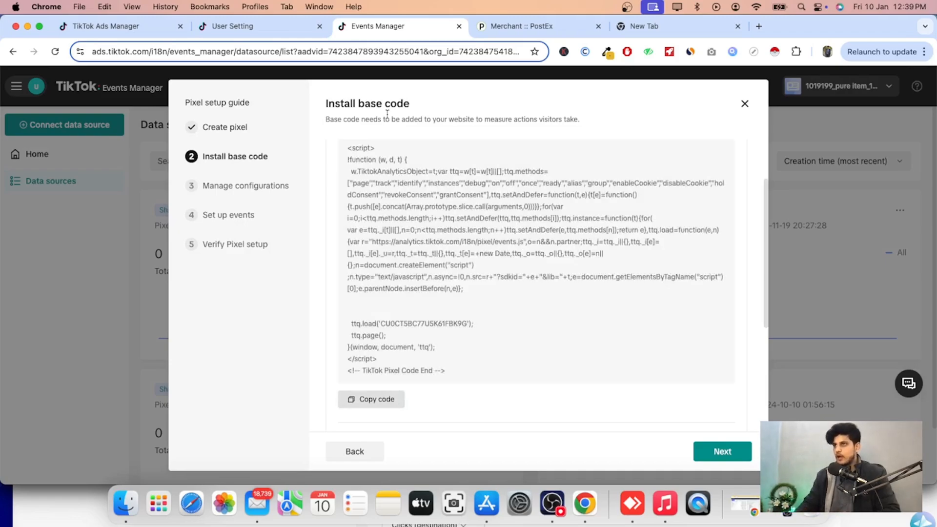
# Switch to the store's browser profile and open the code editor for the current Shopify theme.
pyautogui.click(268, 9)
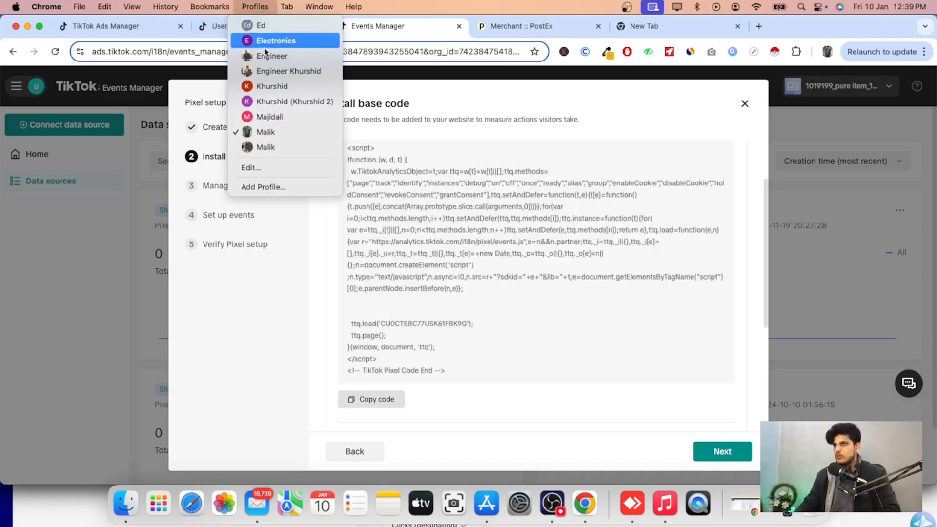
pyautogui.click(265, 30)
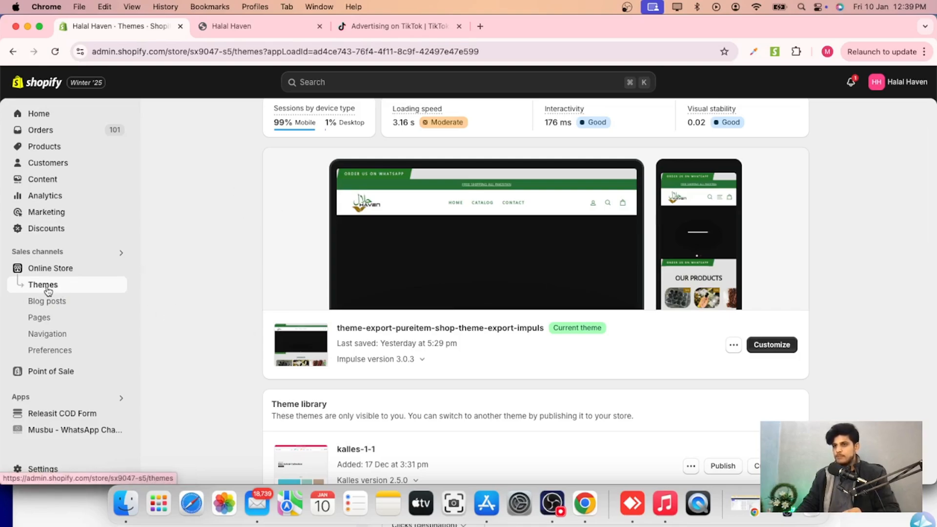
pyautogui.scroll(-5, 239, 338)
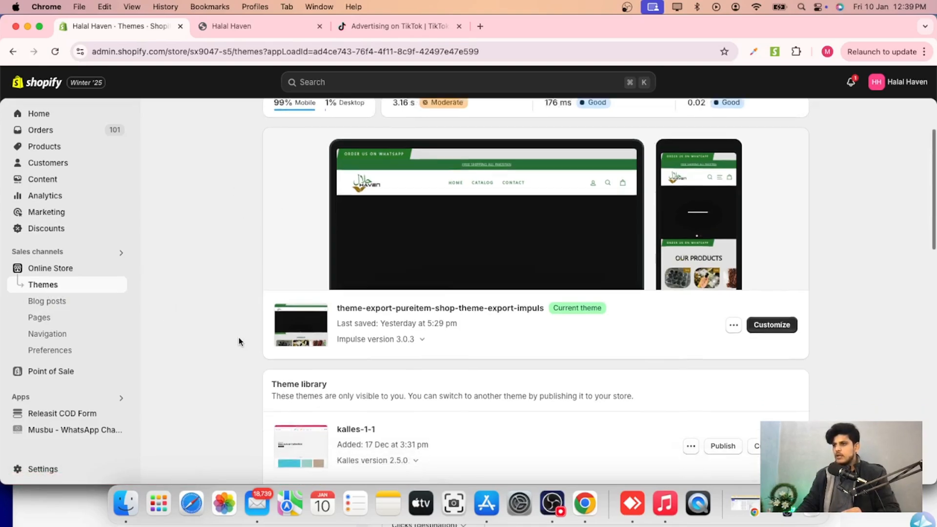
pyautogui.click(733, 209)
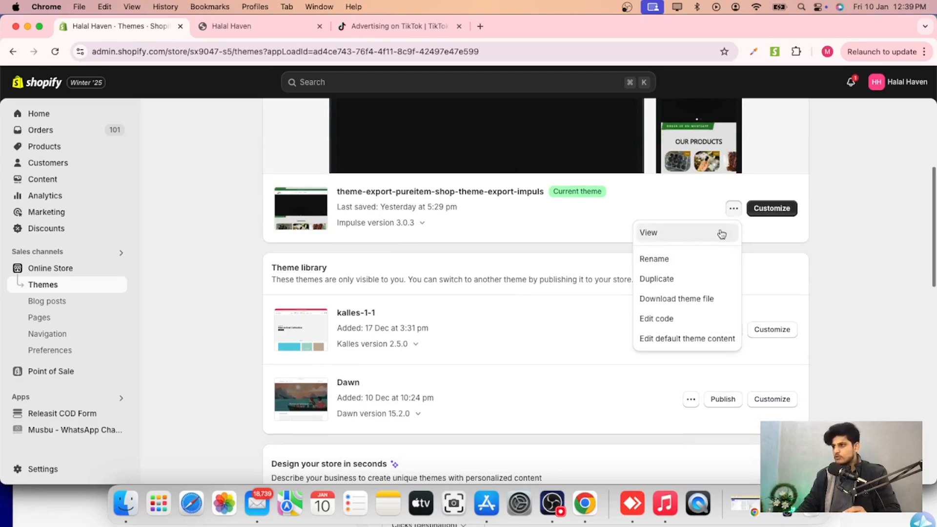
pyautogui.click(669, 319)
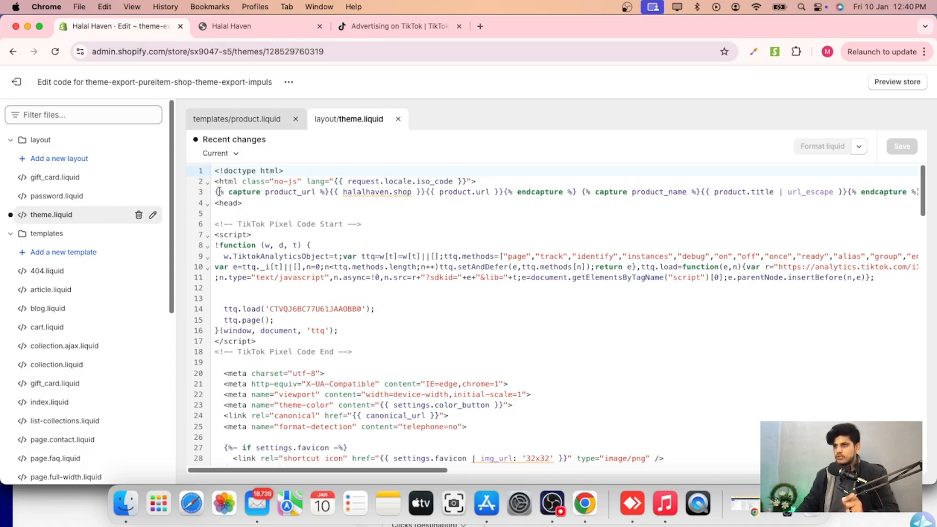
# Paste the pixel base code on a new line right after the <head> tag in theme.liquid.
pyautogui.click(244, 204)
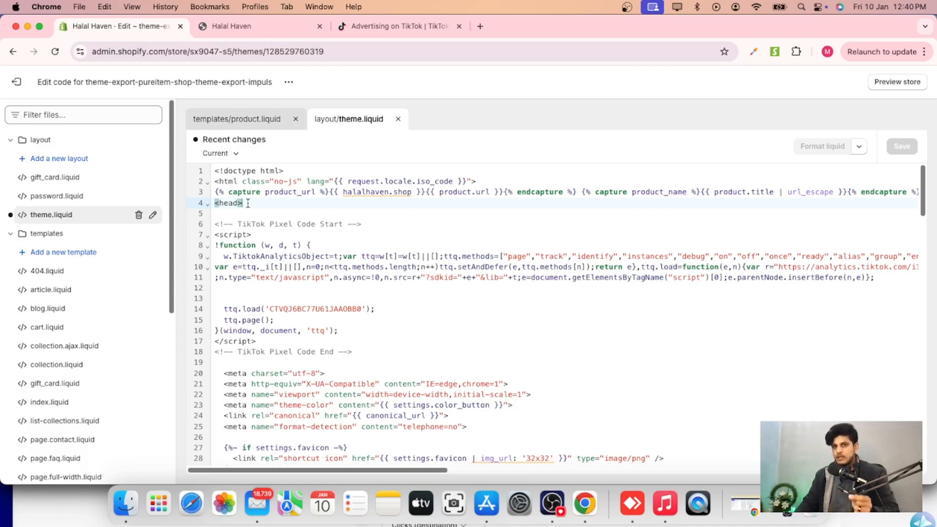
pyautogui.press('Down')
pyautogui.rightClick(248, 211)
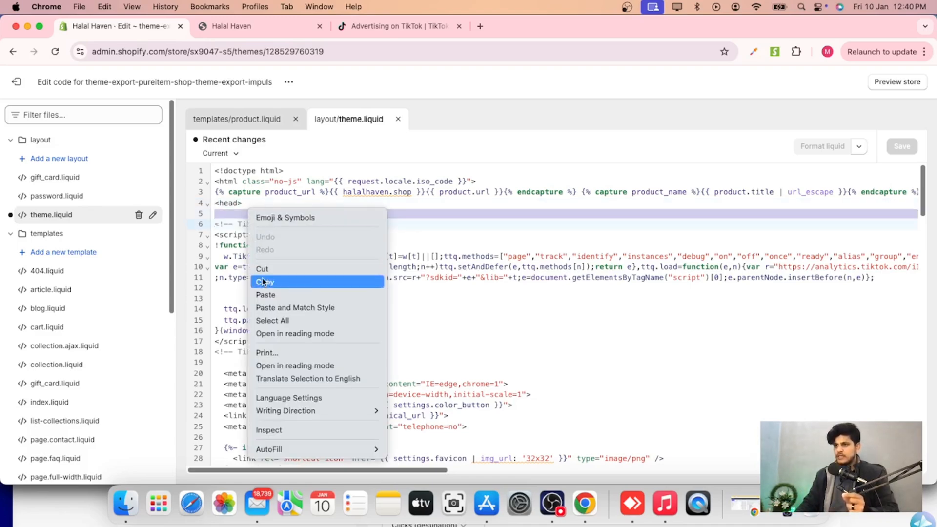
pyautogui.click(267, 294)
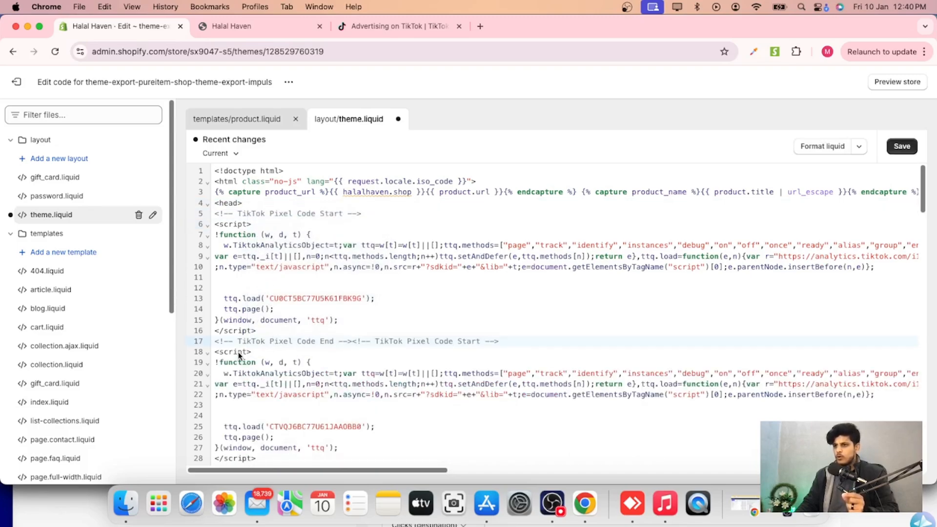
# Remove the old TikTok pixel code block below the new one, keeping the new code's closing comment line.
pyautogui.moveTo(216, 342); pyautogui.dragTo(374, 414)
pyautogui.scroll(-5, 297, 371)
pyautogui.scroll(5, 298, 372)
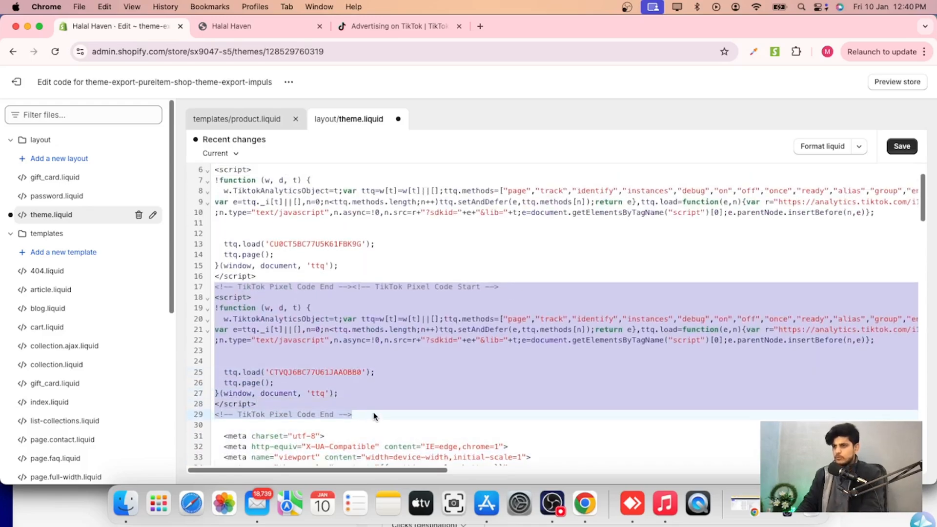
pyautogui.press('BackSpace')
pyautogui.scroll(2, 280, 293)
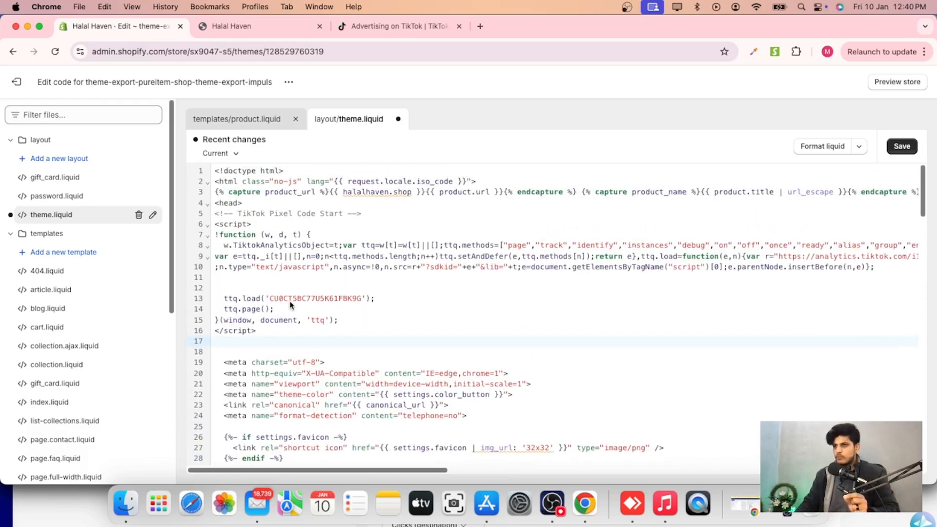
pyautogui.press('super+z')
pyautogui.press('super+z')
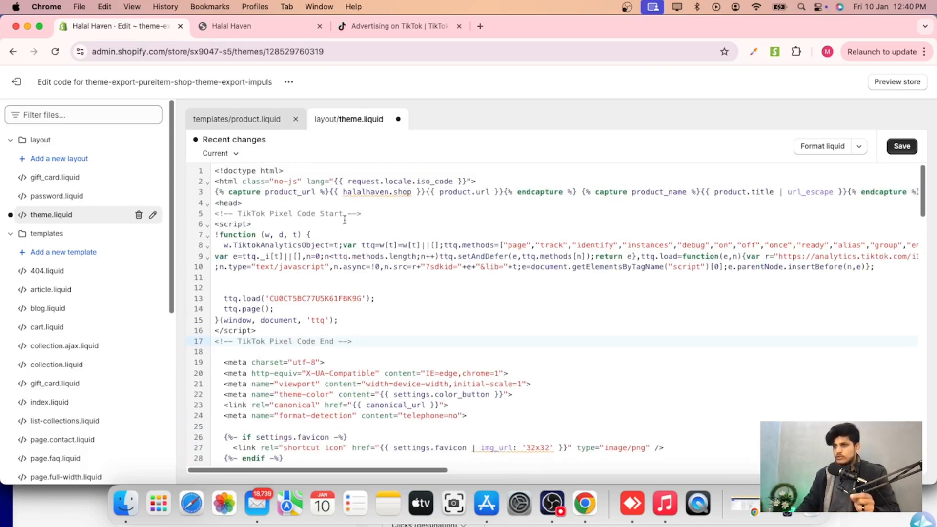
# Save the edited theme.liquid file.
pyautogui.moveTo(350, 214); pyautogui.dragTo(213, 214)
pyautogui.moveTo(352, 341); pyautogui.dragTo(214, 341)
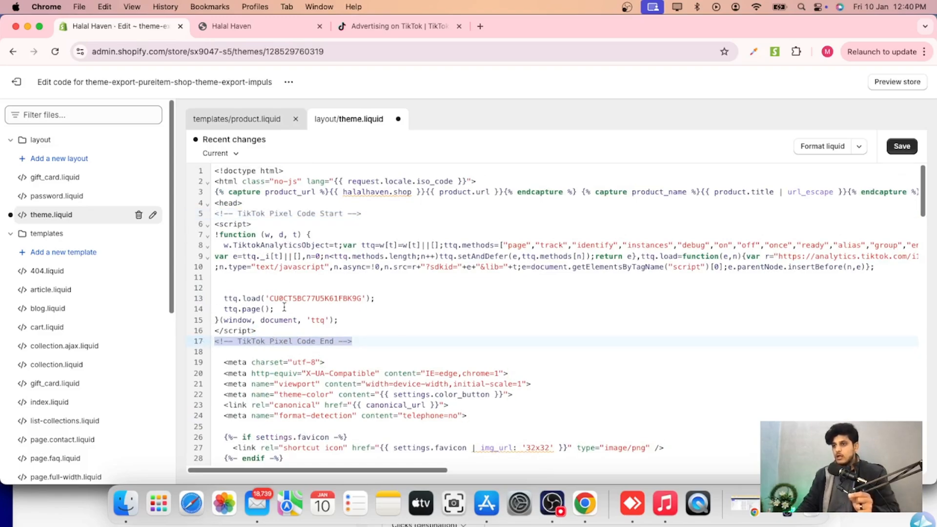
pyautogui.click(902, 147)
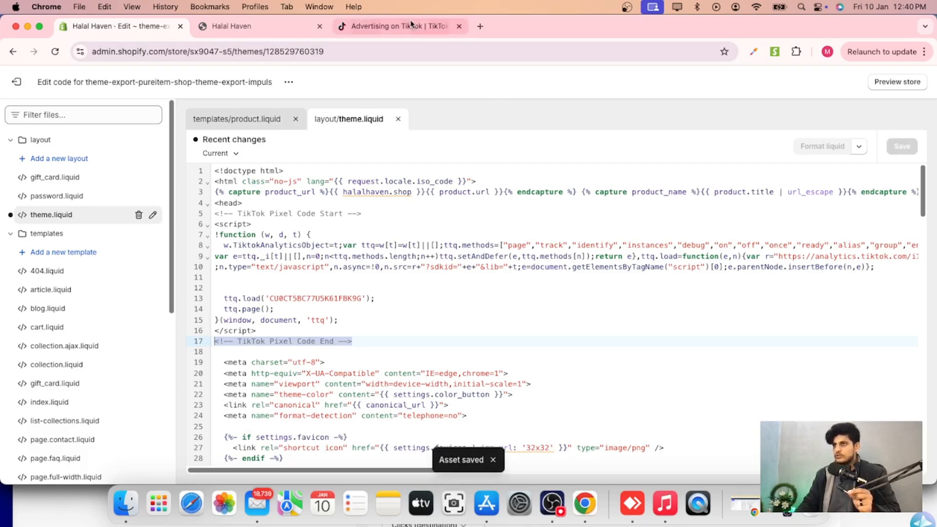
# Return to the Events Manager profile and continue past the base code installation step.
pyautogui.click(255, 6)
pyautogui.click(269, 132)
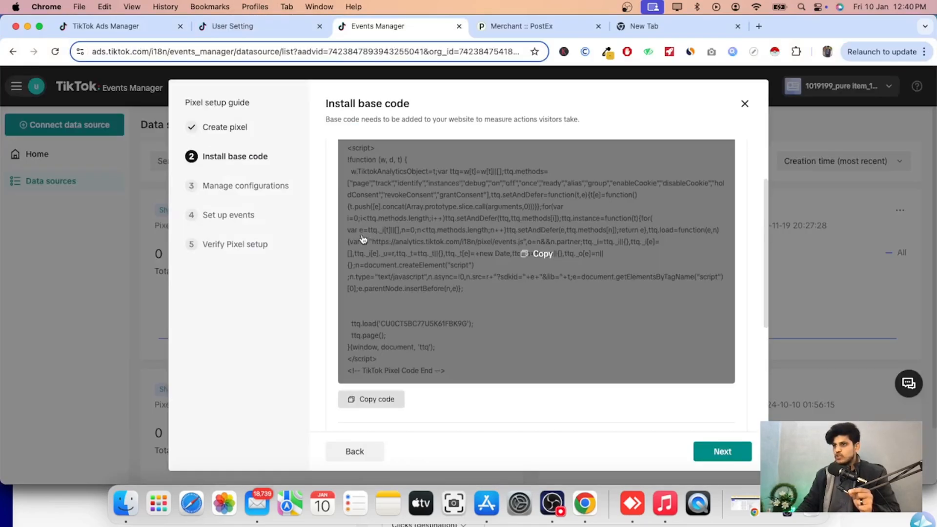
pyautogui.scroll(-4, 547, 298)
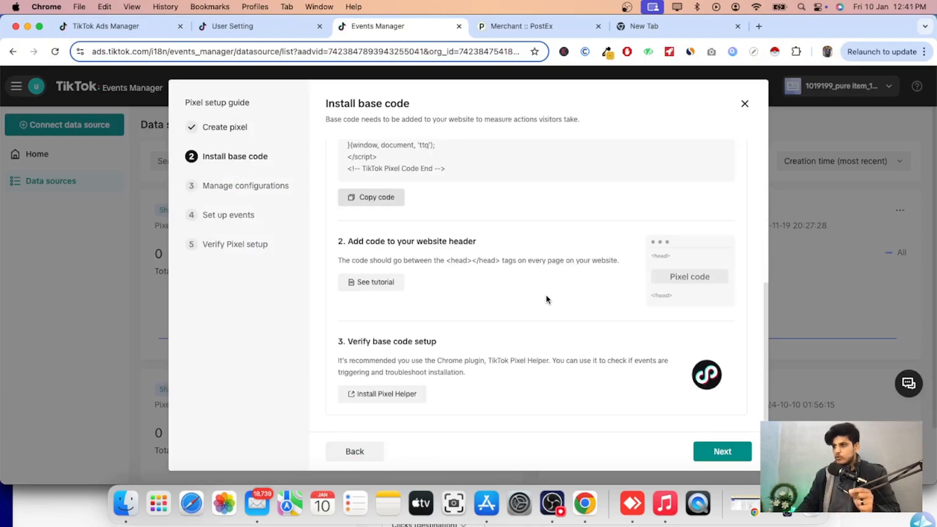
pyautogui.scroll(5, 546, 297)
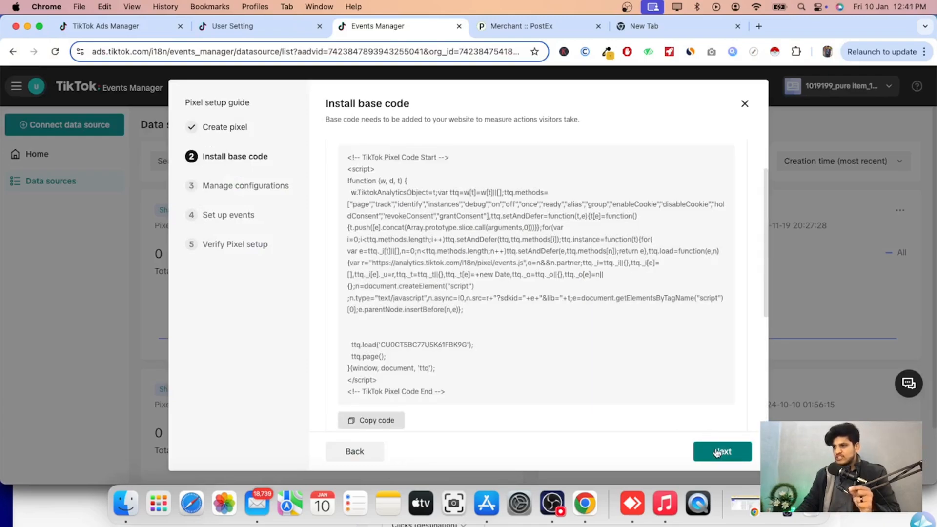
pyautogui.click(717, 452)
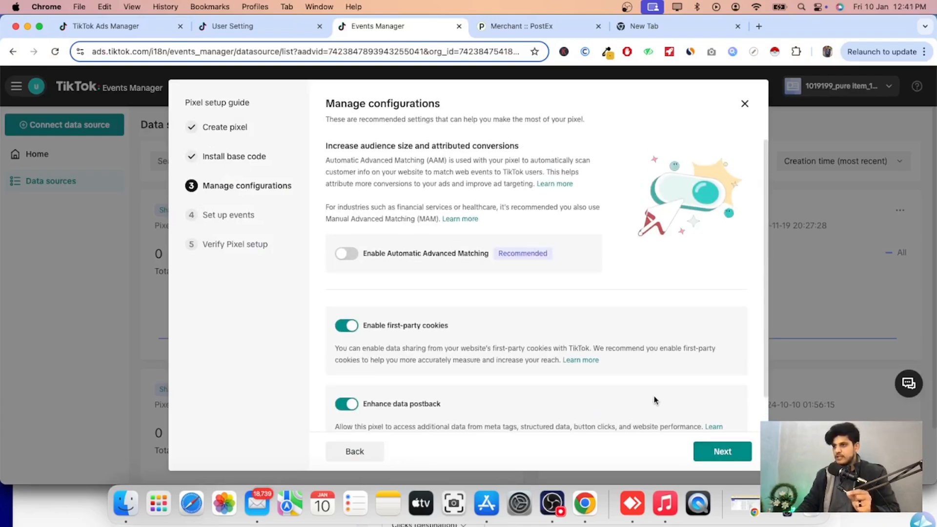
# Keep the default pixel configurations and launch the Event Builder for halalhaven.shop.
pyautogui.scroll(-2, 651, 401)
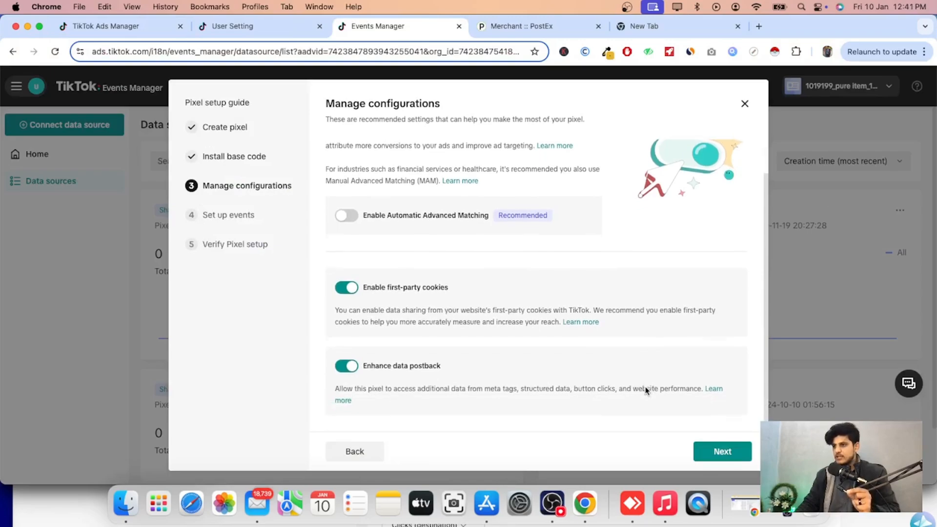
pyautogui.click(717, 452)
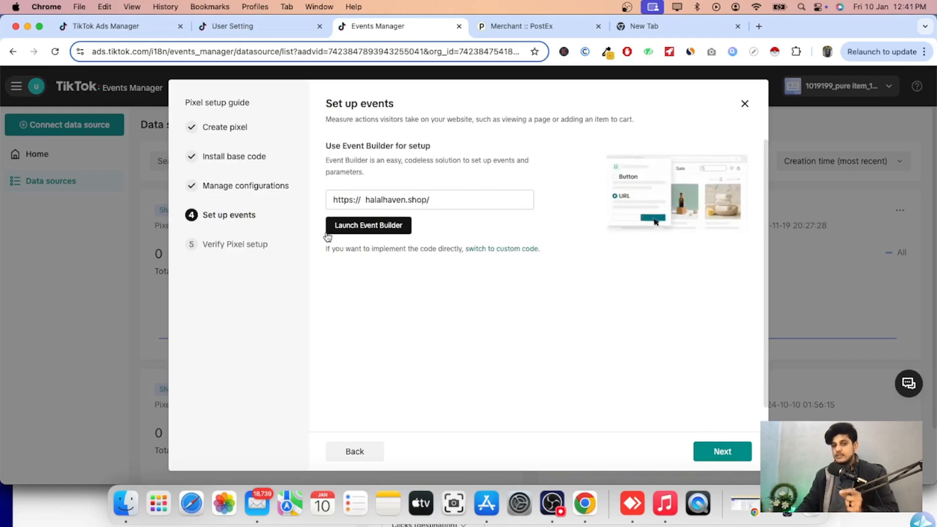
pyautogui.click(383, 230)
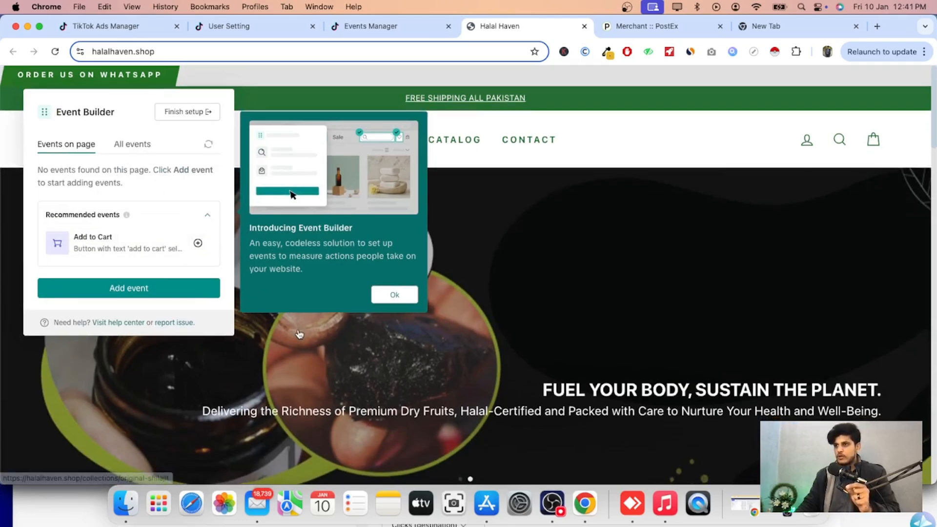
# Start a new button-click event and pick the Buy with Cash on Delivery button's cart icon as the tracked element.
pyautogui.scroll(-10, 268, 309)
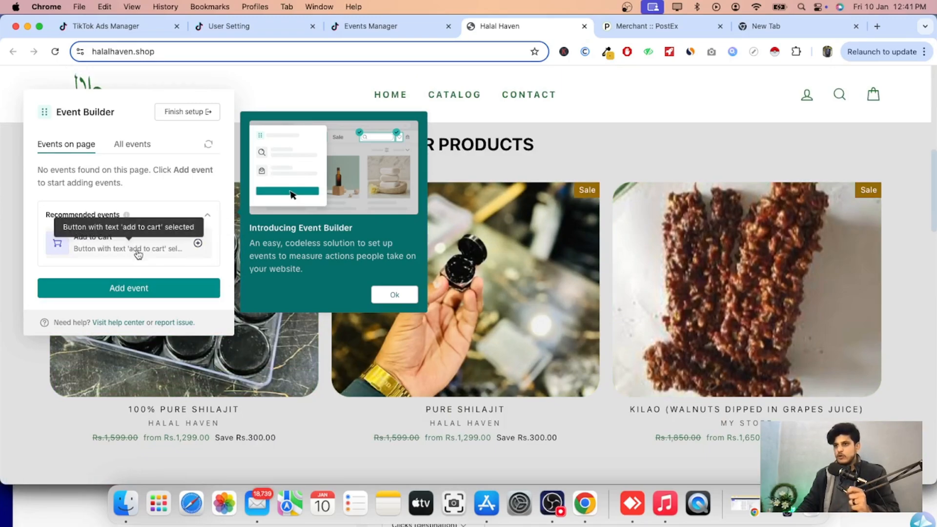
pyautogui.scroll(-2, 519, 313)
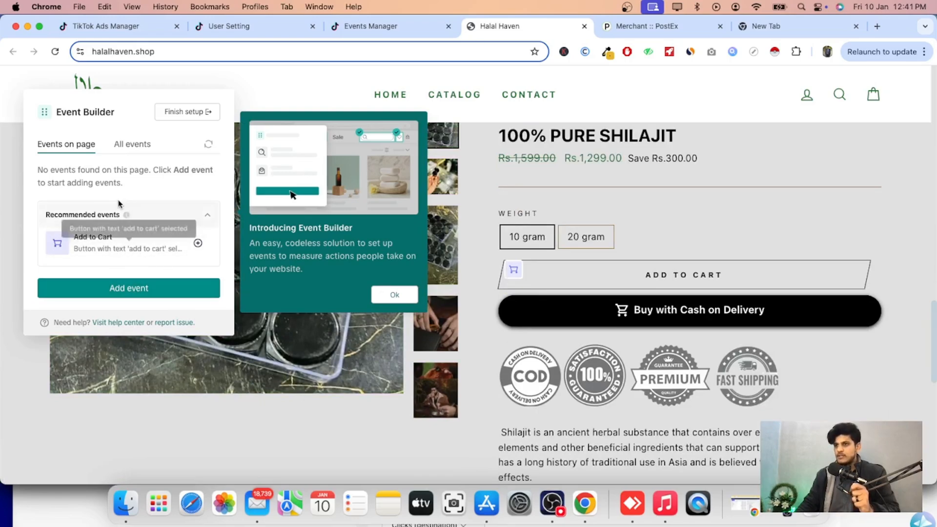
pyautogui.click(139, 294)
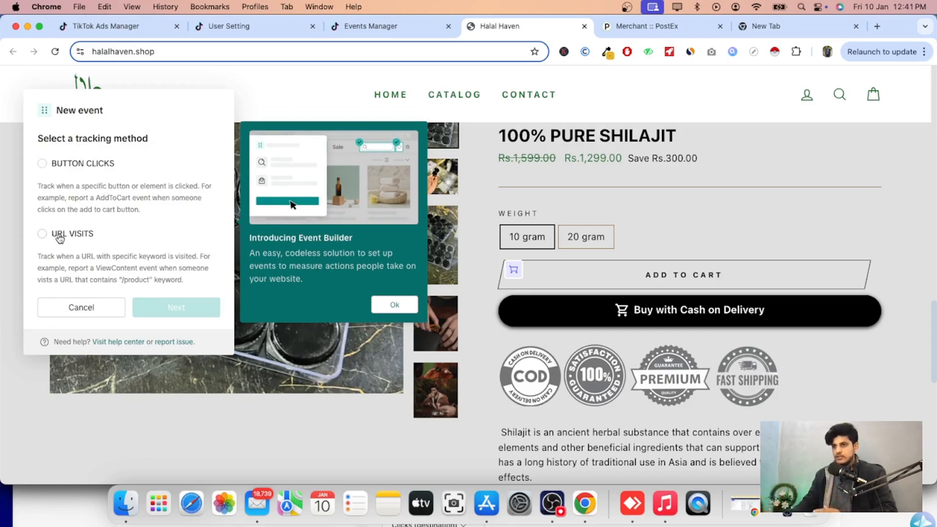
pyautogui.click(42, 164)
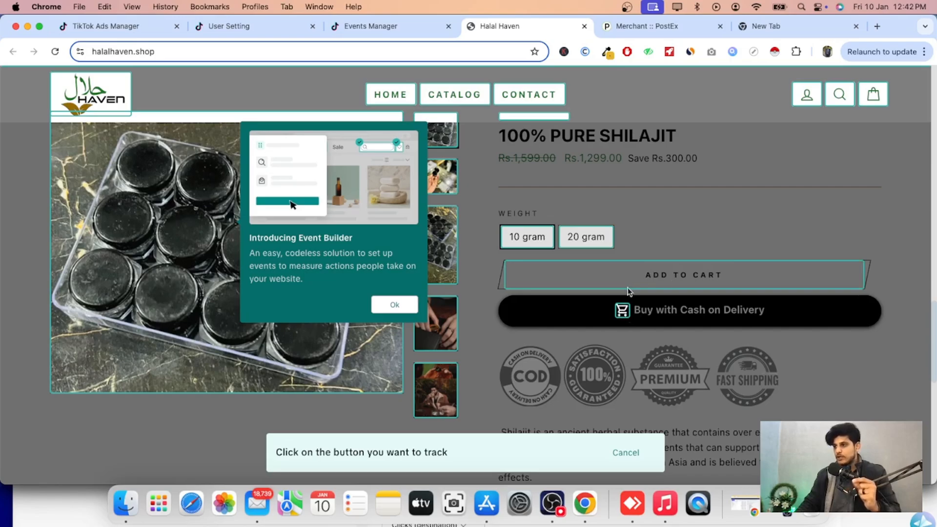
pyautogui.click(625, 313)
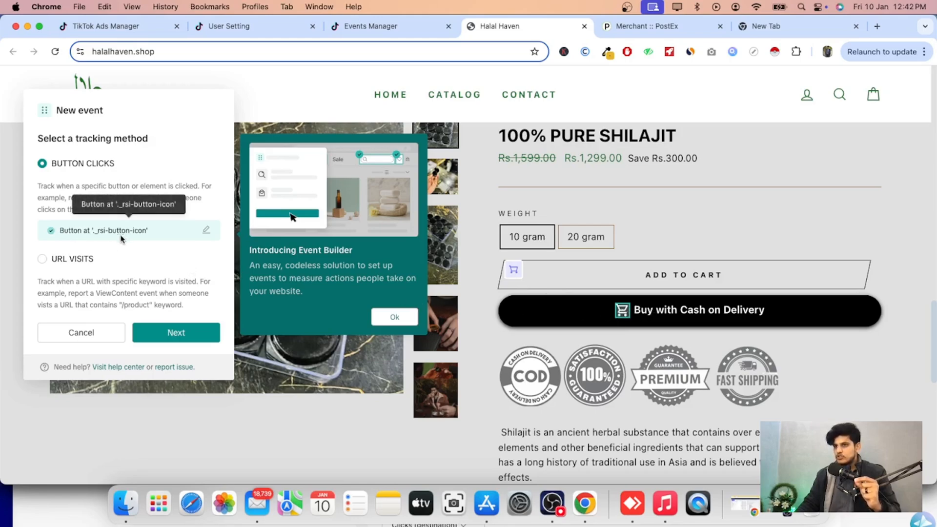
pyautogui.click(153, 332)
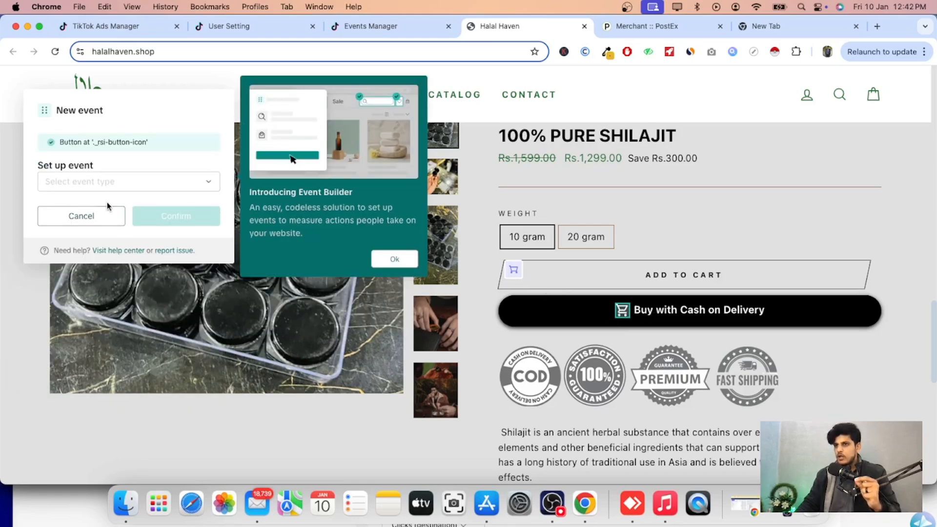
# Set the event type to Click Button, exclude the value, and choose PKR as the currency.
pyautogui.click(108, 185)
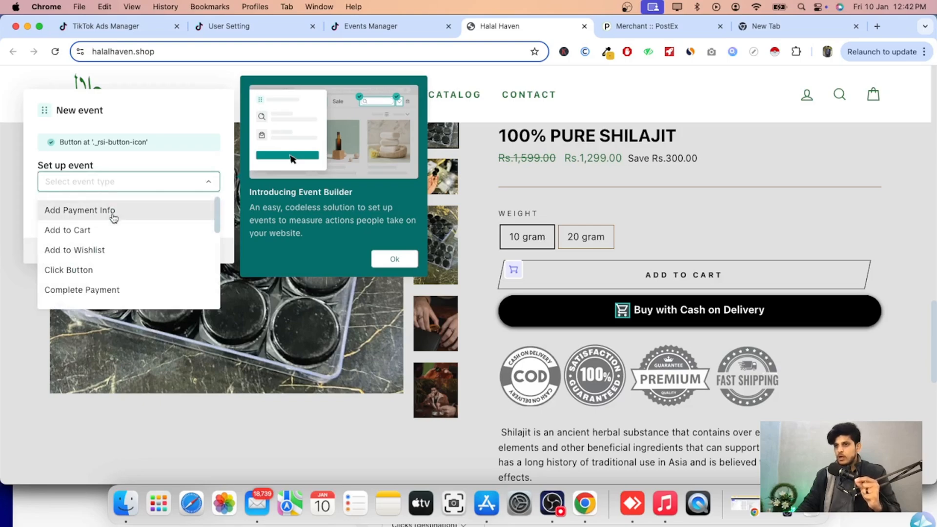
pyautogui.scroll(-1, 115, 247)
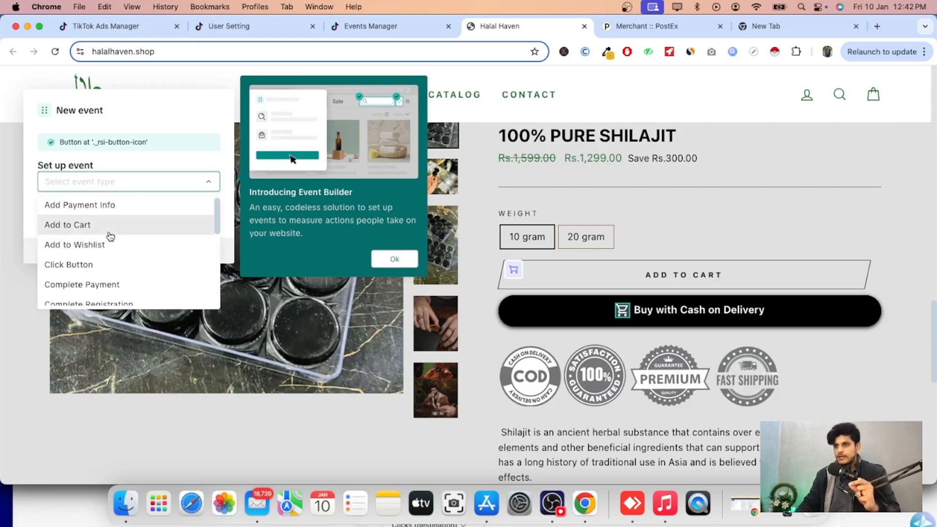
pyautogui.click(112, 266)
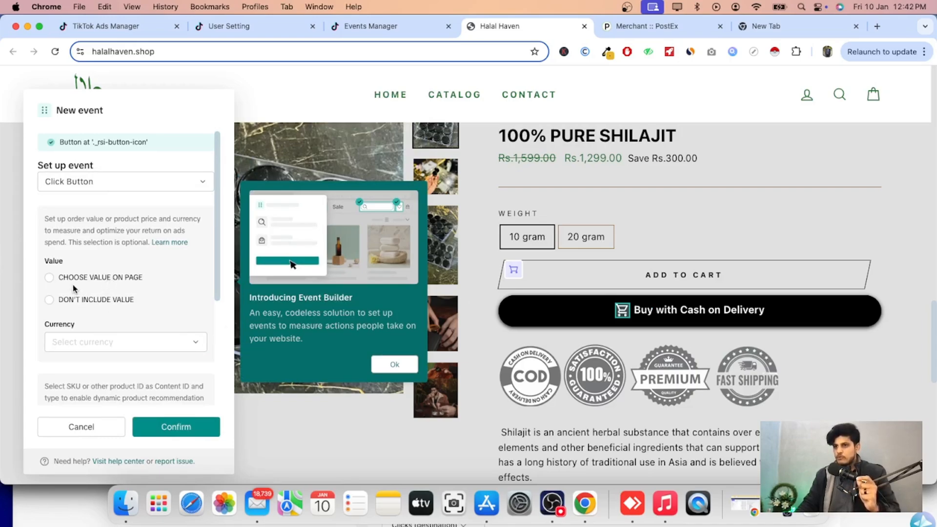
pyautogui.scroll(-3, 73, 289)
pyautogui.click(49, 222)
pyautogui.click(63, 265)
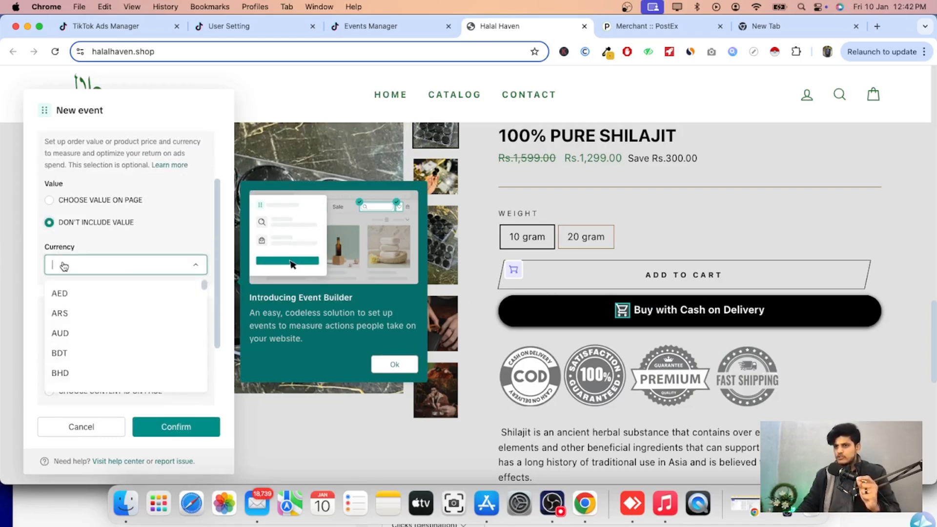
pyautogui.write('pk')
pyautogui.click(75, 292)
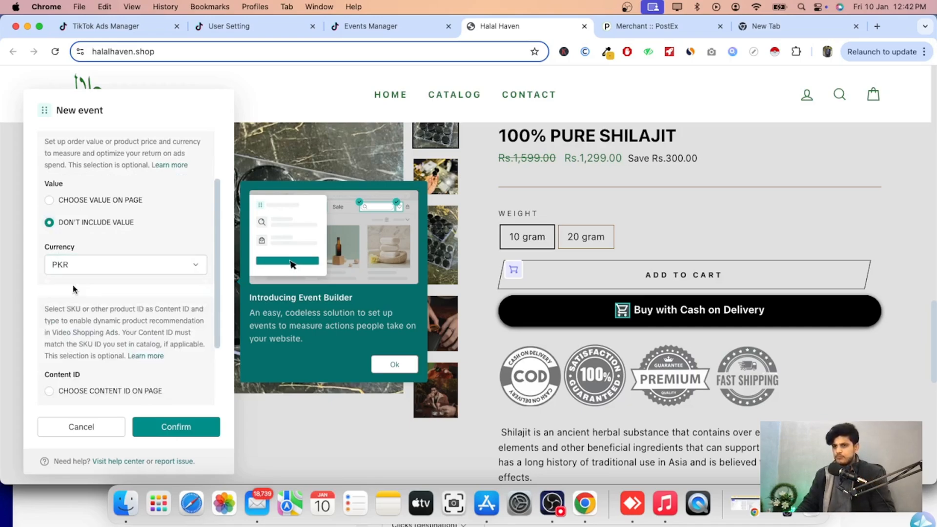
# Exclude the content ID, set the content type to Specific SKU, and confirm the event.
pyautogui.scroll(-1, 135, 337)
pyautogui.scroll(-3, 135, 338)
pyautogui.click(50, 346)
pyautogui.click(92, 386)
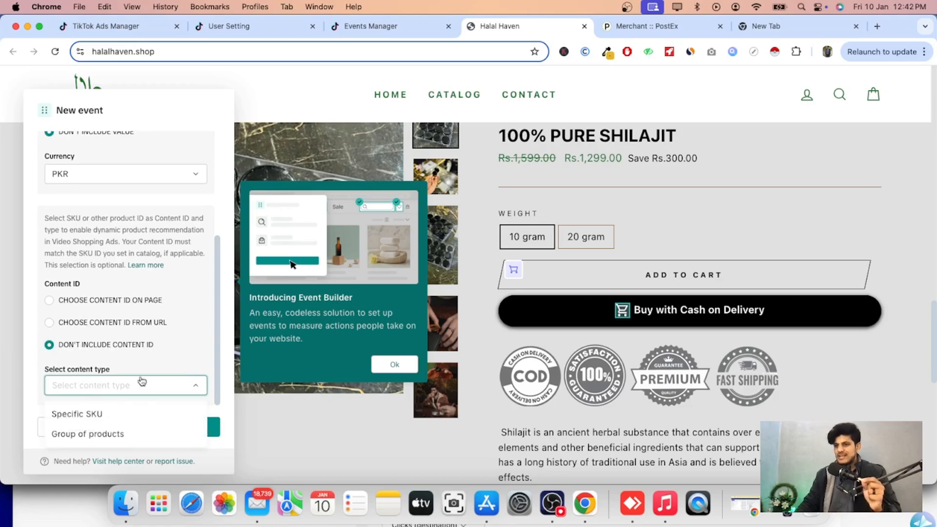
pyautogui.scroll(-1, 142, 390)
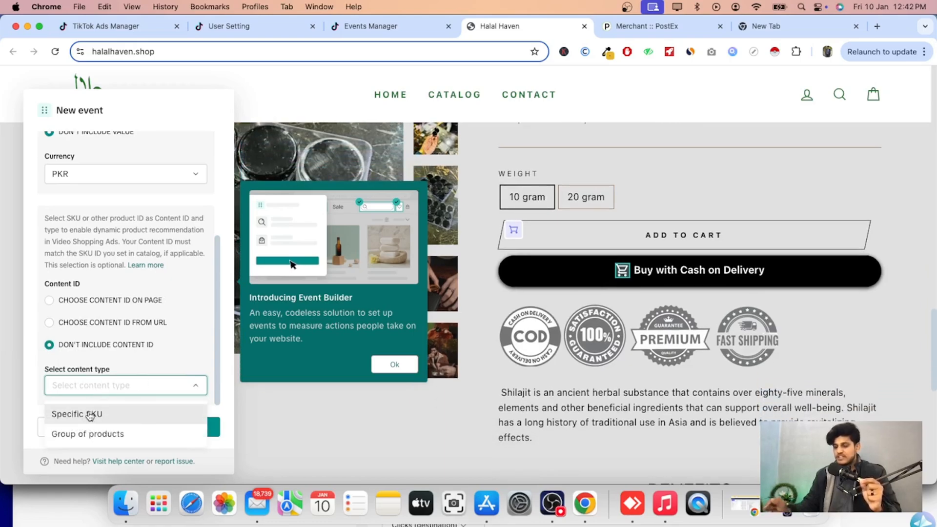
pyautogui.click(90, 414)
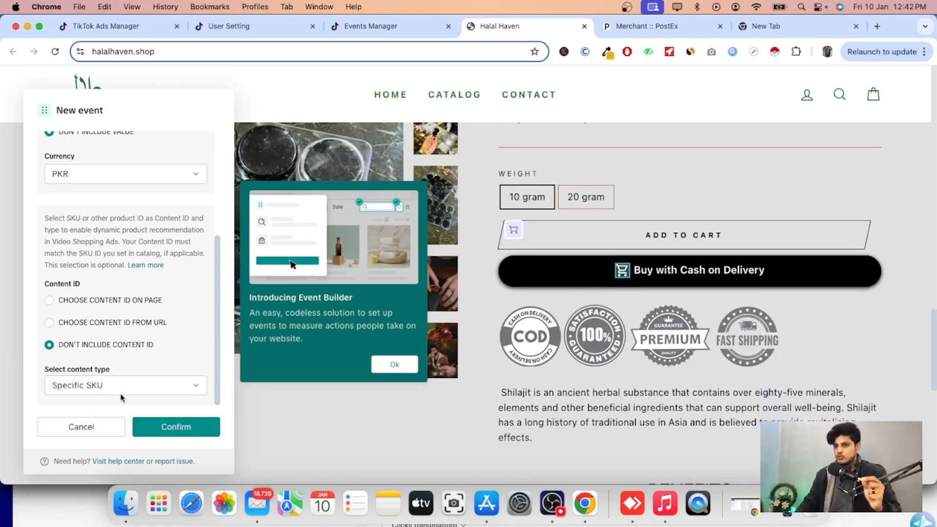
pyautogui.click(162, 428)
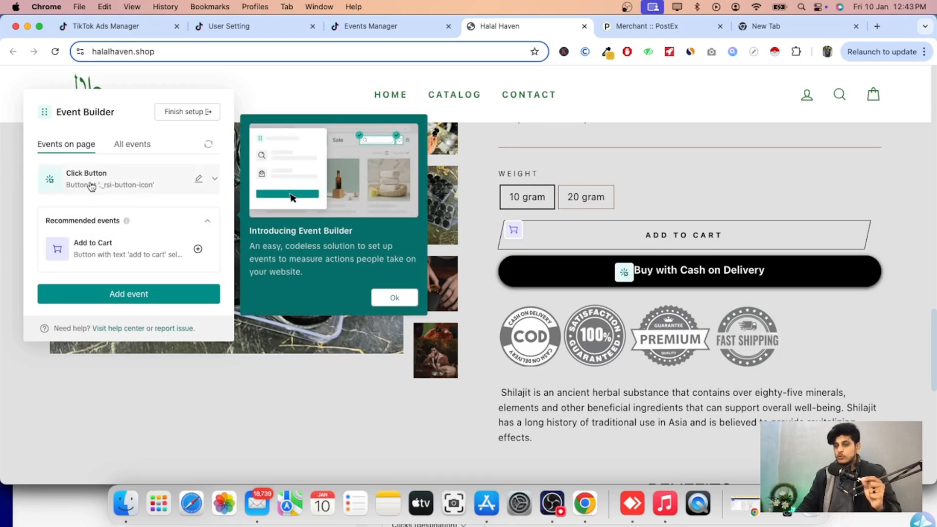
# Add the recommended Add to Cart event, then start a button-click event on the 10 gram weight option.
pyautogui.click(196, 249)
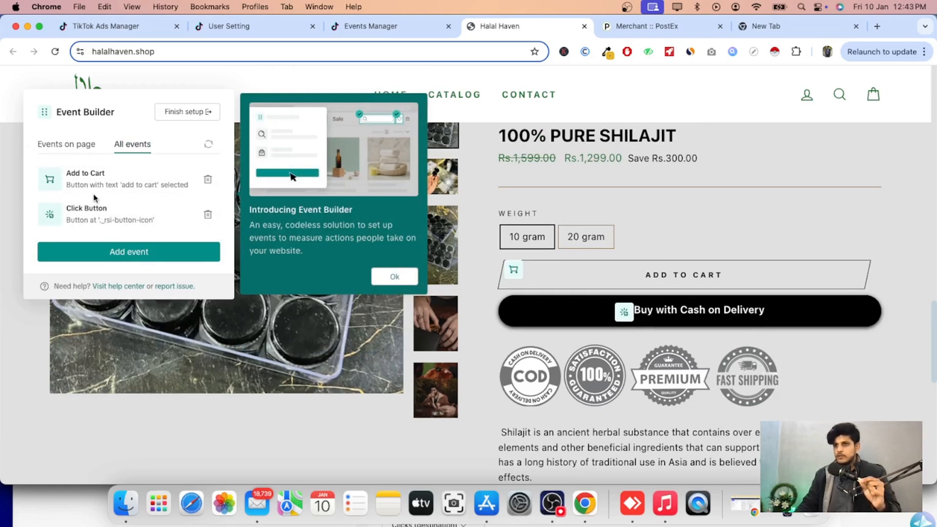
pyautogui.click(118, 257)
pyautogui.click(43, 164)
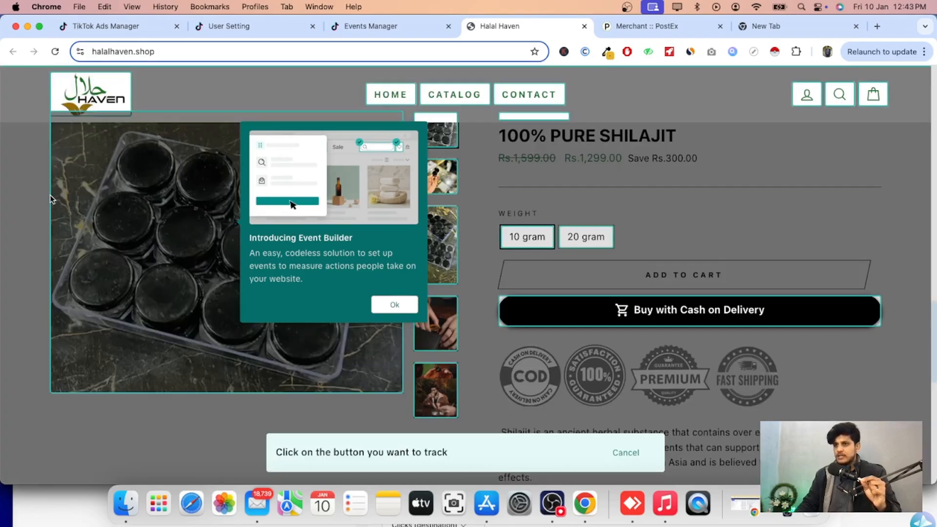
pyautogui.click(539, 239)
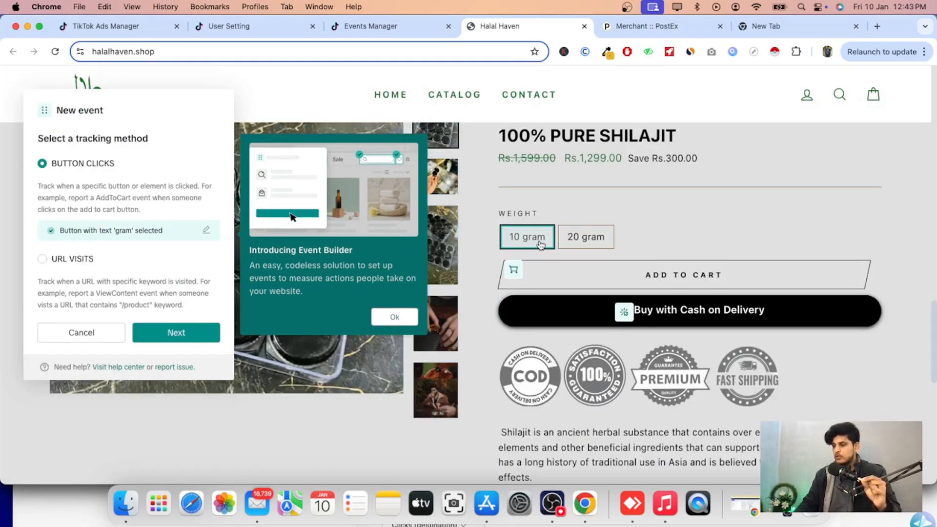
pyautogui.click(176, 332)
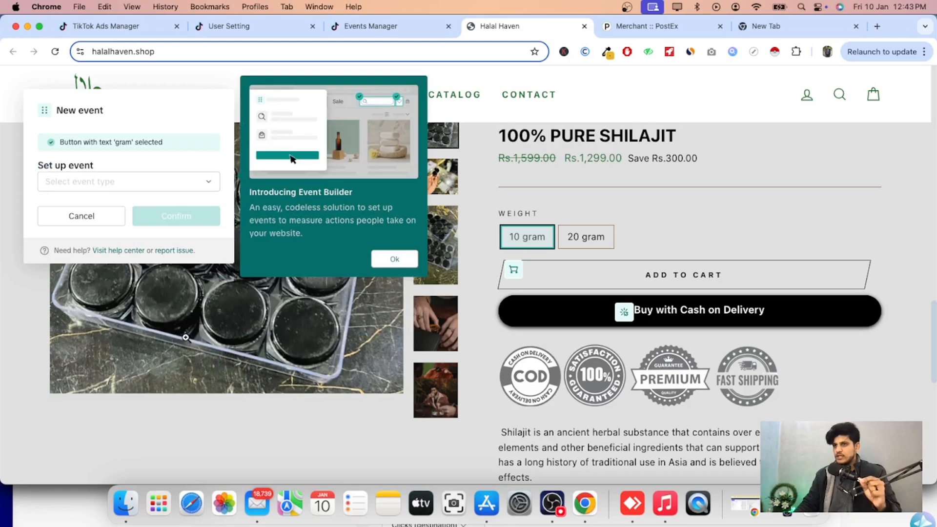
# Set this event's type to Click Button, exclude the value, and choose PKR as the currency.
pyautogui.click(142, 183)
pyautogui.scroll(-1, 106, 278)
pyautogui.scroll(-2, 105, 275)
pyautogui.scroll(3, 102, 264)
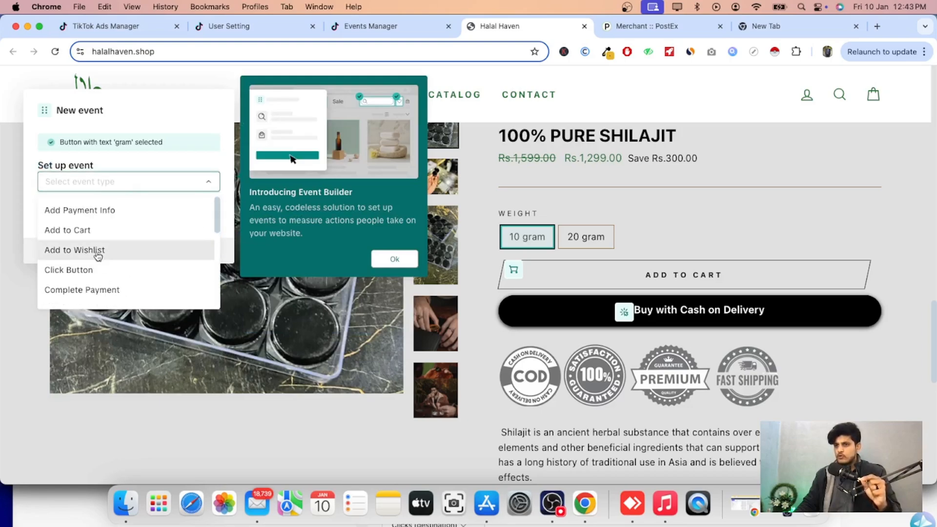
pyautogui.click(85, 270)
pyautogui.click(53, 298)
pyautogui.click(72, 340)
pyautogui.write('pk')
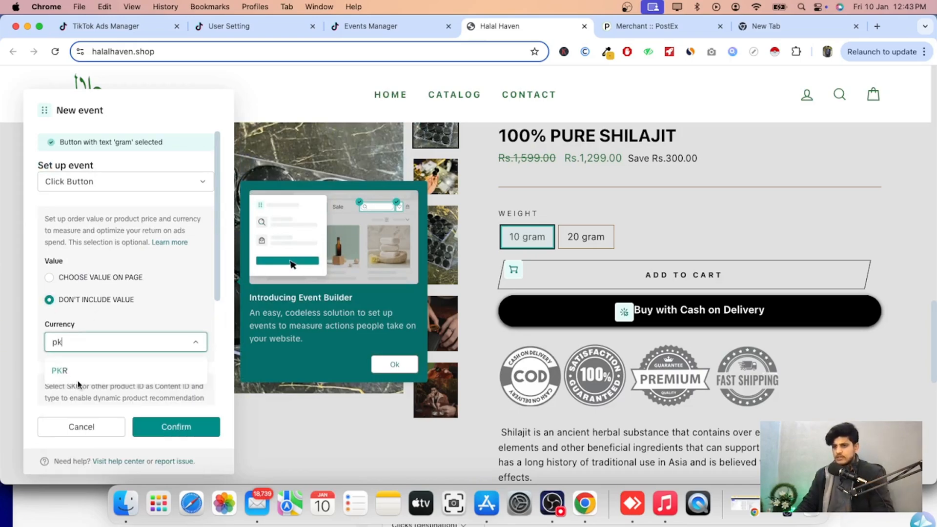
pyautogui.click(73, 372)
# Exclude the content ID, set the content type to Specific SKU, and confirm the weight-option event.
pyautogui.scroll(-4, 66, 364)
pyautogui.click(50, 346)
pyautogui.click(80, 386)
pyautogui.click(75, 412)
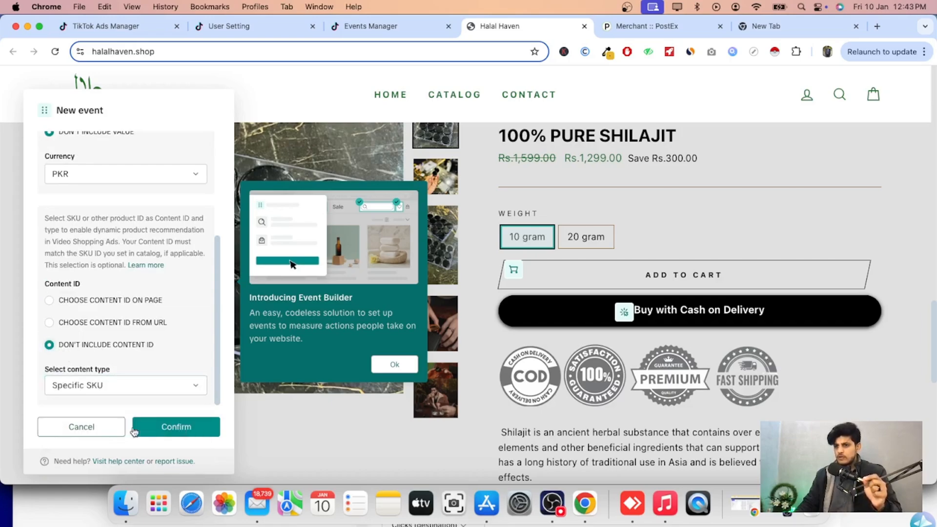
pyautogui.click(168, 427)
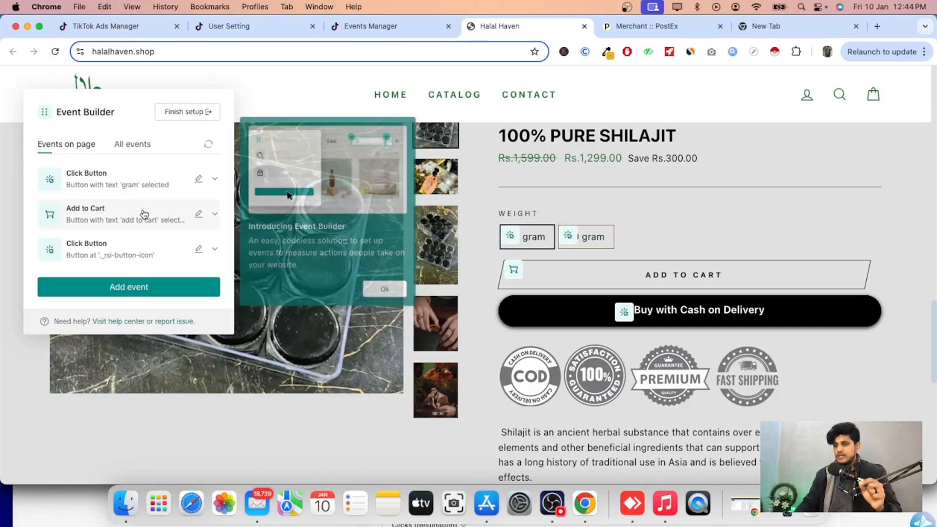
# Start another button-click event tracking the whole Buy with Cash on Delivery button.
pyautogui.click(129, 144)
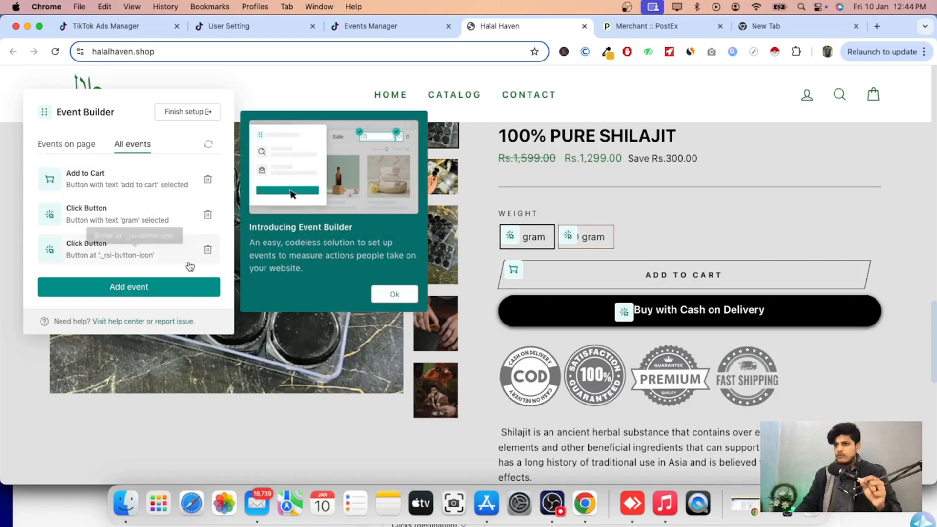
pyautogui.click(144, 288)
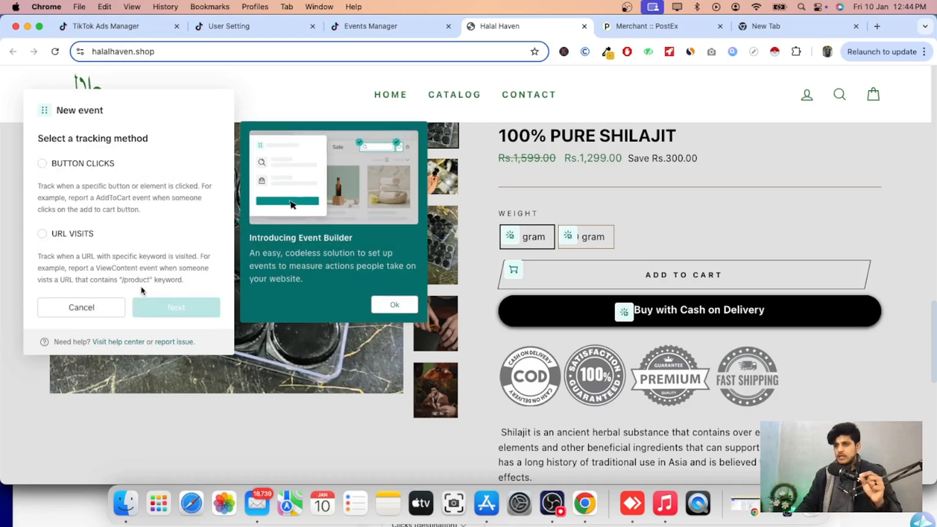
pyautogui.click(42, 166)
pyautogui.click(616, 313)
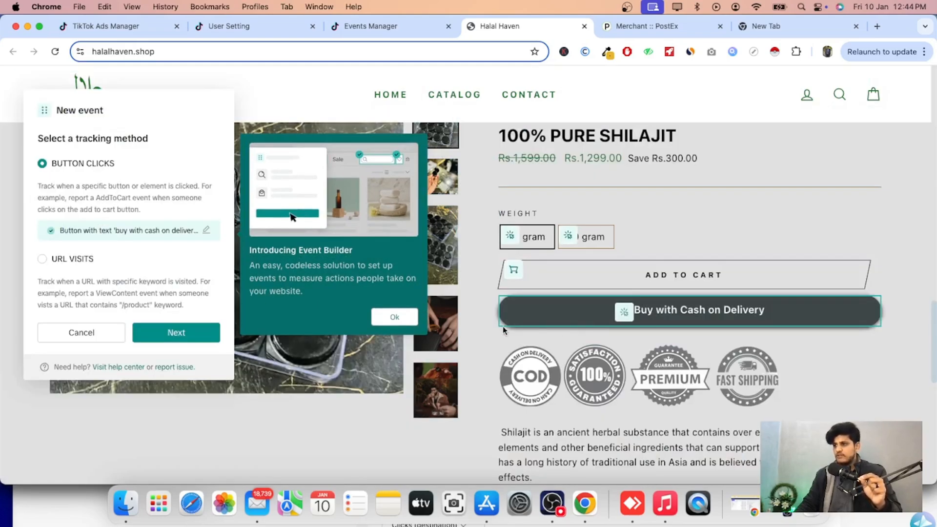
pyautogui.click(161, 331)
# Set the event type to Place an Order, exclude the value, and choose PKR as the currency.
pyautogui.click(123, 189)
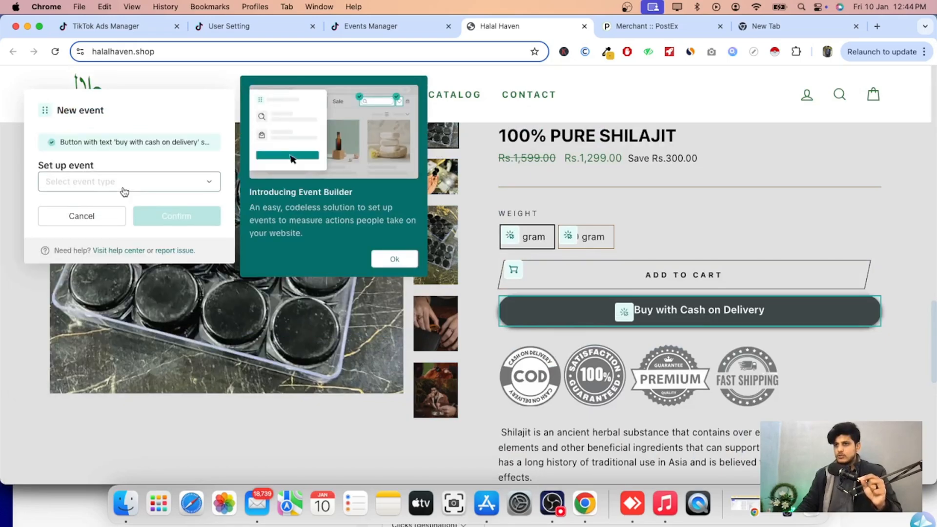
pyautogui.scroll(-5, 126, 286)
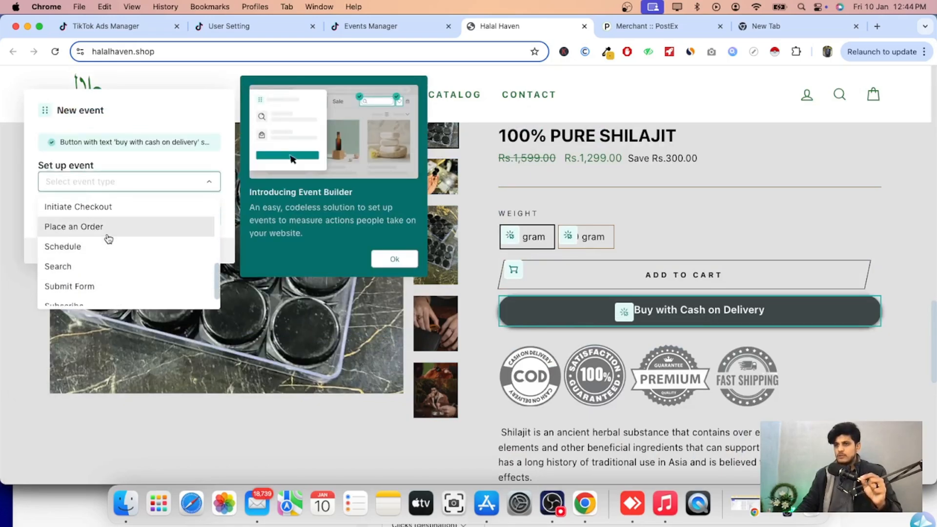
pyautogui.click(107, 234)
pyautogui.click(49, 300)
pyautogui.click(57, 326)
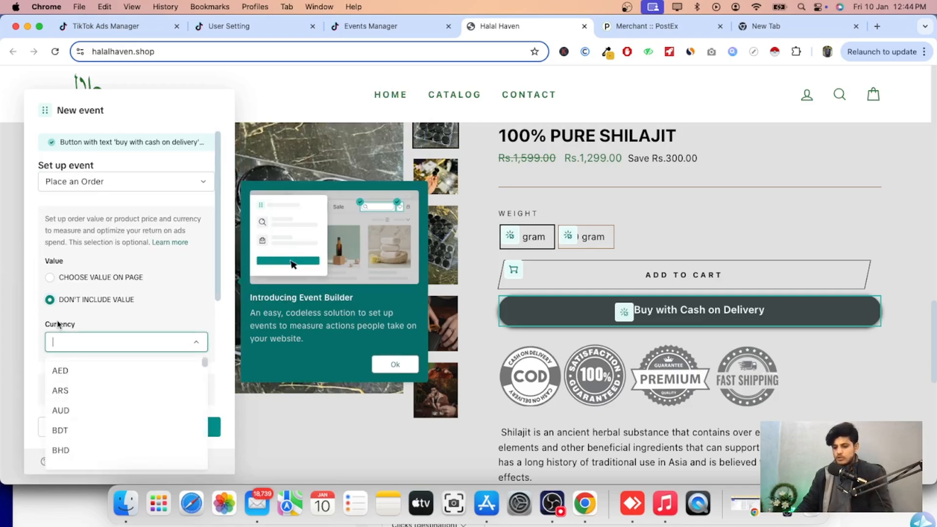
pyautogui.write('pkr')
pyautogui.click(78, 362)
# Choose the content ID on the page by picking the 10 gram weight option.
pyautogui.scroll(-4, 123, 331)
pyautogui.click(50, 345)
pyautogui.click(49, 301)
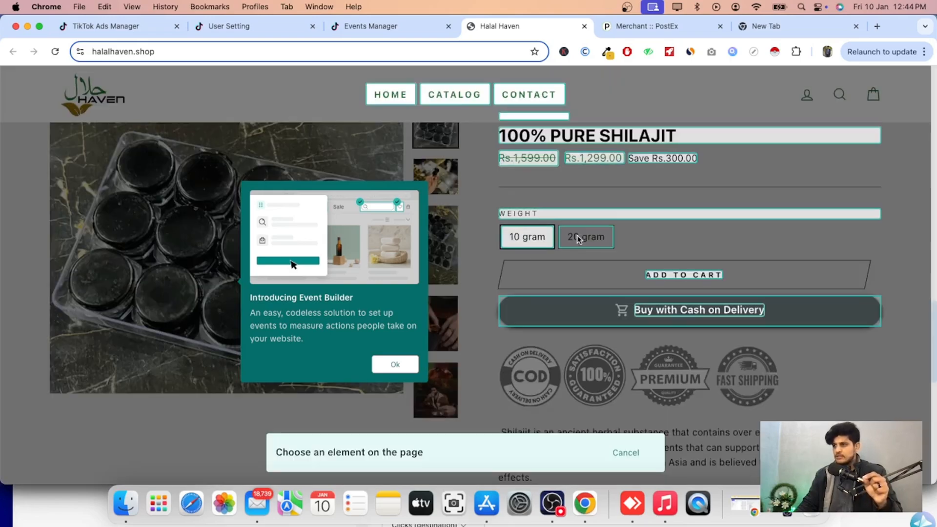
pyautogui.click(539, 237)
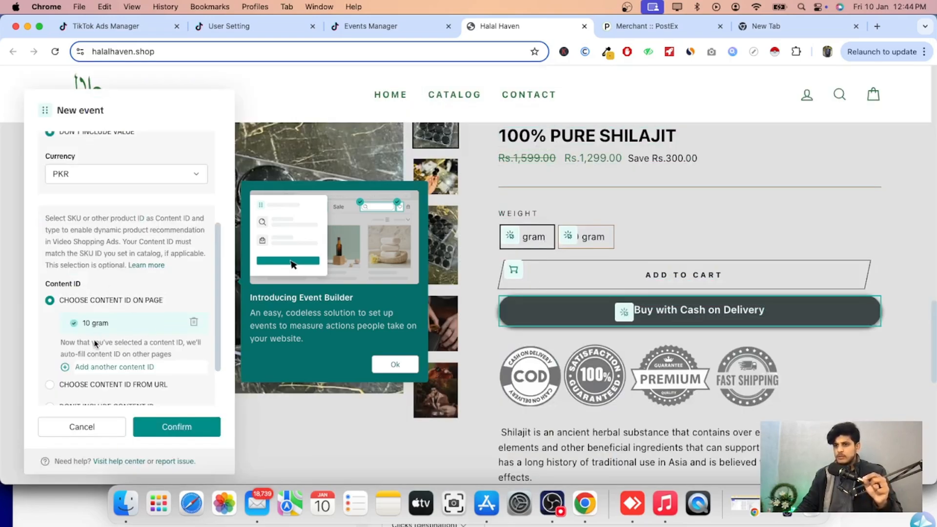
# Set the content type to Specific SKU and confirm the Place an Order event.
pyautogui.scroll(-3, 96, 344)
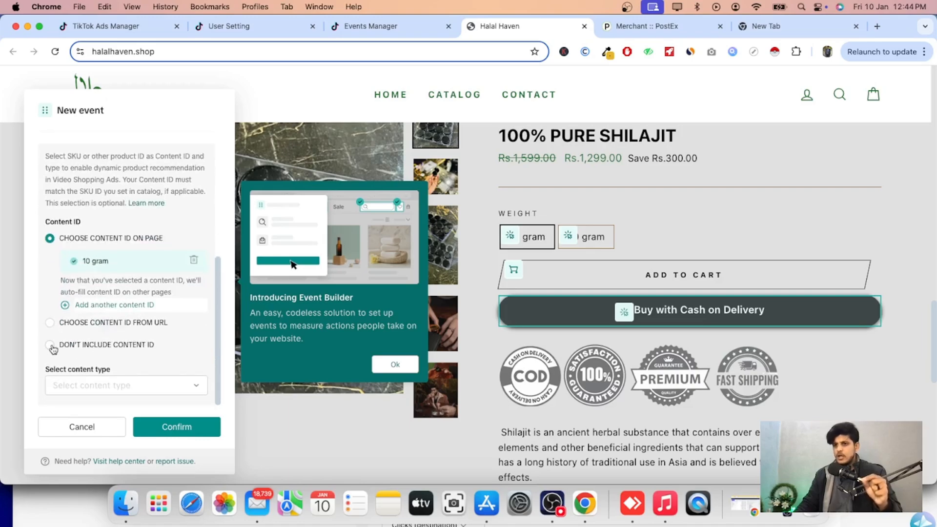
pyautogui.scroll(-3, 81, 345)
pyautogui.click(104, 385)
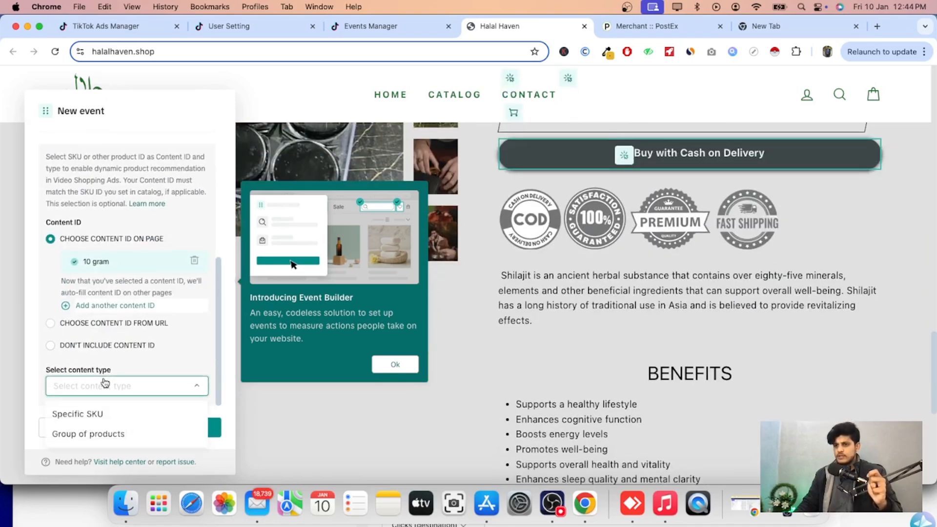
pyautogui.click(104, 415)
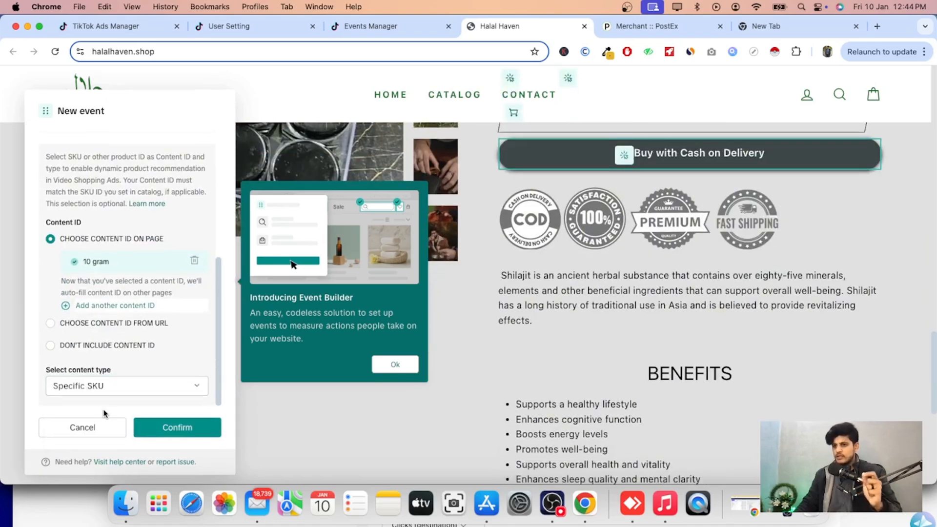
pyautogui.scroll(10, 146, 405)
pyautogui.click(161, 423)
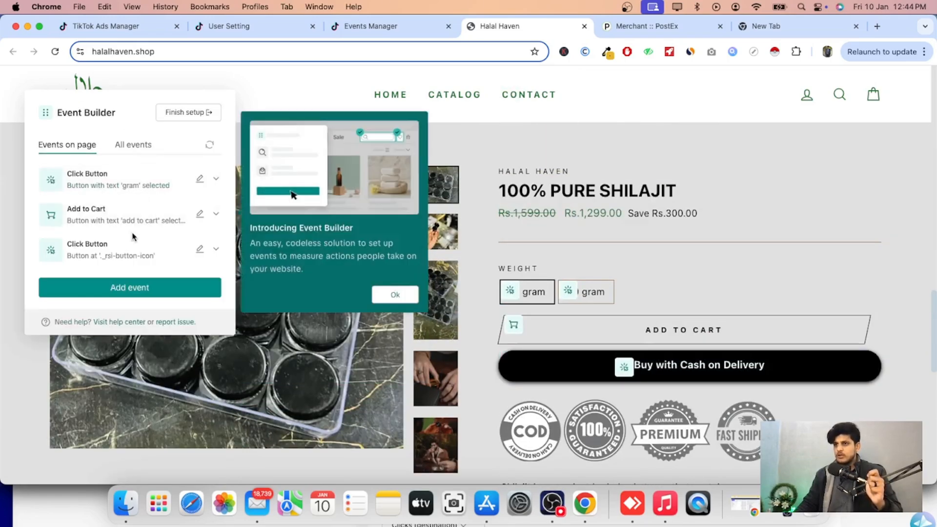
# Finish the pixel setup guide after setting up events and reaching the verification stage.
pyautogui.click(137, 144)
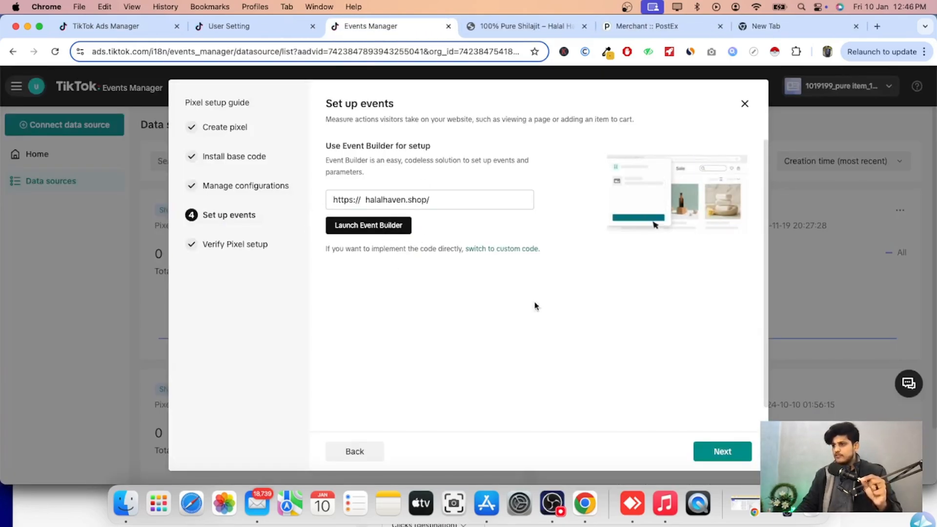
pyautogui.click(723, 451)
pyautogui.scroll(-2, 515, 355)
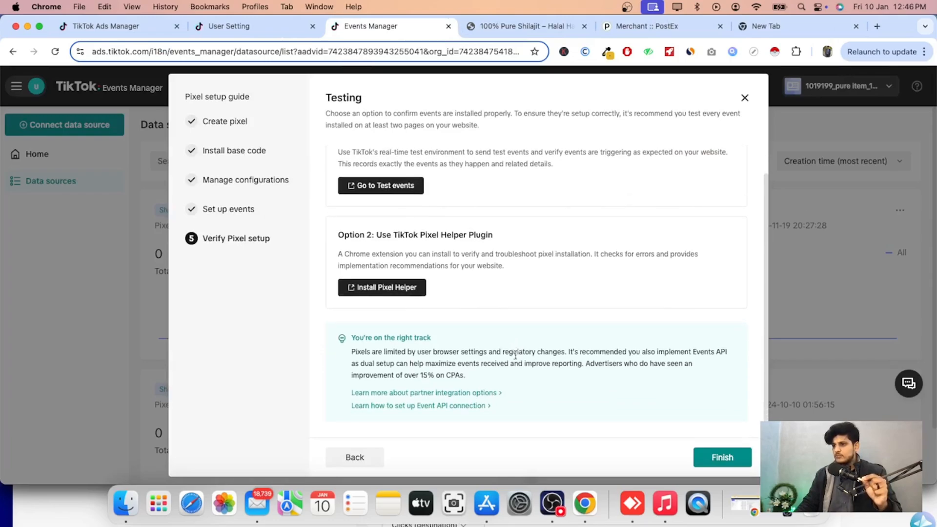
pyautogui.click(724, 457)
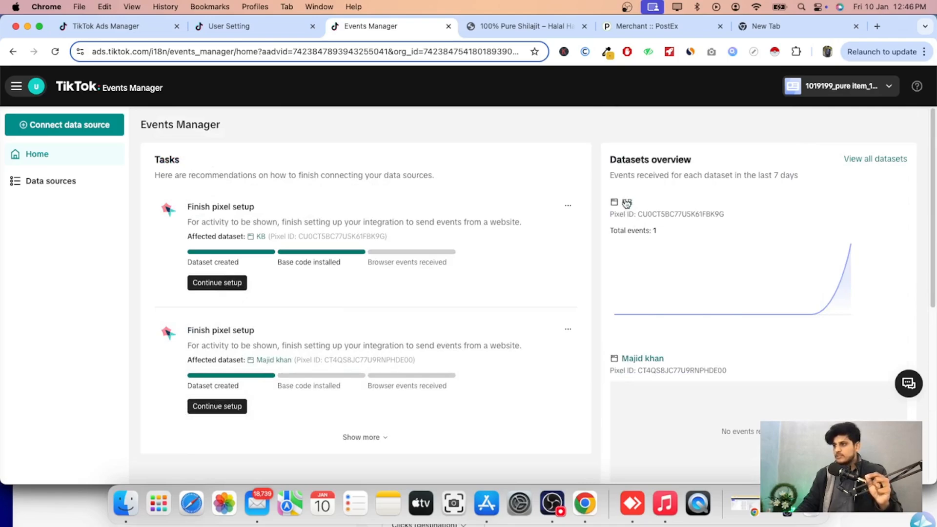
# Open the KB dataset's details and review its list of events.
pyautogui.click(627, 204)
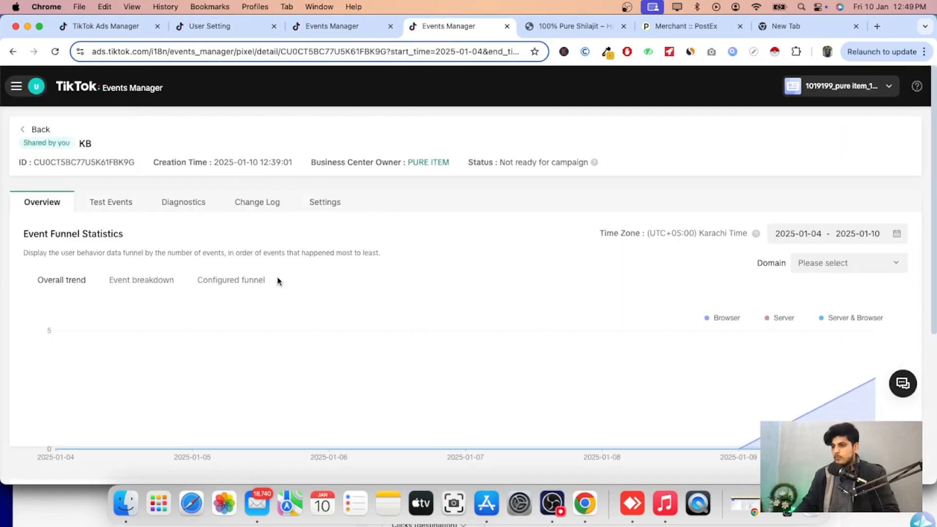
pyautogui.scroll(-5, 277, 277)
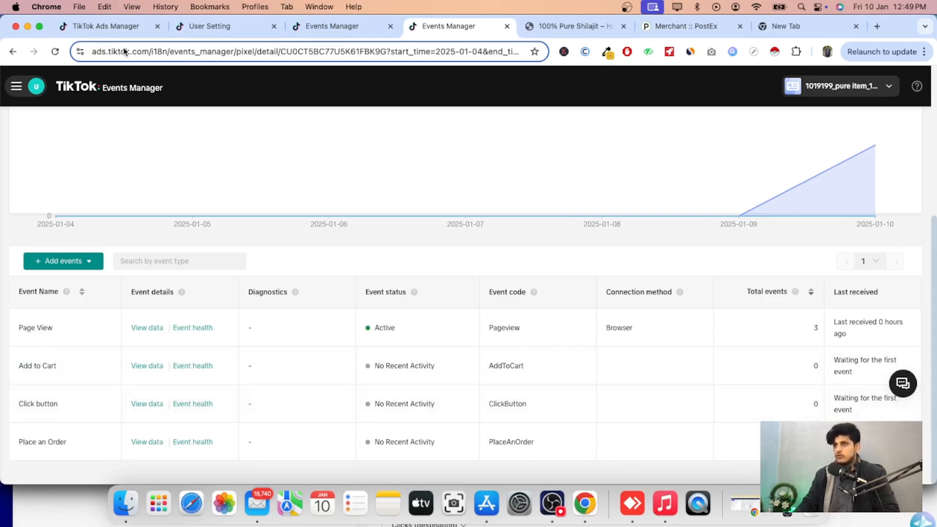
# In the ad group, refresh the data connections and select the KB pixel as the data connection.
pyautogui.click(110, 27)
pyautogui.click(341, 210)
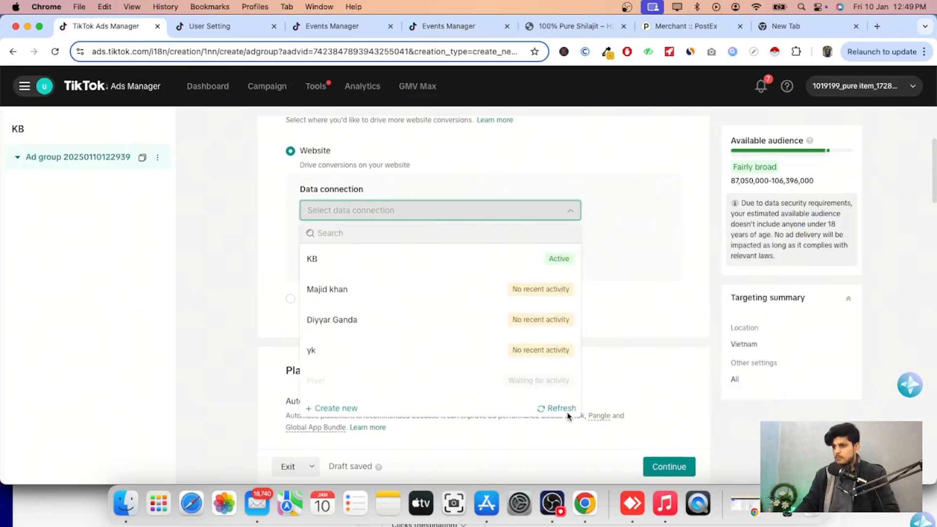
pyautogui.click(556, 409)
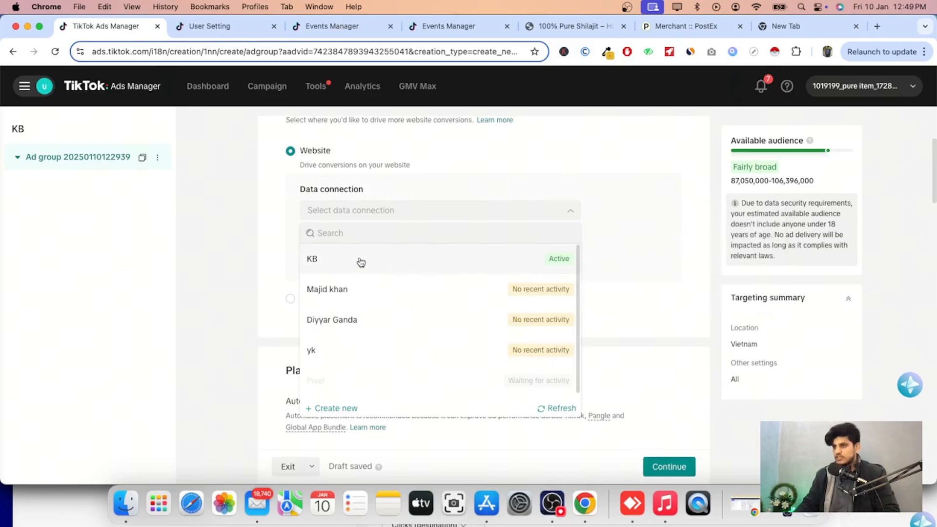
pyautogui.click(409, 266)
pyautogui.click(409, 261)
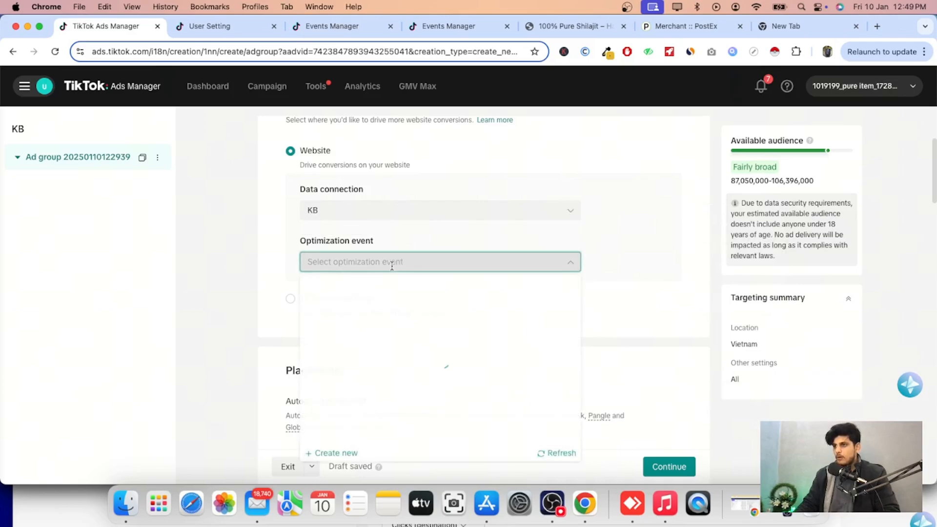
# Set the ad group's optimization event to Place an Order.
pyautogui.scroll(2, 433, 337)
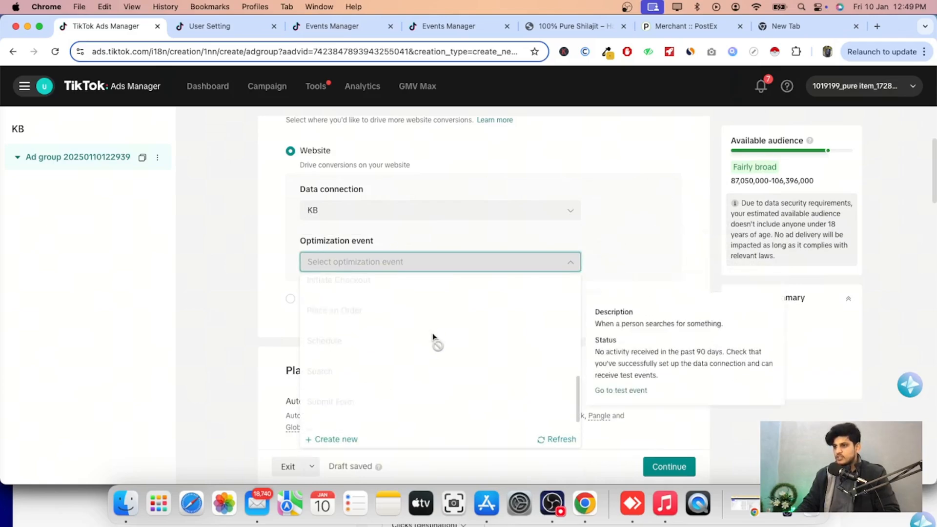
pyautogui.scroll(-2, 433, 337)
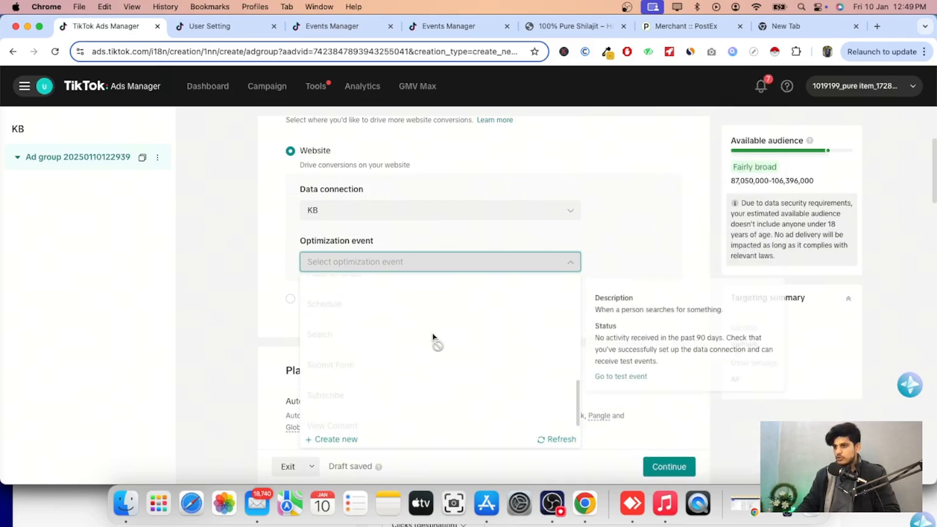
pyautogui.scroll(2, 432, 327)
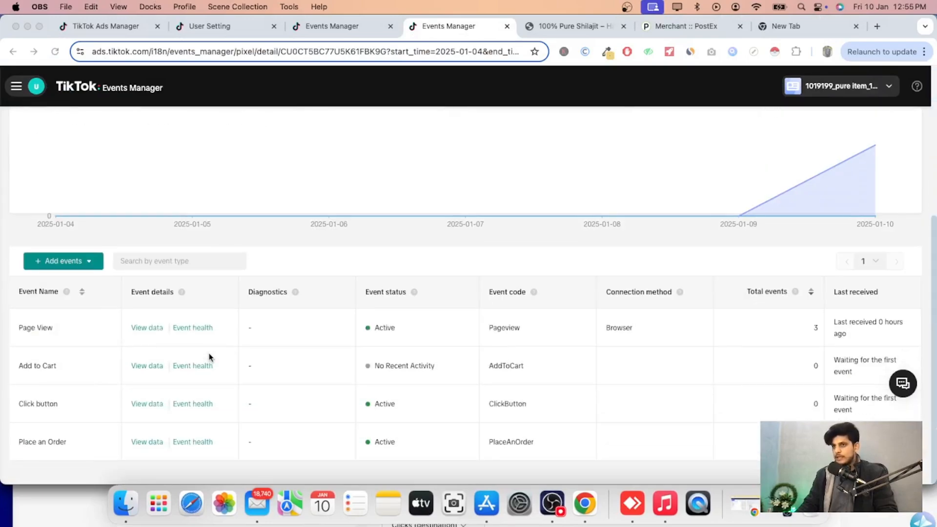
pyautogui.click(107, 26)
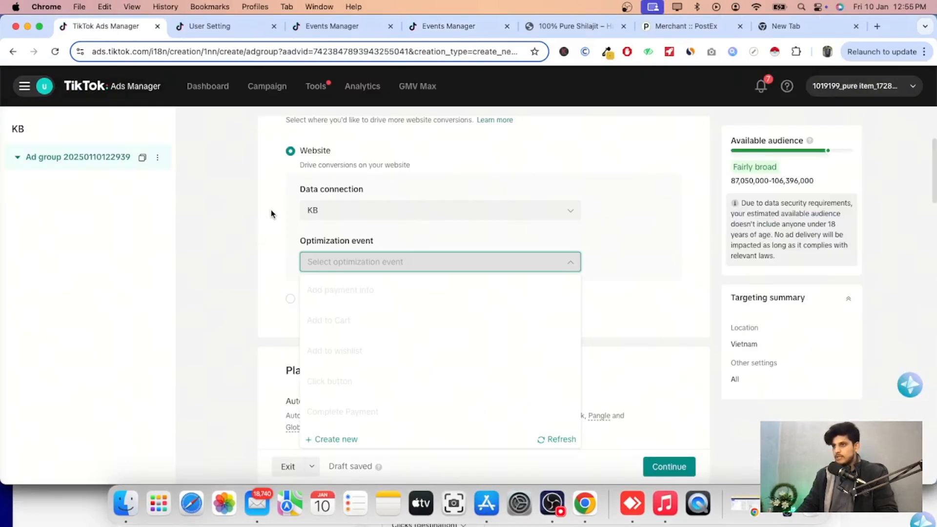
pyautogui.click(331, 211)
pyautogui.click(354, 257)
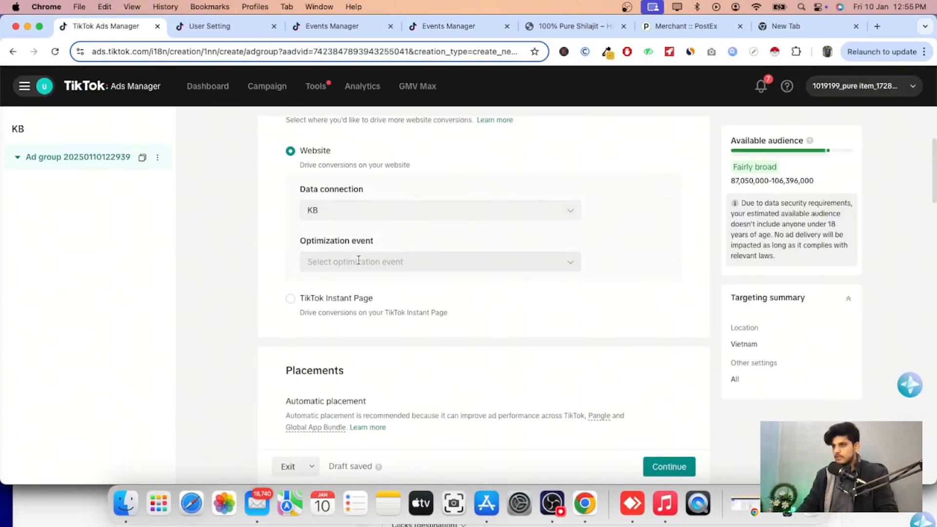
pyautogui.click(357, 262)
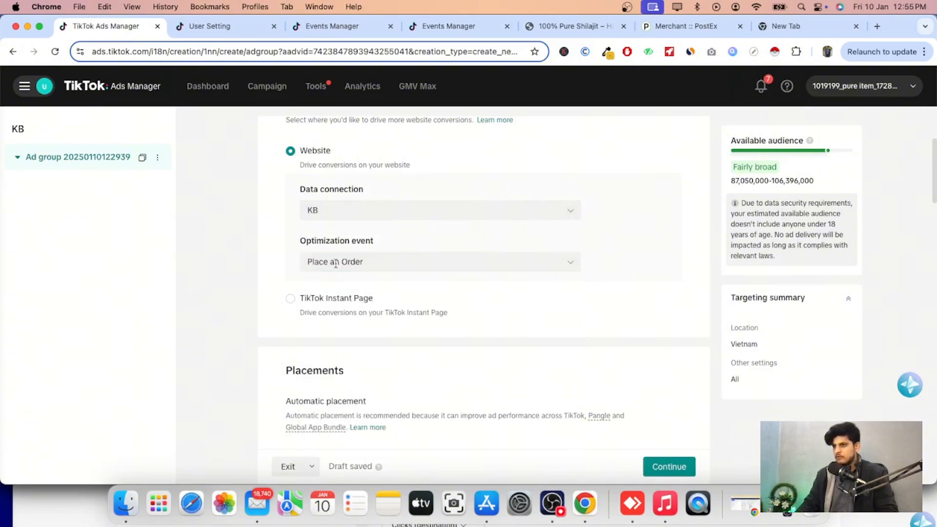
# Replace the Vietnam location with Punjab, Pakistan in the ad group's targeting.
pyautogui.scroll(-3, 341, 307)
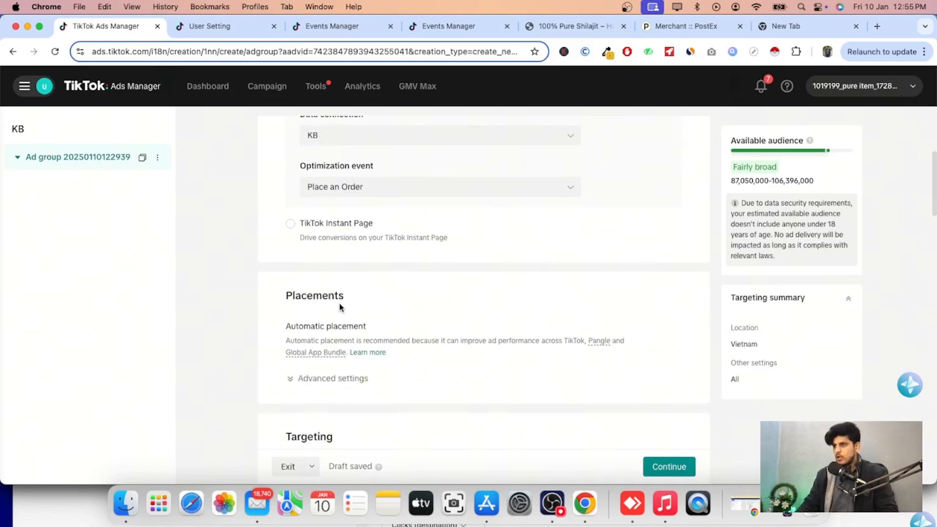
pyautogui.scroll(3, 366, 293)
pyautogui.scroll(-15, 365, 295)
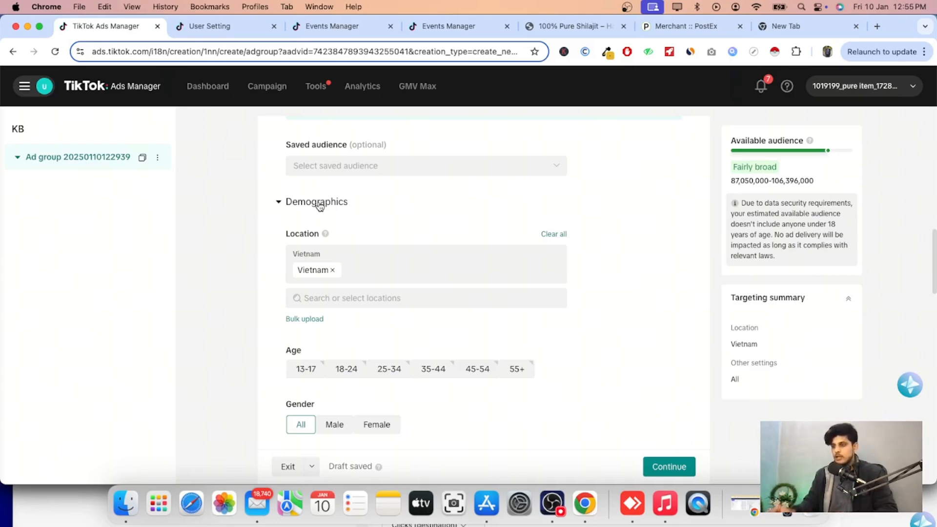
pyautogui.click(333, 270)
pyautogui.click(352, 253)
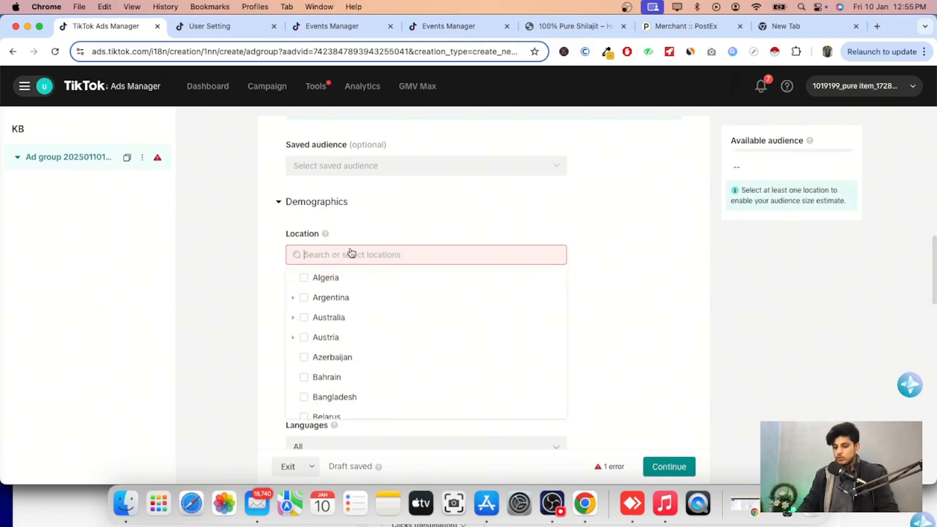
pyautogui.write('pakisTAN')
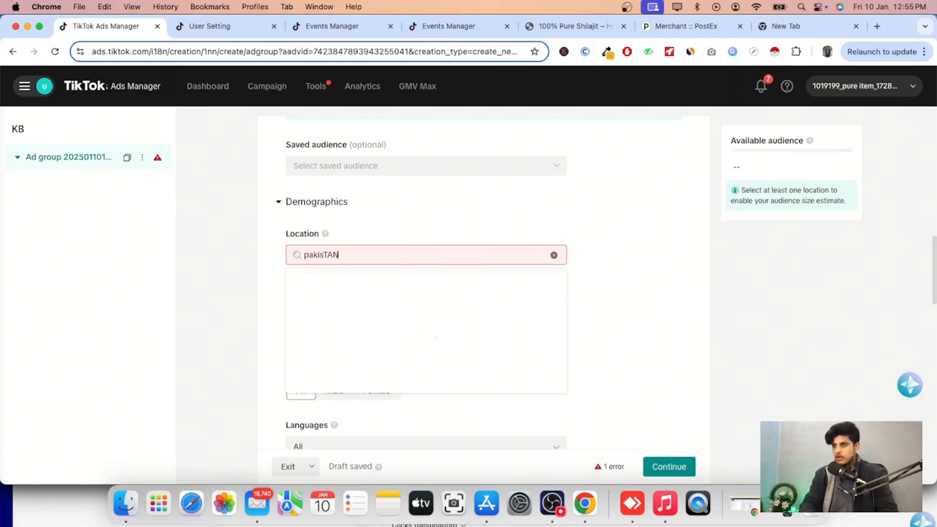
pyautogui.doubleClick(359, 263)
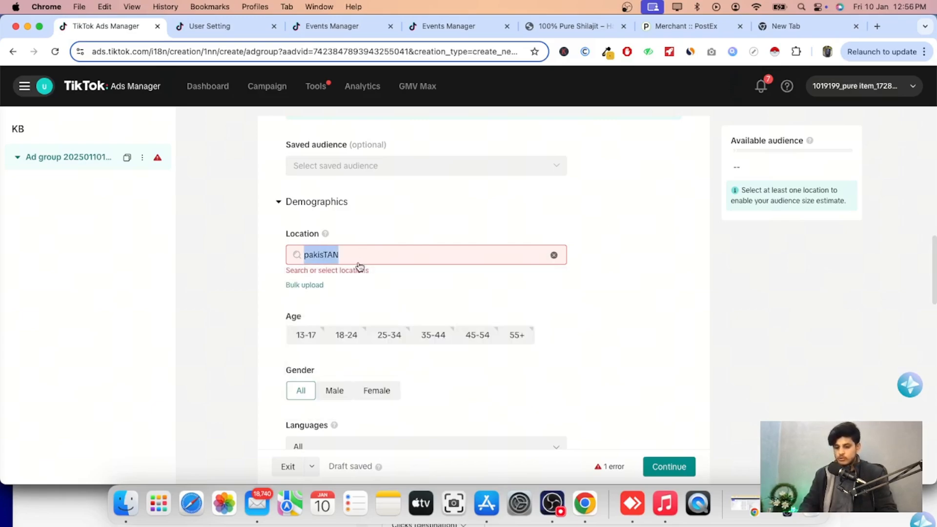
pyautogui.write('PUNJAB')
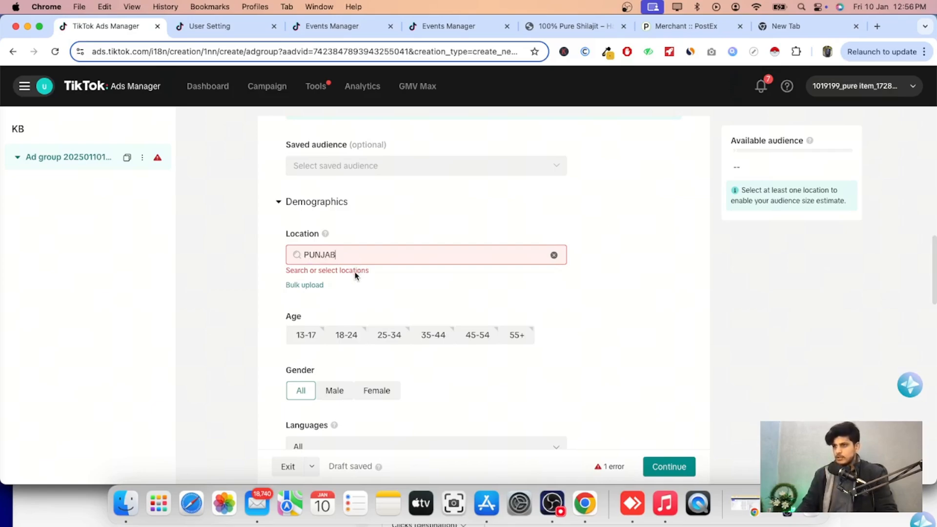
pyautogui.write('PAKISta')
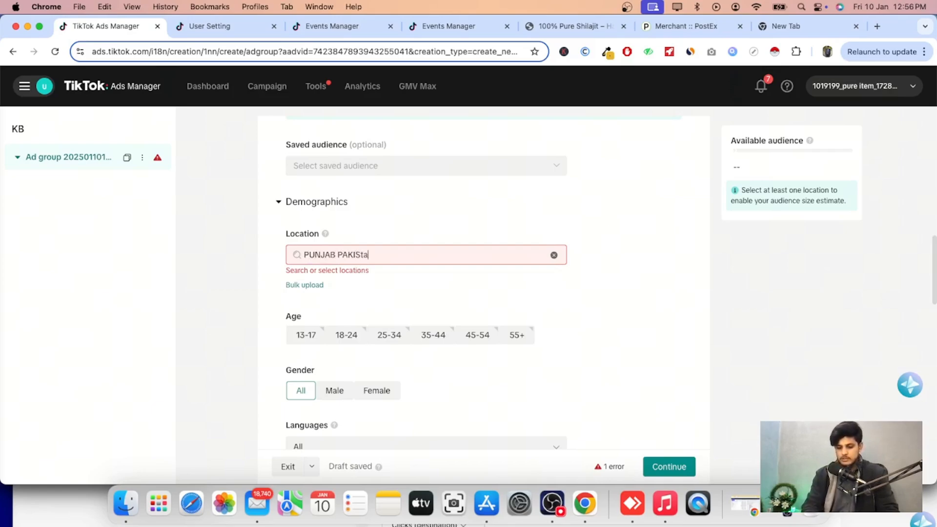
pyautogui.write('n')
pyautogui.click(373, 321)
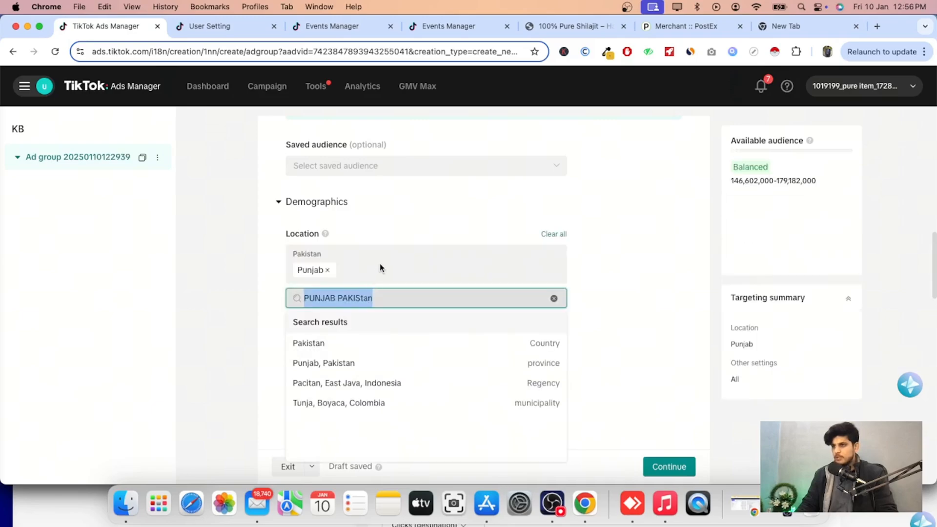
# Add Karachi, Sindh, Pakistan as another targeted location.
pyautogui.click(417, 308)
pyautogui.click(417, 306)
pyautogui.press('super+a')
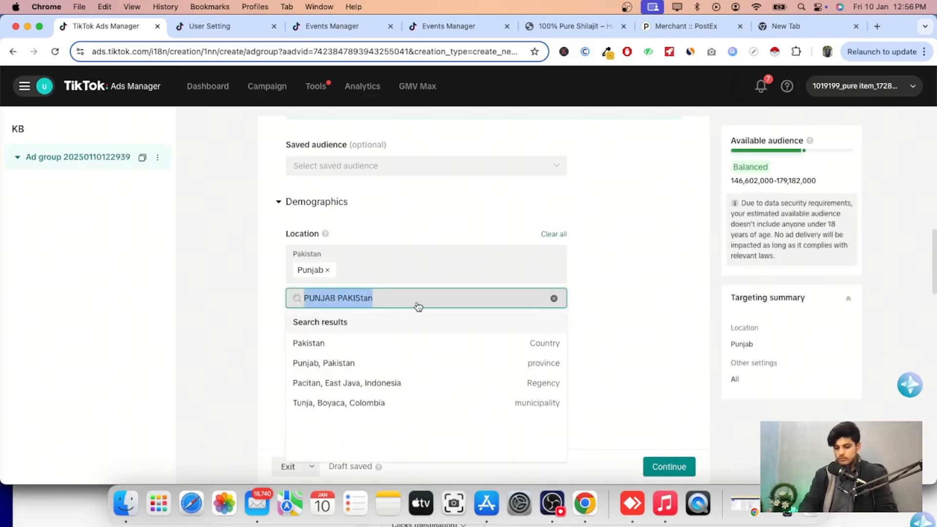
pyautogui.write('k')
pyautogui.press('BackSpace')
pyautogui.write('kara')
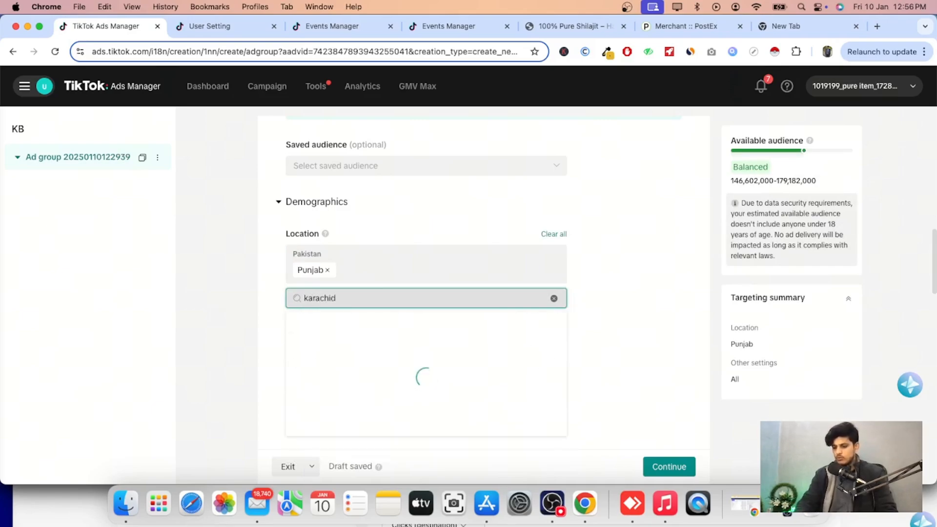
pyautogui.write('chid')
pyautogui.press('BackSpace')
pyautogui.click(353, 343)
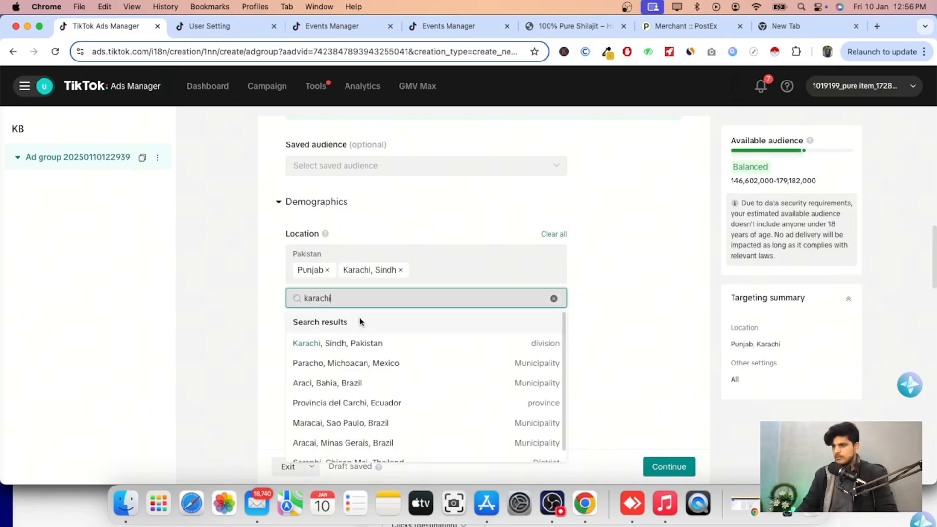
# Add Islamabad, Pakistan as a third targeted location.
pyautogui.click(430, 276)
pyautogui.click(398, 299)
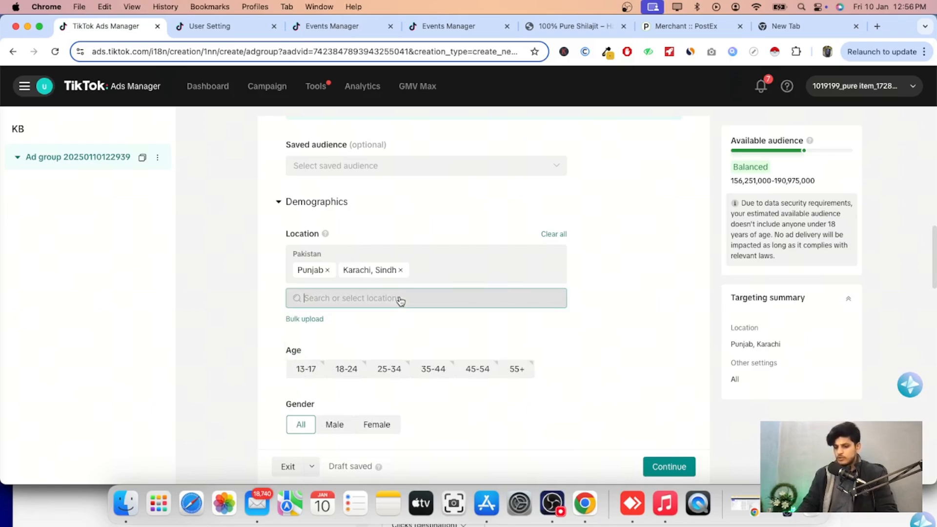
pyautogui.write('isLAMABAD')
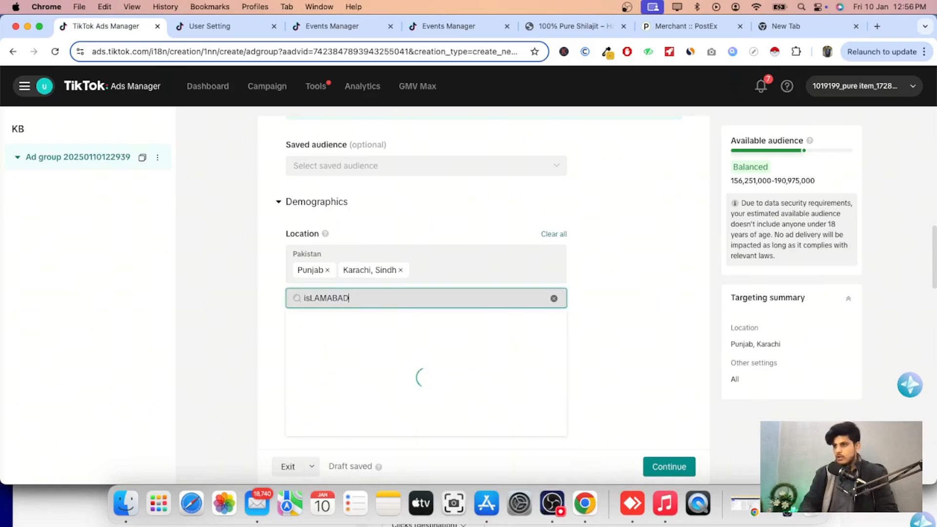
pyautogui.click(412, 351)
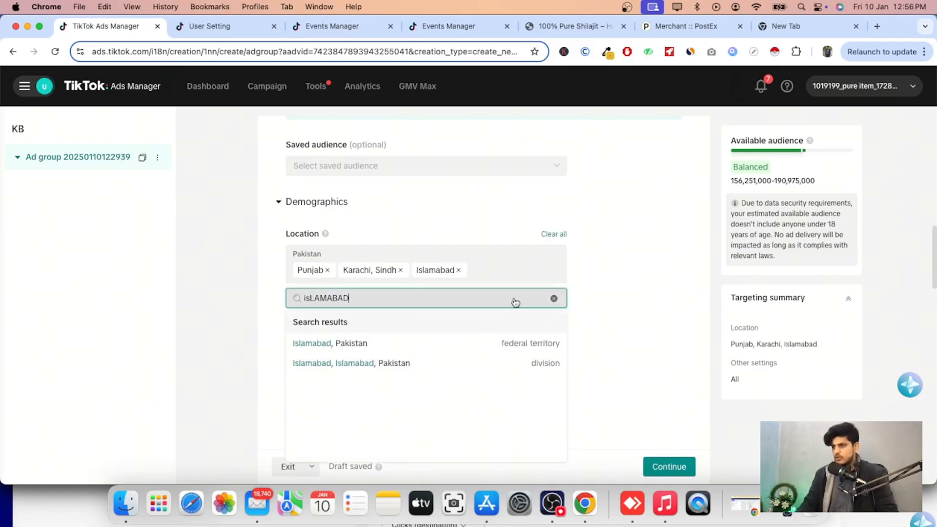
# Target the age groups 25-34, 35-44 and 45-54 and set the gender to Male.
pyautogui.click(581, 287)
pyautogui.scroll(-1, 304, 278)
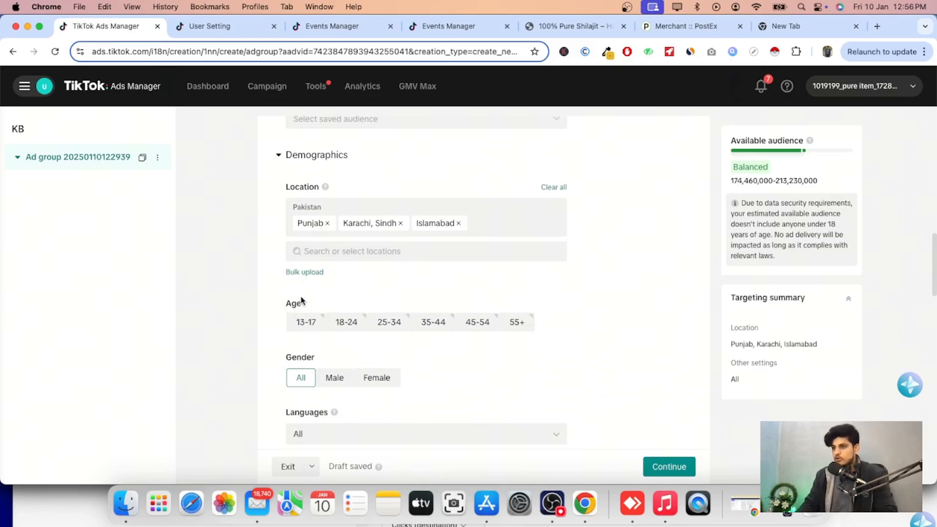
pyautogui.scroll(-2, 312, 289)
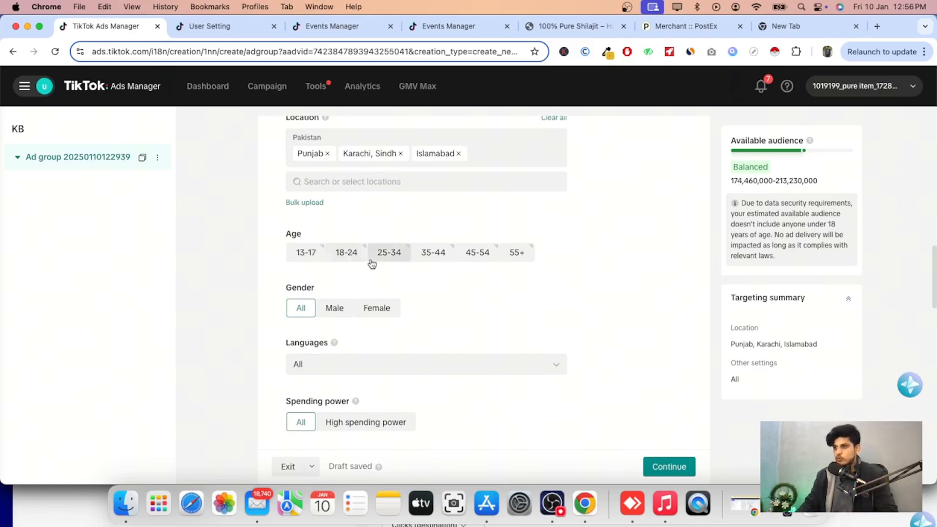
pyautogui.click(394, 260)
pyautogui.click(433, 253)
pyautogui.click(474, 254)
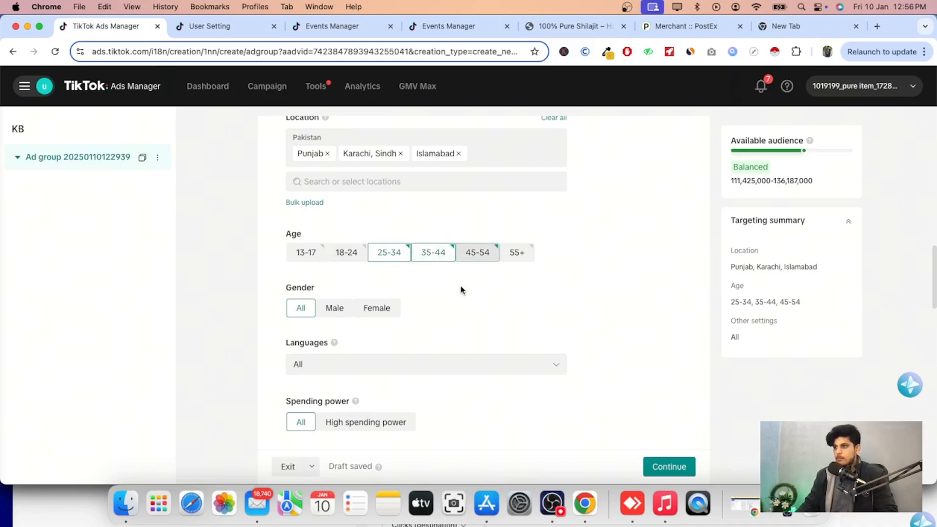
pyautogui.scroll(-2, 294, 239)
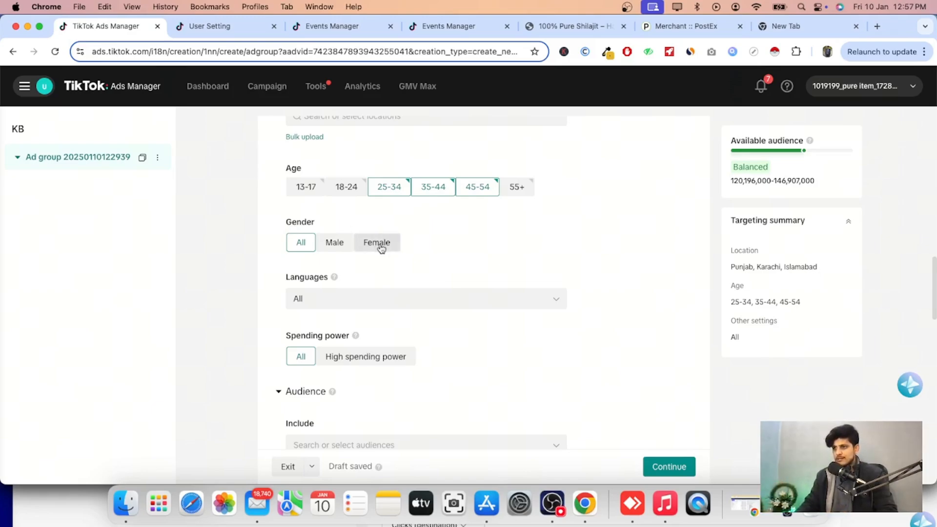
pyautogui.click(332, 247)
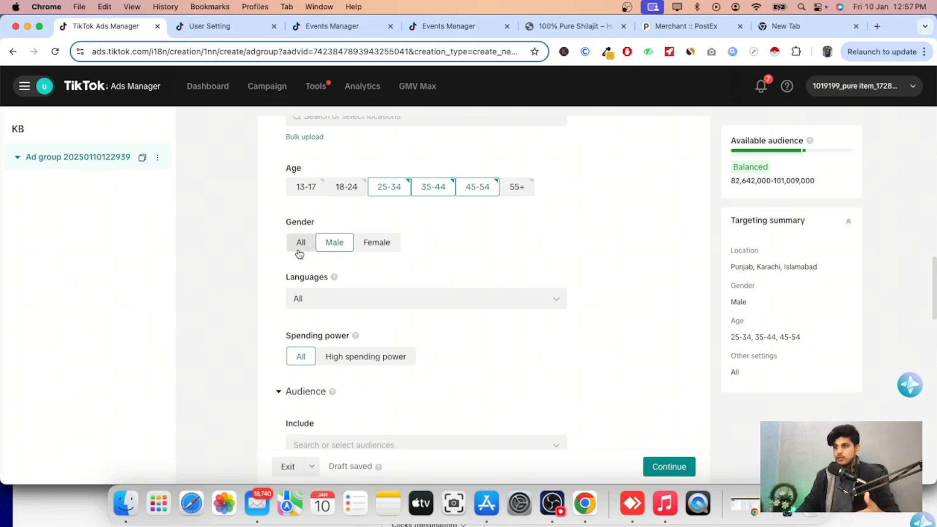
pyautogui.scroll(-3, 317, 284)
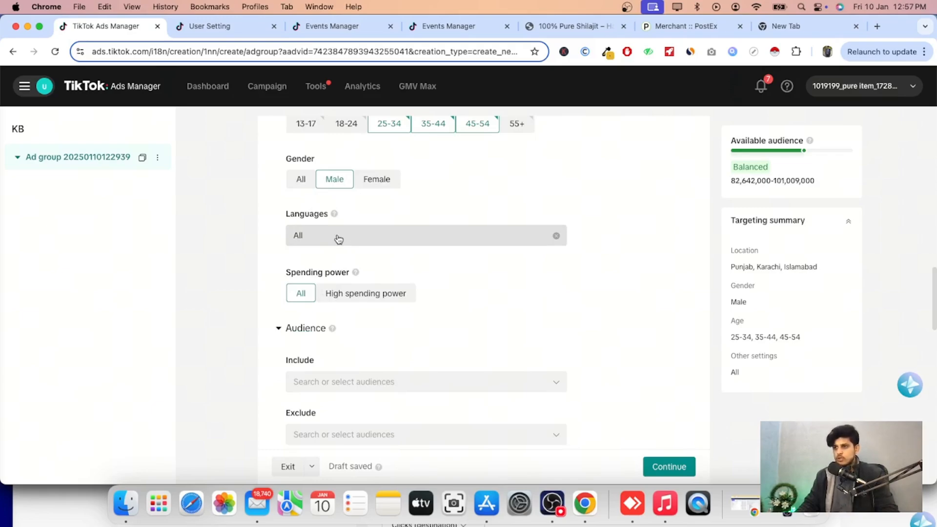
pyautogui.scroll(-2, 336, 277)
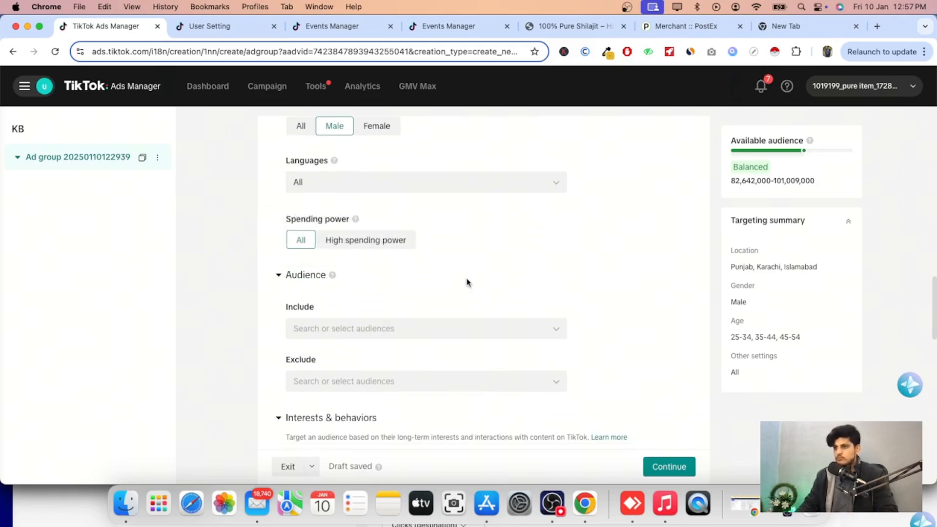
pyautogui.scroll(-4, 486, 281)
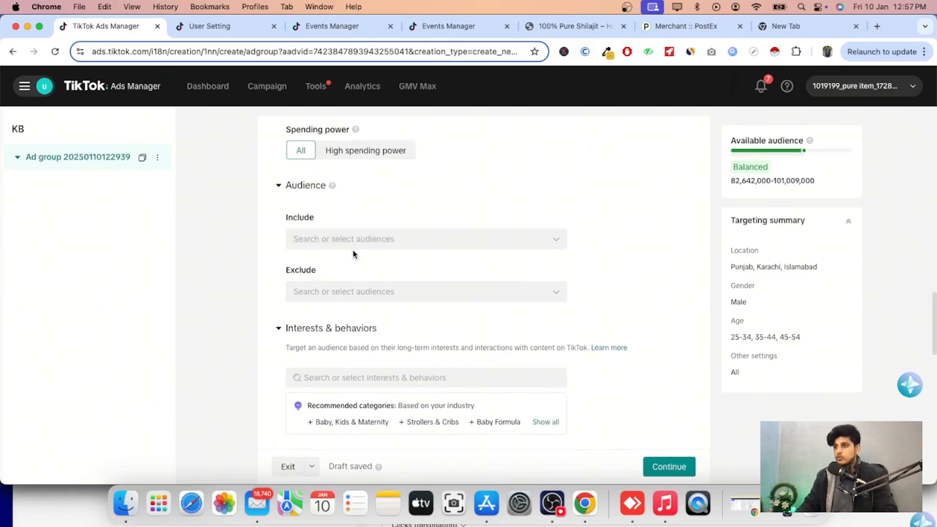
pyautogui.scroll(-1, 336, 230)
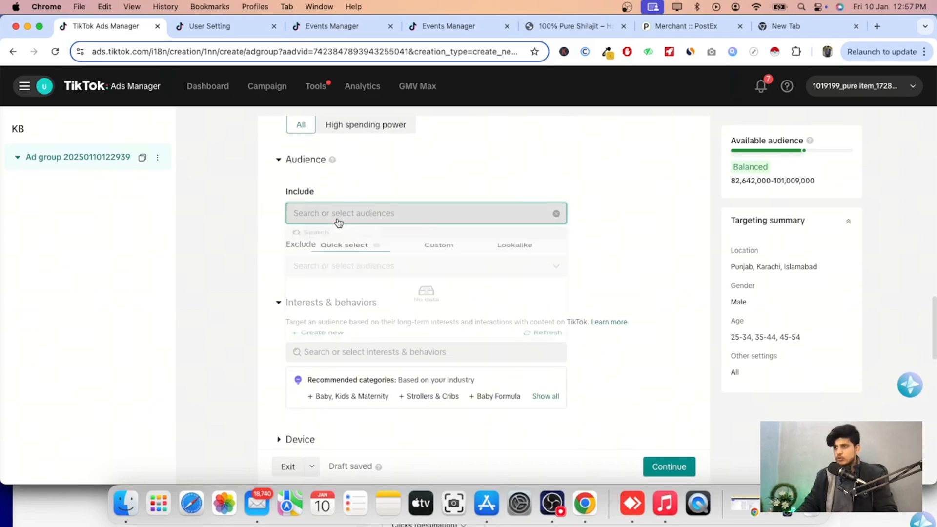
pyautogui.click(337, 217)
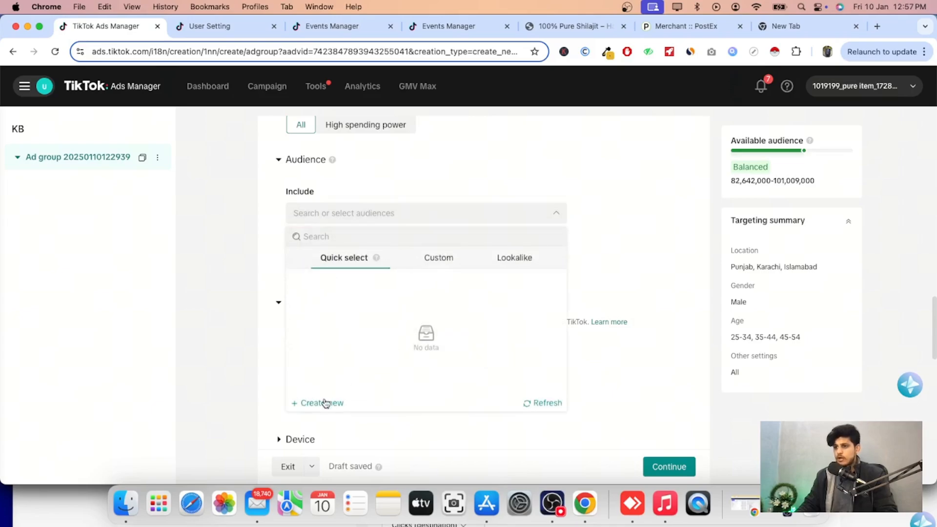
pyautogui.click(323, 402)
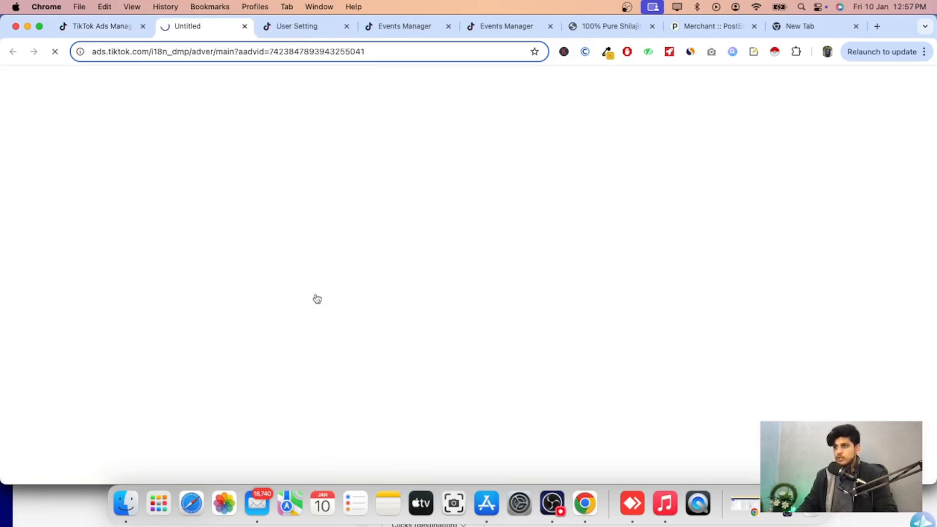
pyautogui.click(244, 27)
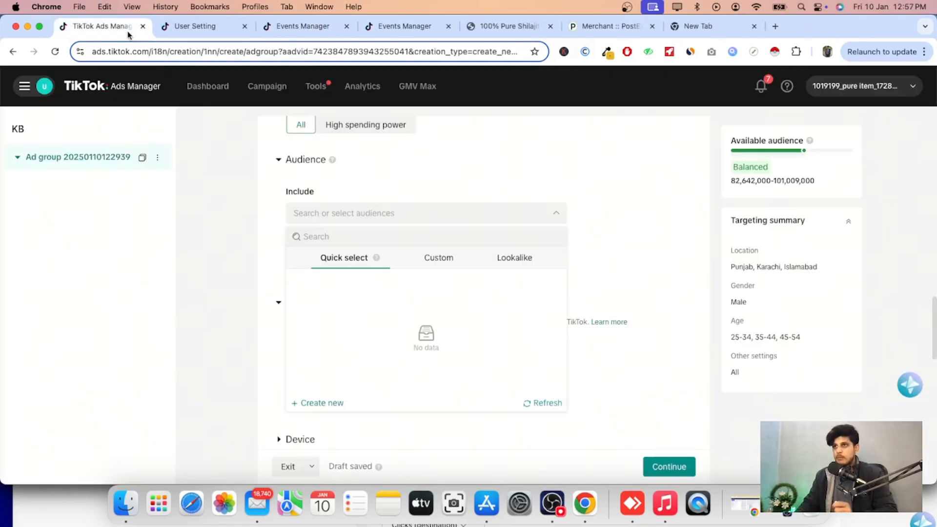
pyautogui.click(274, 239)
# Add the Health & Fitness interest to the ad group's interests and behaviors targeting.
pyautogui.scroll(-3, 280, 288)
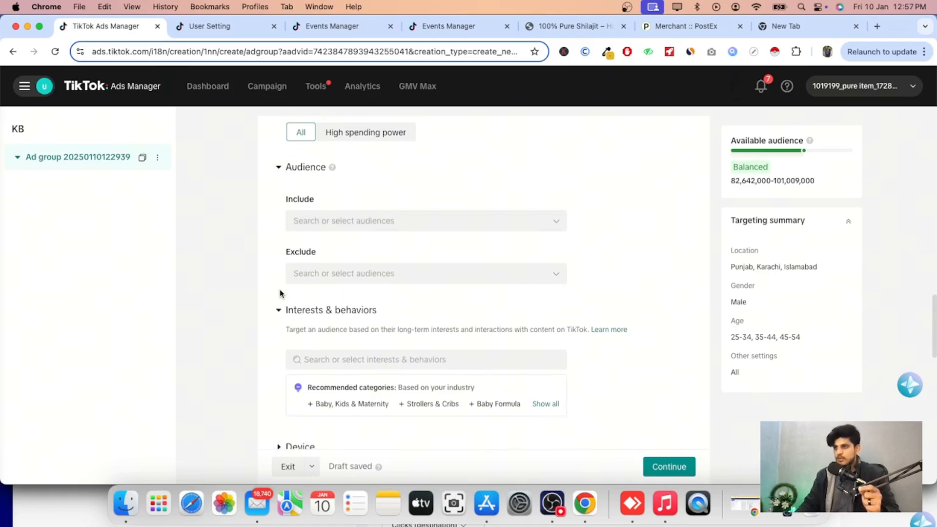
pyautogui.scroll(-3, 280, 290)
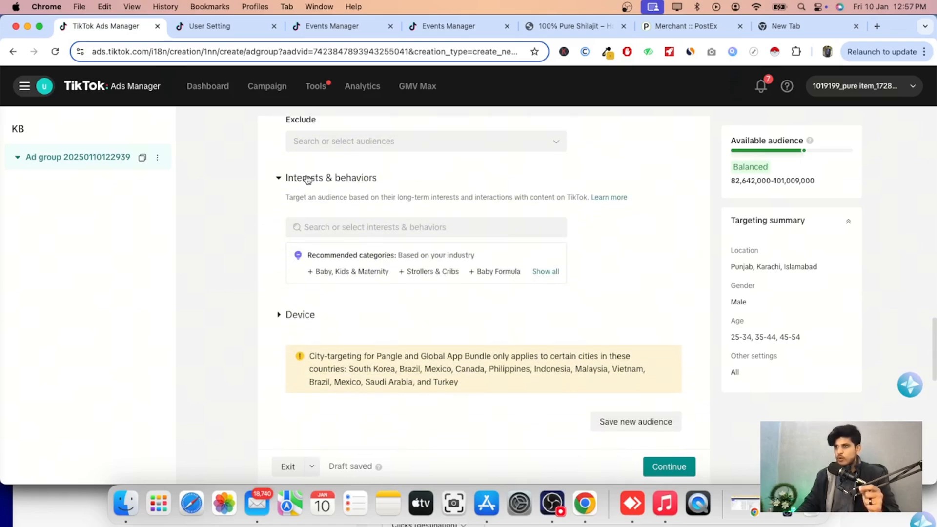
pyautogui.scroll(-1, 350, 224)
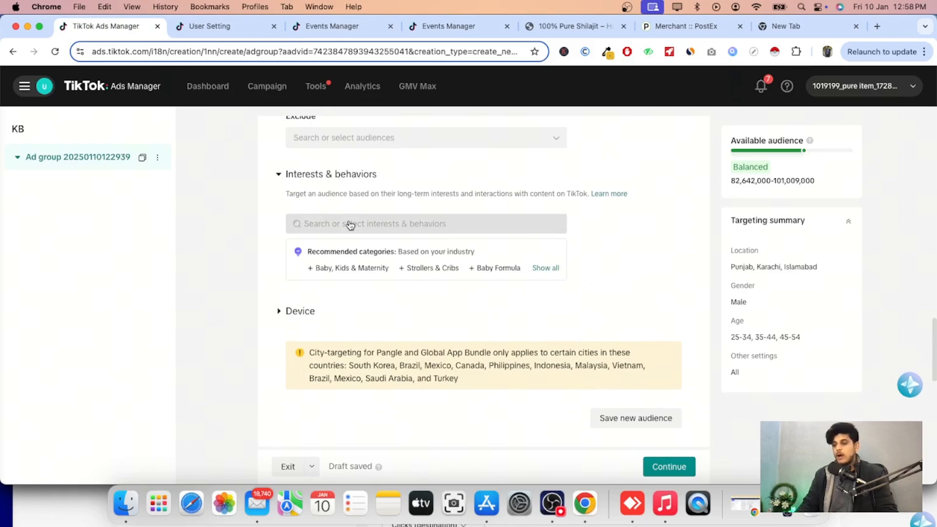
pyautogui.click(350, 224)
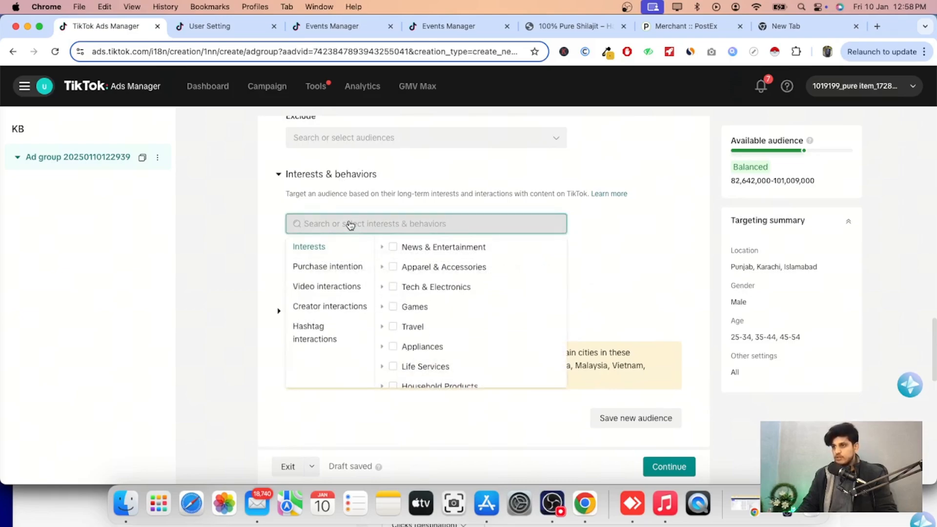
pyautogui.write('HEALTH')
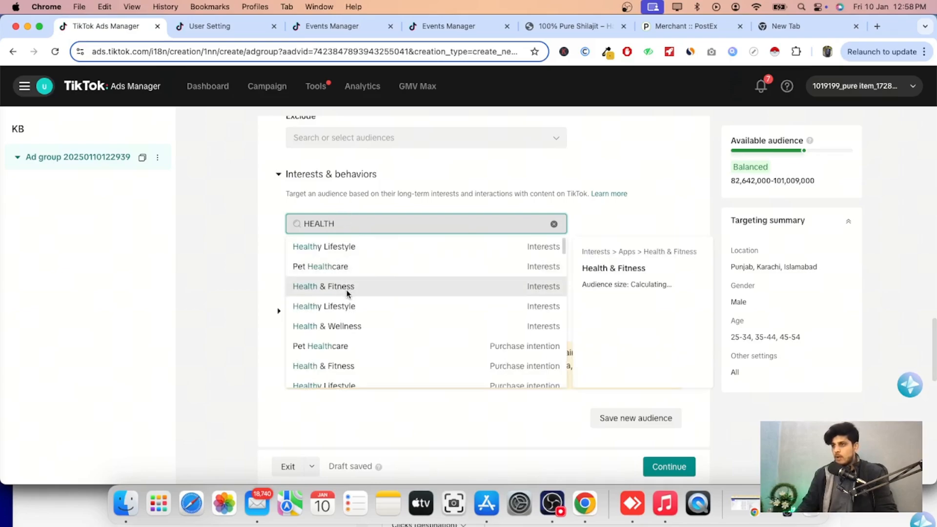
pyautogui.click(352, 288)
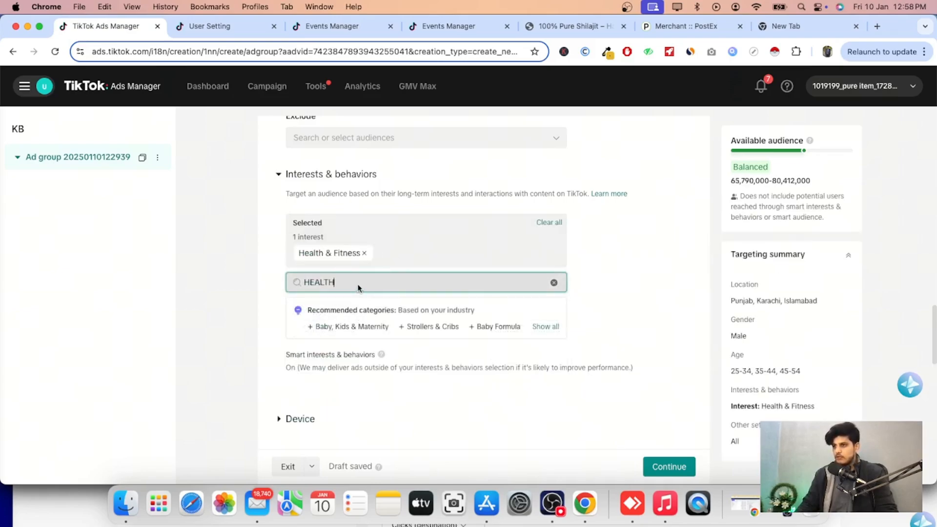
# Search for organic interests and add Organic food to the targeting.
pyautogui.doubleClick(358, 288)
pyautogui.press('BackSpace')
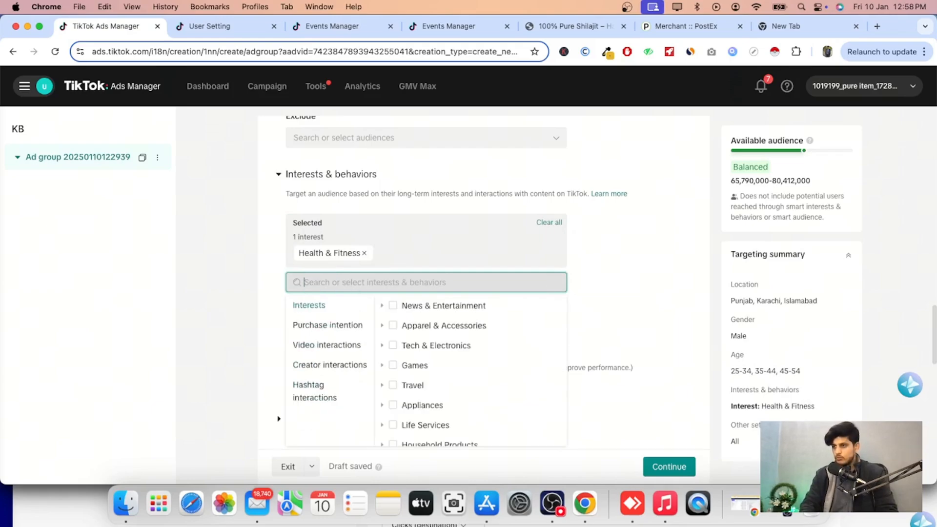
pyautogui.write('ORGANIC')
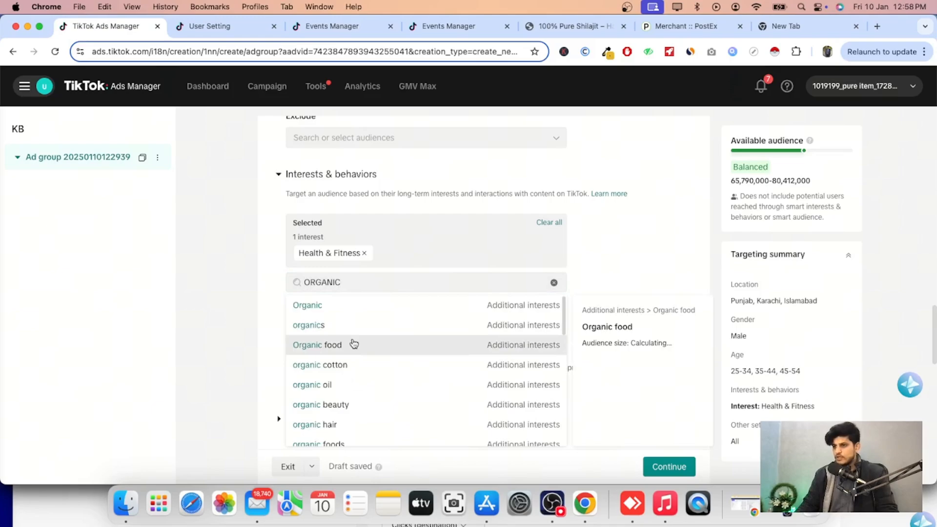
pyautogui.click(352, 344)
pyautogui.click(581, 278)
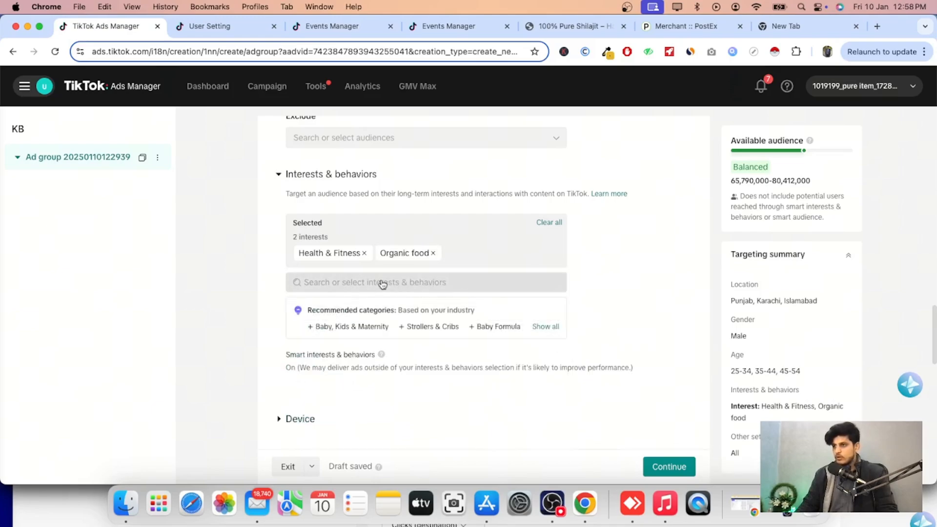
# Add the #menshealth and #testosteronebooster hashtag interactions to the interests and behaviors targeting.
pyautogui.click(353, 286)
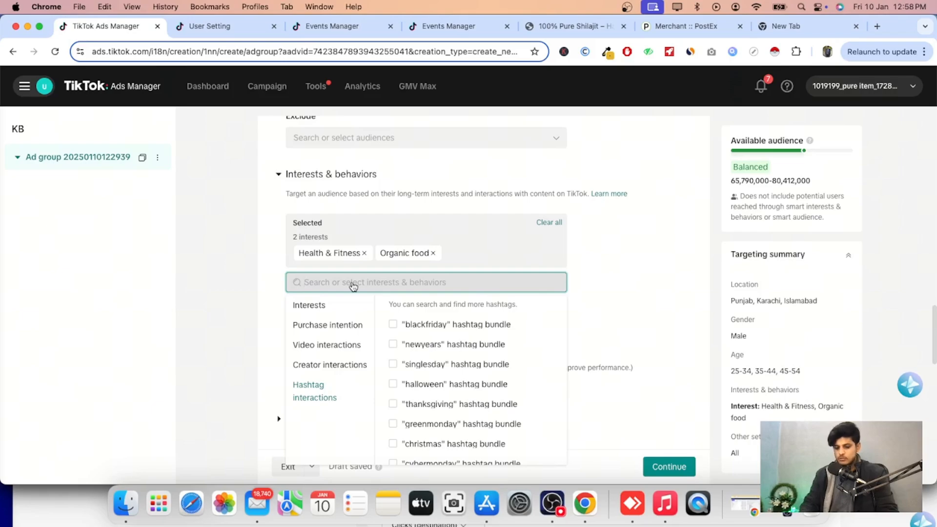
pyautogui.write('mens')
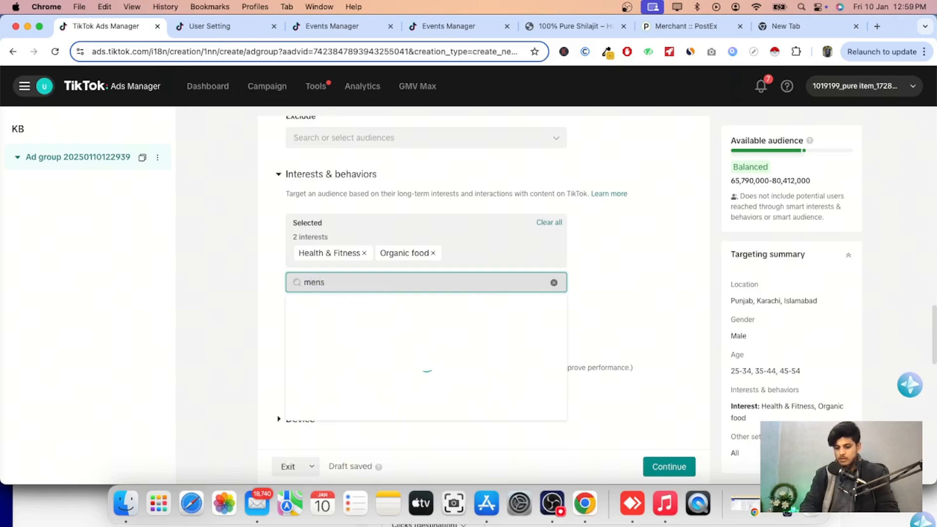
pyautogui.write('HE')
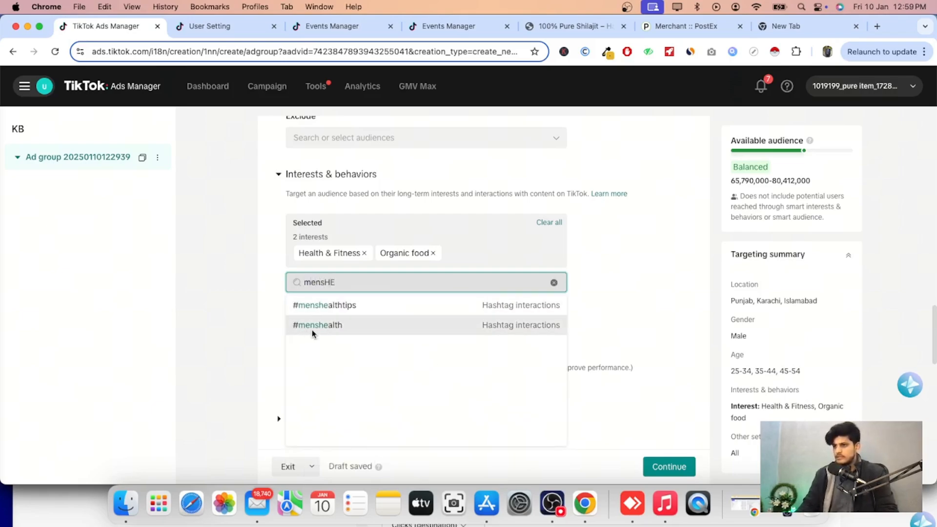
pyautogui.click(313, 329)
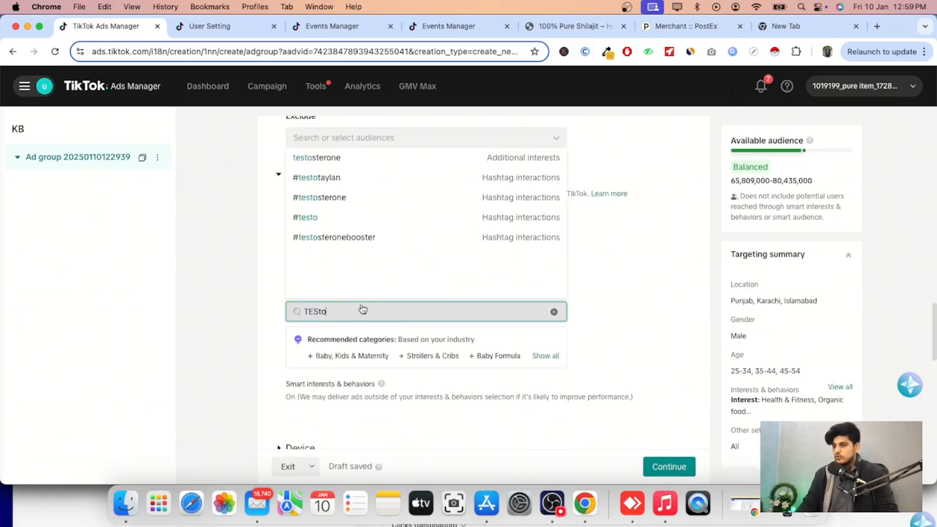
pyautogui.click(326, 243)
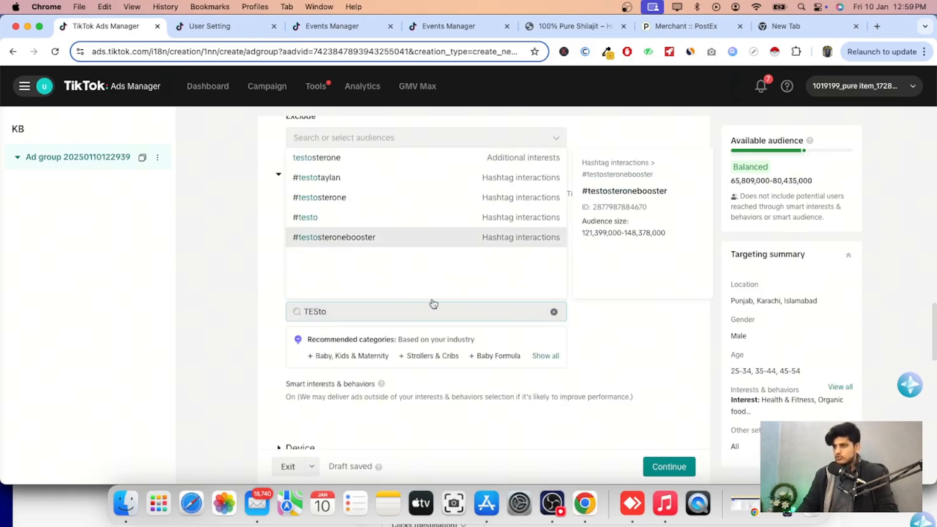
pyautogui.click(553, 313)
pyautogui.click(587, 305)
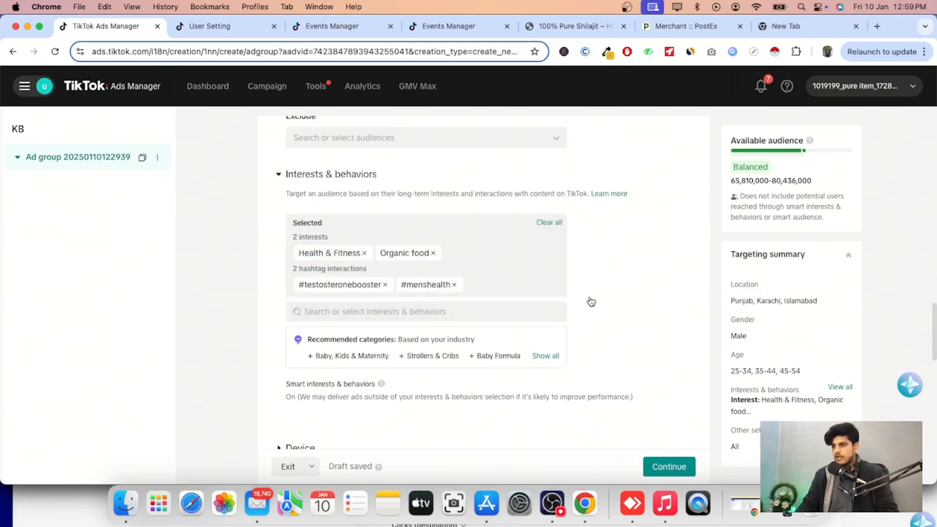
# Review the budget, schedule and bidding settings and continue to the ad creation step.
pyautogui.scroll(-5, 438, 318)
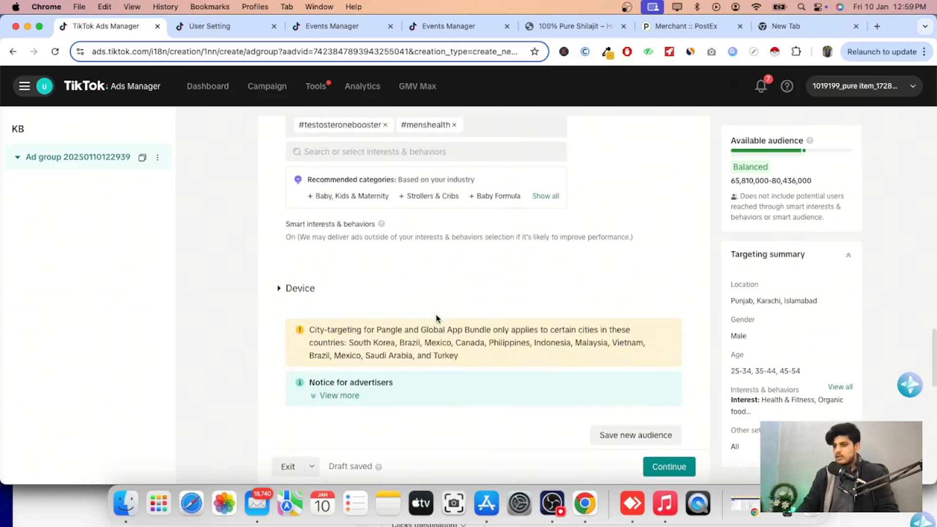
pyautogui.scroll(-5, 436, 317)
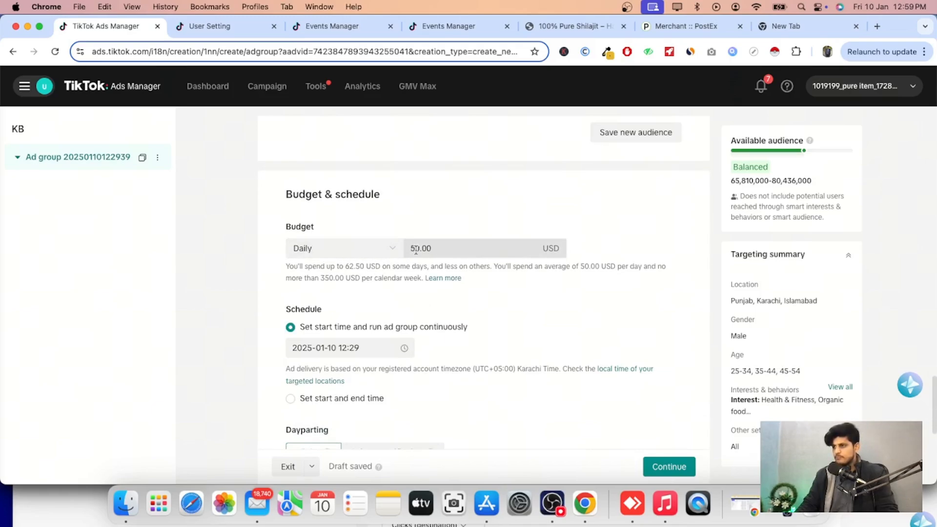
pyautogui.scroll(-3, 393, 293)
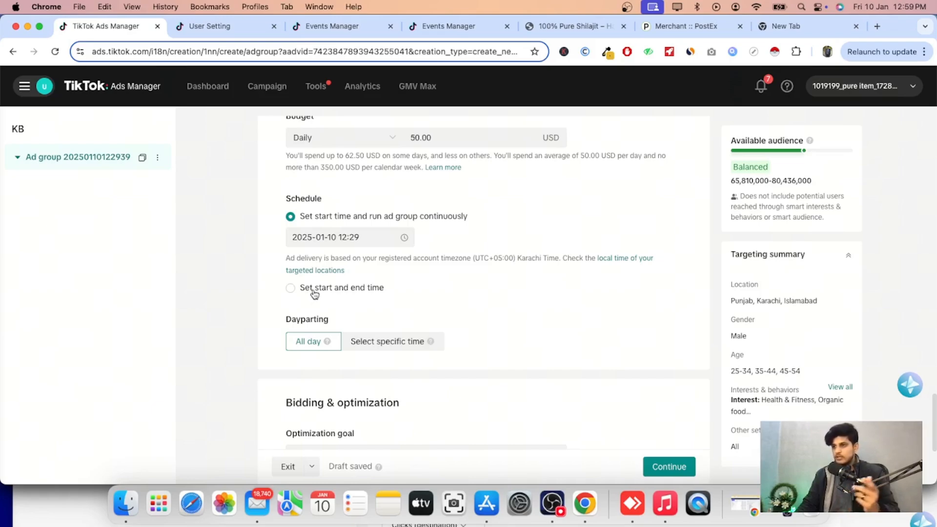
pyautogui.scroll(-3, 324, 287)
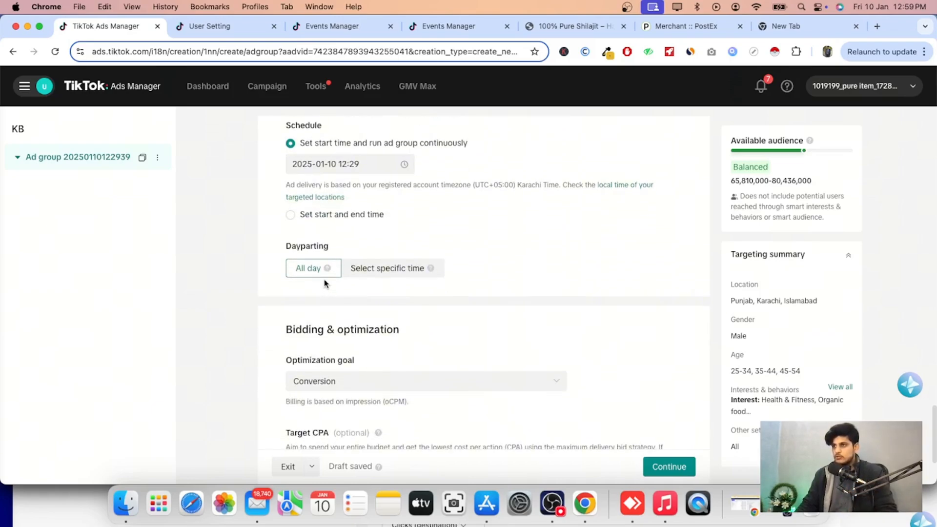
pyautogui.scroll(-5, 324, 284)
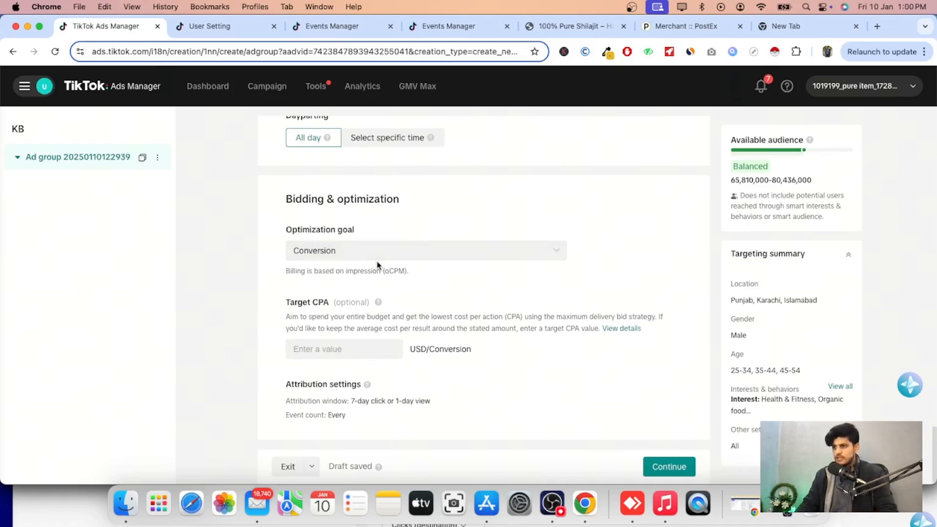
pyautogui.click(670, 468)
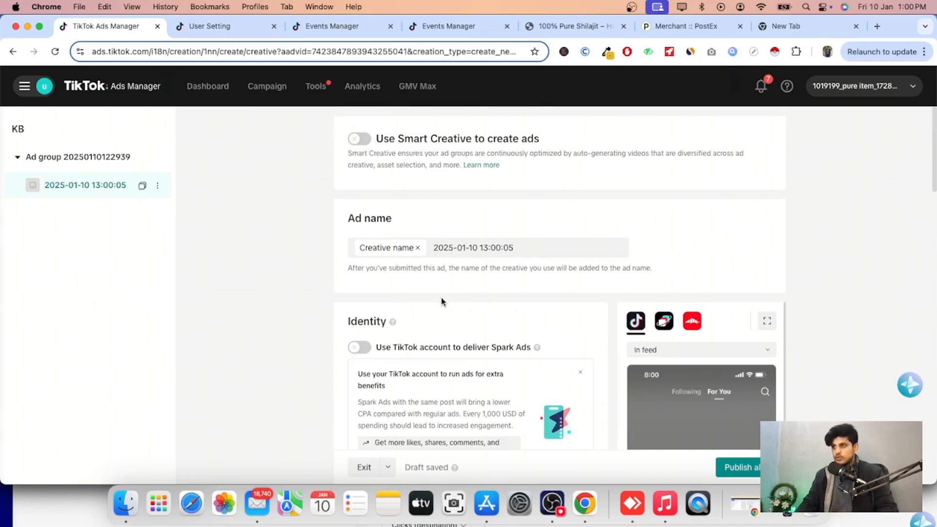
# Turn on Spark Ads with a TikTok account and use the Halal Haven account for authorized posts.
pyautogui.scroll(-4, 442, 298)
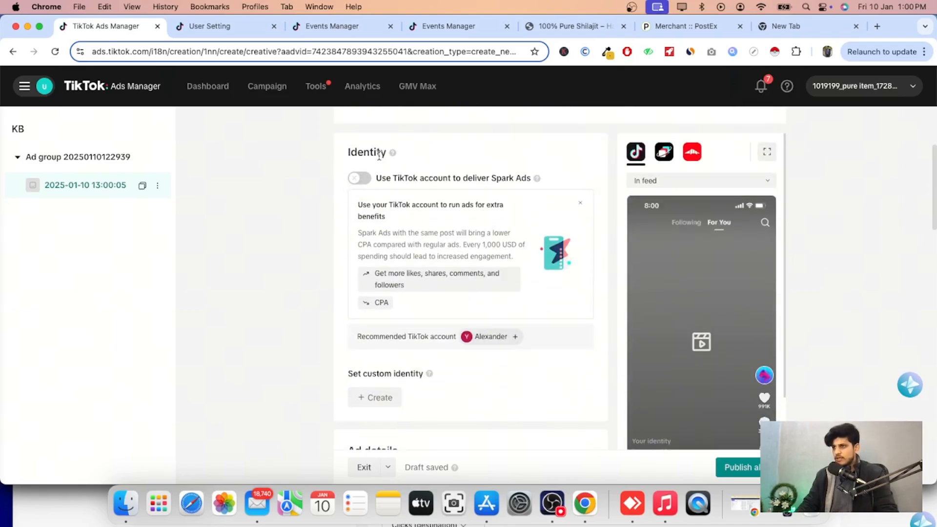
pyautogui.scroll(2, 356, 215)
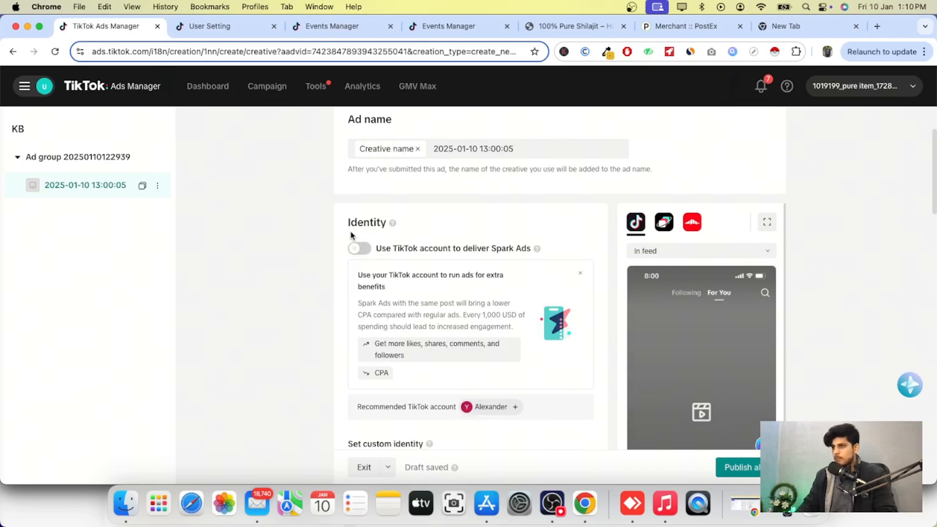
pyautogui.click(360, 249)
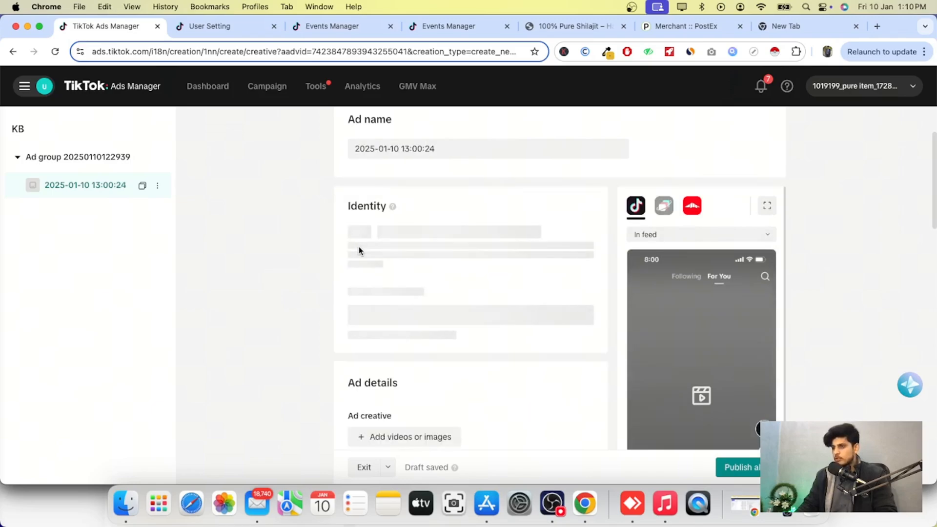
pyautogui.scroll(-2, 390, 234)
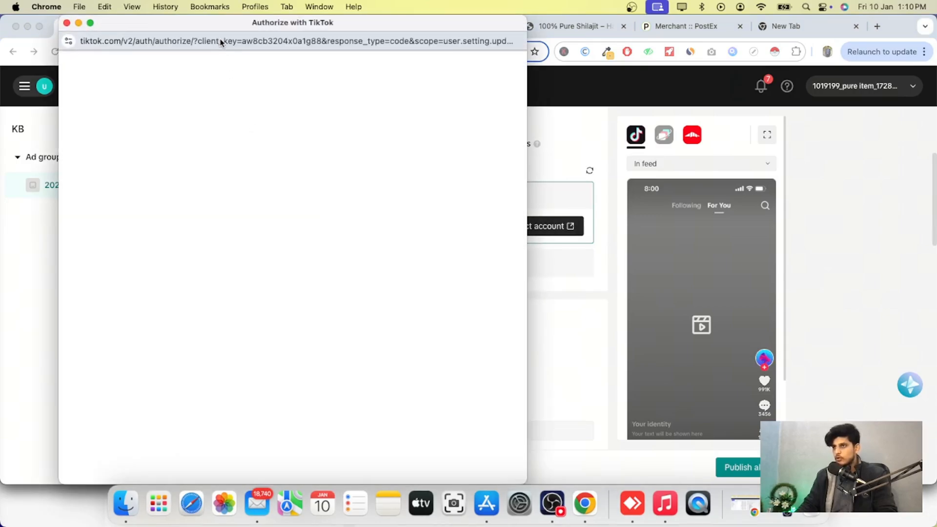
pyautogui.click(67, 23)
pyautogui.click(364, 265)
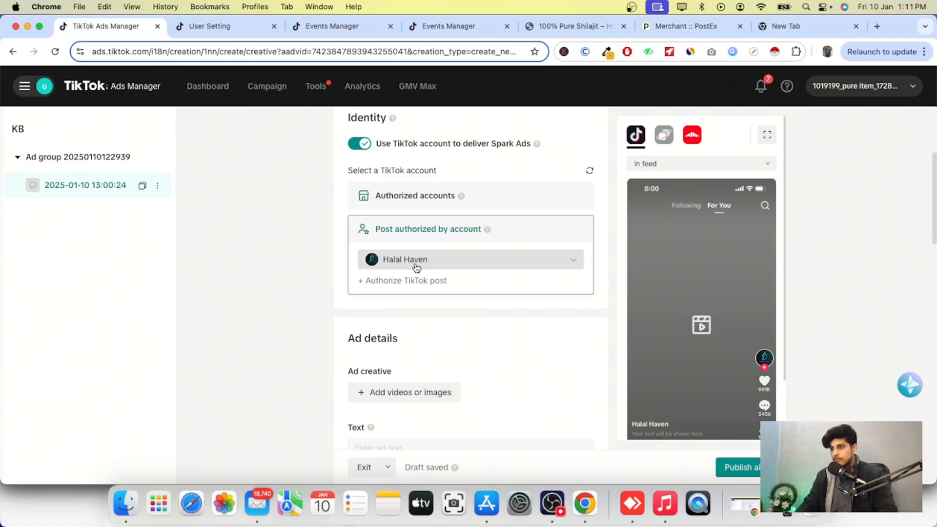
# Start authorizing a TikTok post and copy the video code from the post's ad authorization settings in the TikTok app.
pyautogui.scroll(-2, 381, 256)
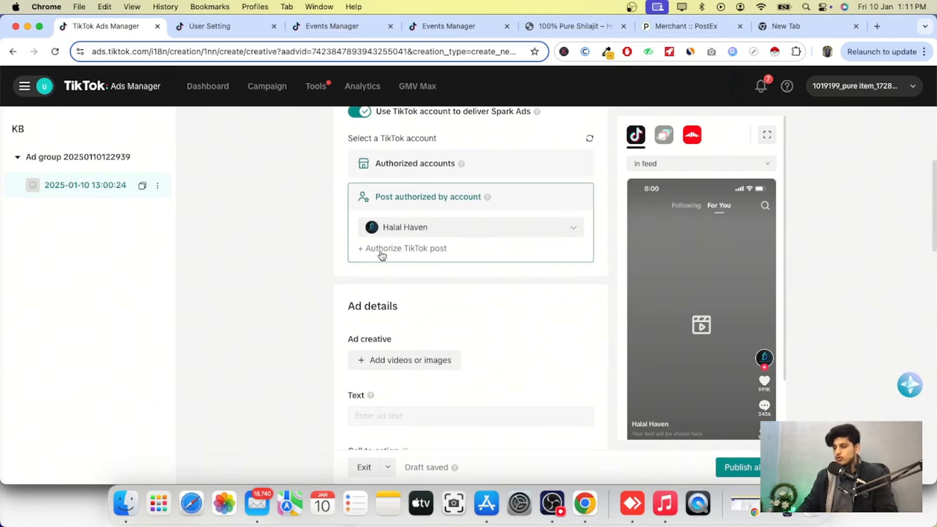
pyautogui.click(382, 250)
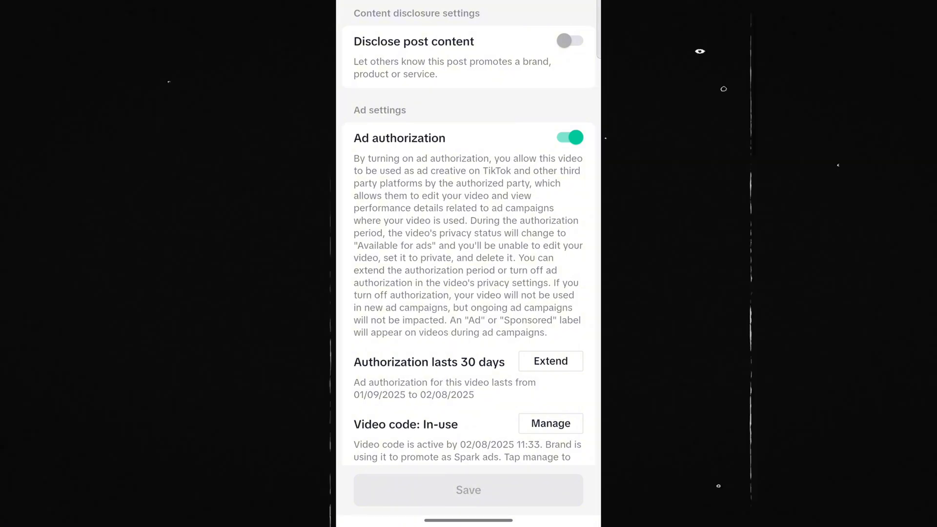
pyautogui.scroll(-3, 469, 244)
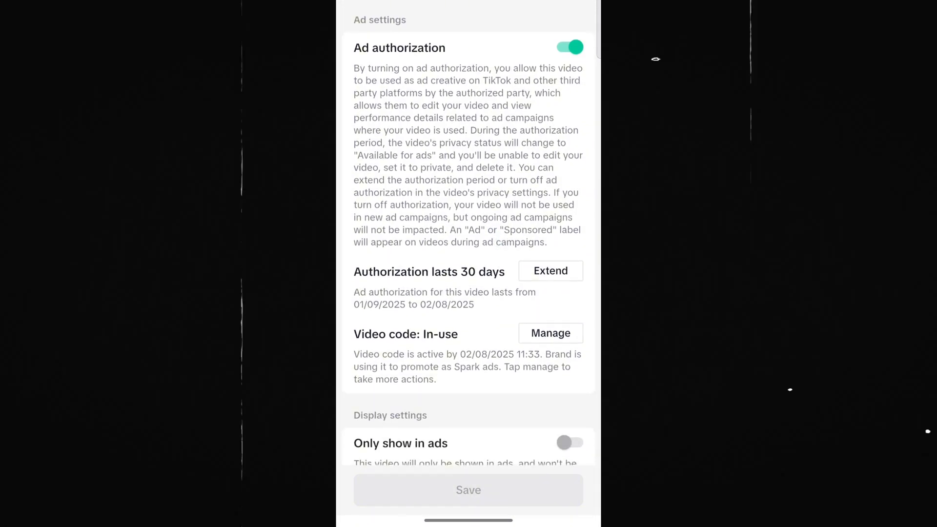
pyautogui.click(550, 333)
pyautogui.click(469, 418)
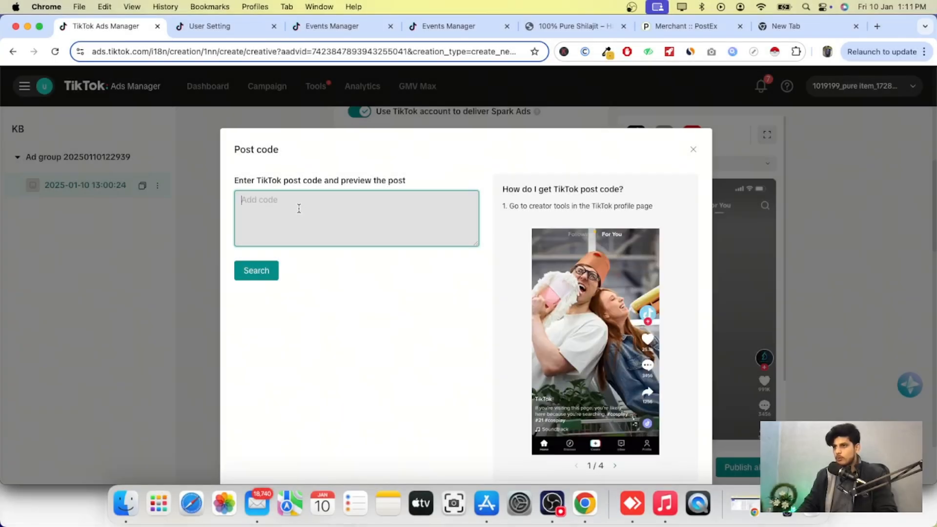
# Paste the TikTok post code, search for the post and confirm it.
pyautogui.rightClick(299, 208)
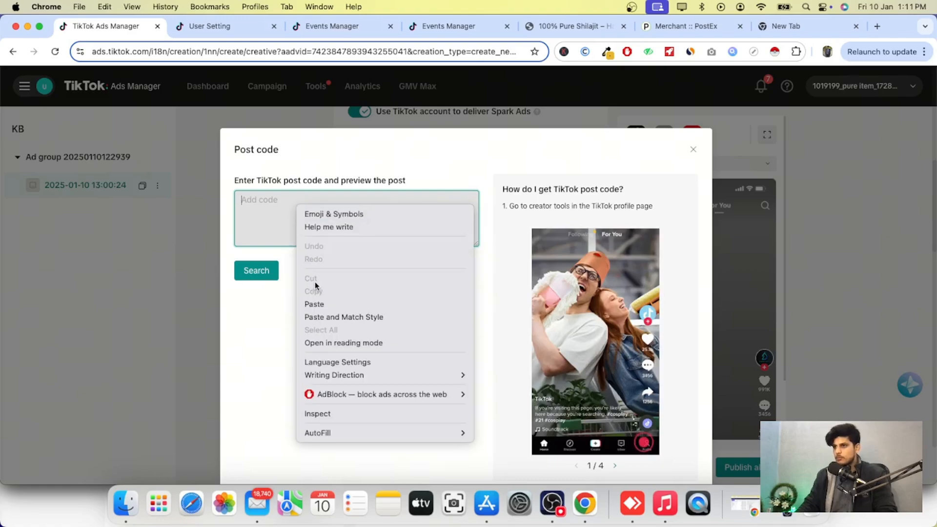
pyautogui.click(314, 304)
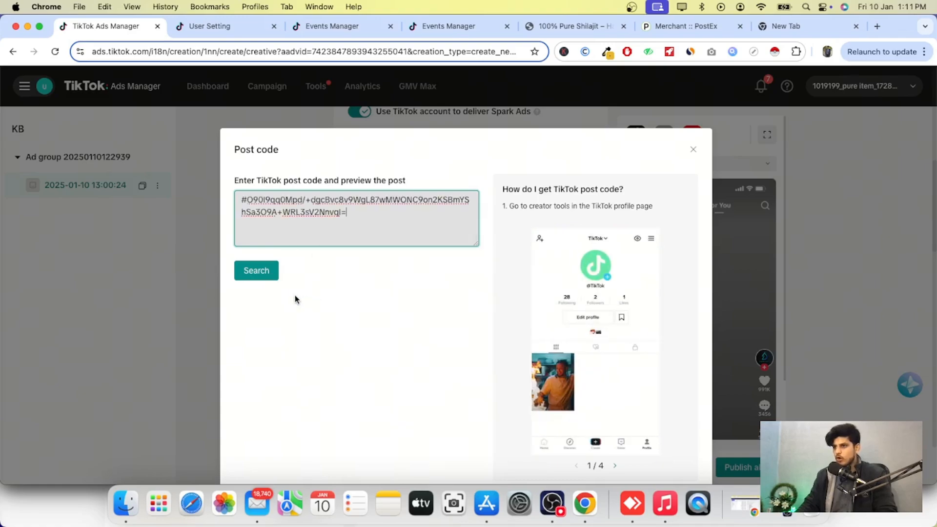
pyautogui.click(262, 272)
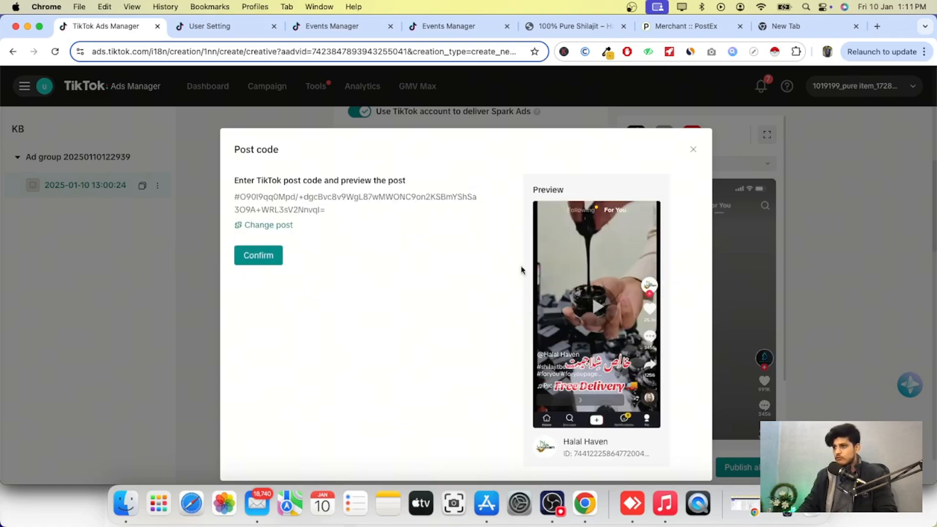
pyautogui.click(264, 258)
# Set the call to action to Shop now only.
pyautogui.scroll(-5, 527, 343)
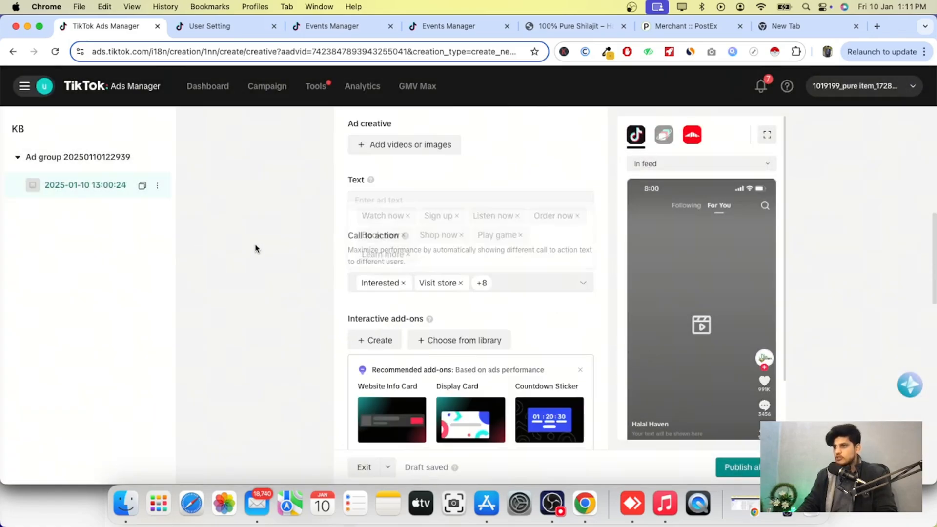
pyautogui.scroll(-1, 372, 196)
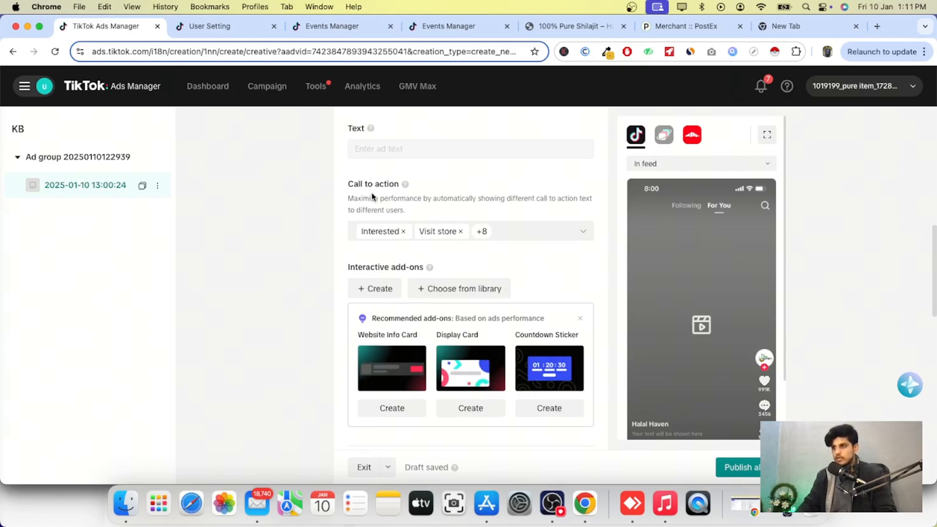
pyautogui.click(510, 236)
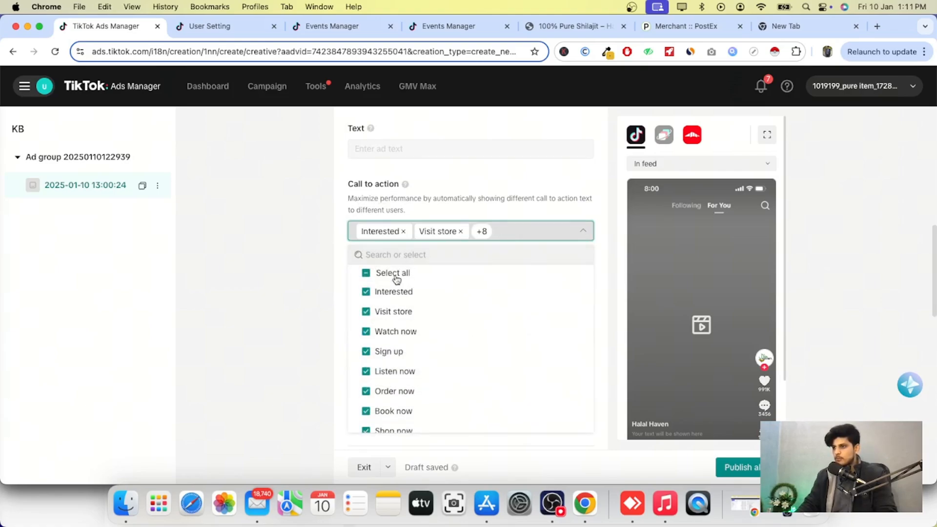
pyautogui.click(365, 351)
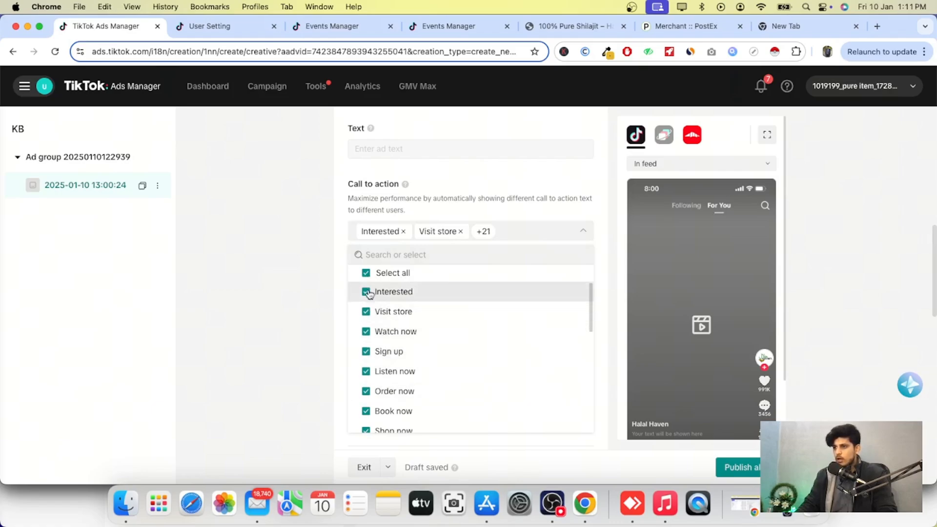
pyautogui.click(366, 272)
pyautogui.scroll(-2, 367, 346)
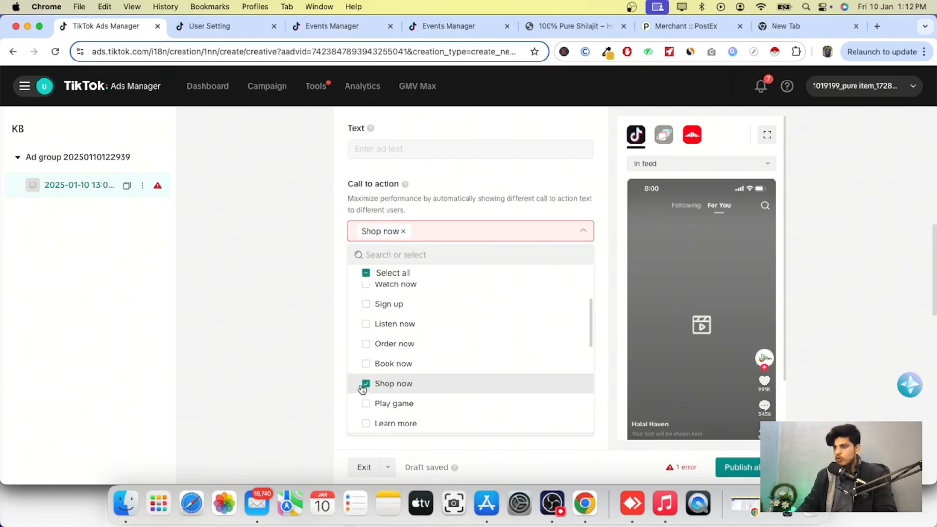
pyautogui.click(313, 320)
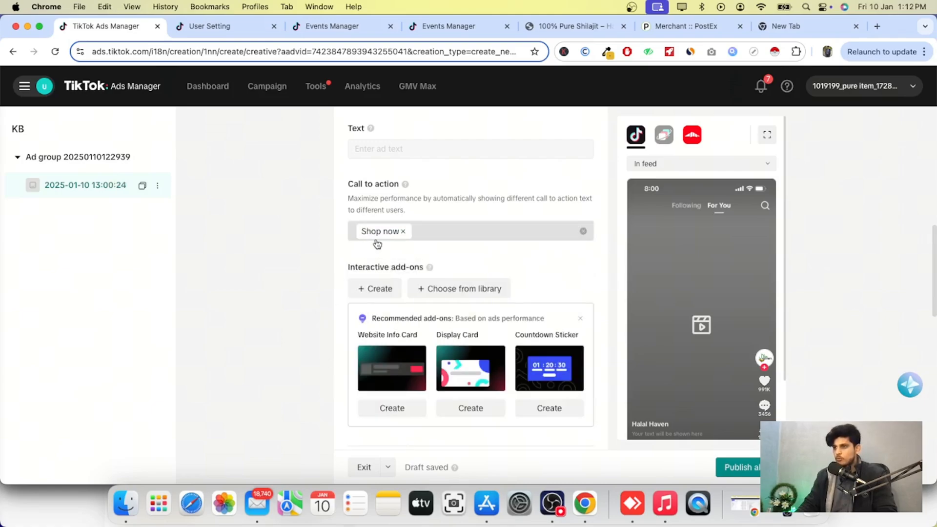
# Paste the halalhaven.shop collections page link as the website destination URL.
pyautogui.scroll(-5, 400, 316)
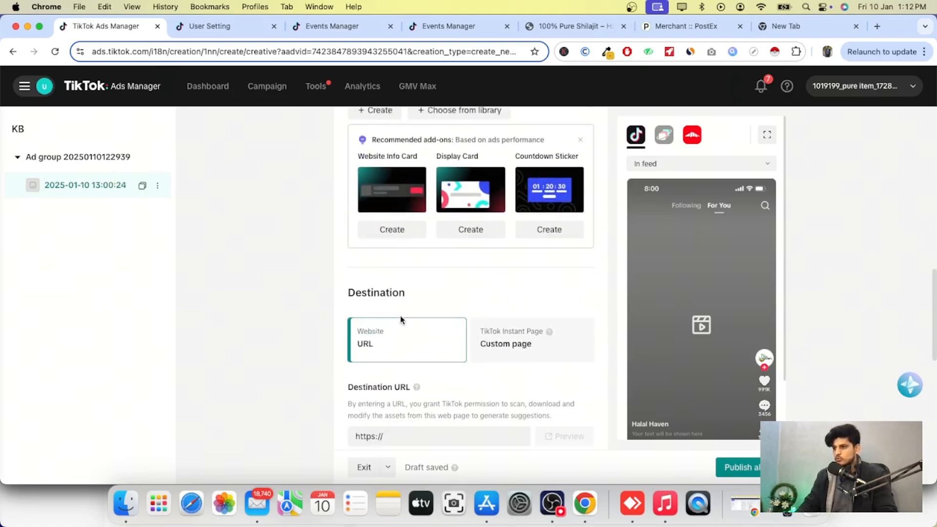
pyautogui.scroll(-3, 402, 320)
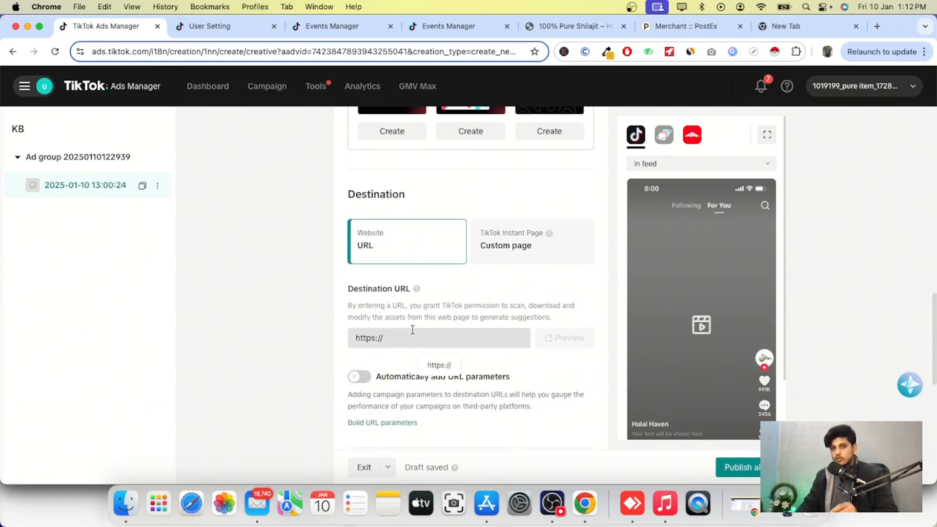
pyautogui.scroll(-1, 428, 312)
pyautogui.click(428, 303)
pyautogui.rightClick(428, 303)
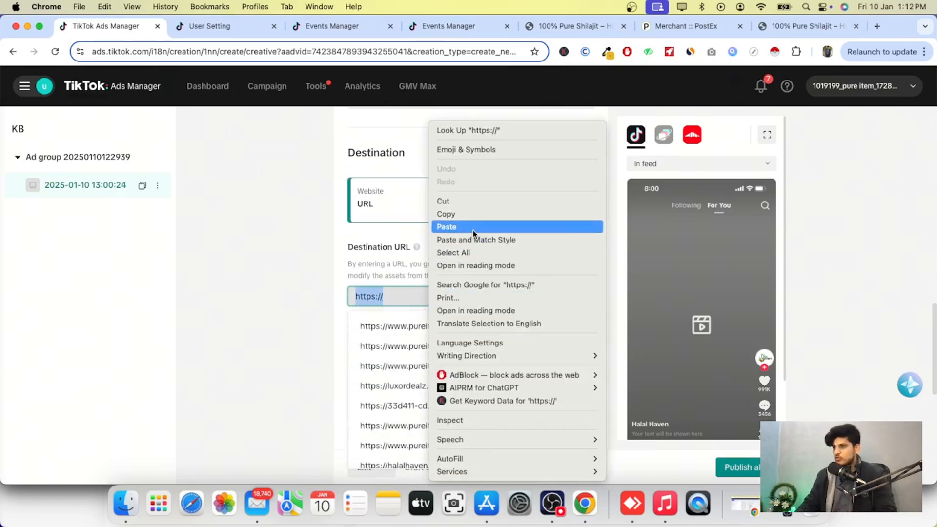
pyautogui.click(449, 228)
pyautogui.click(307, 281)
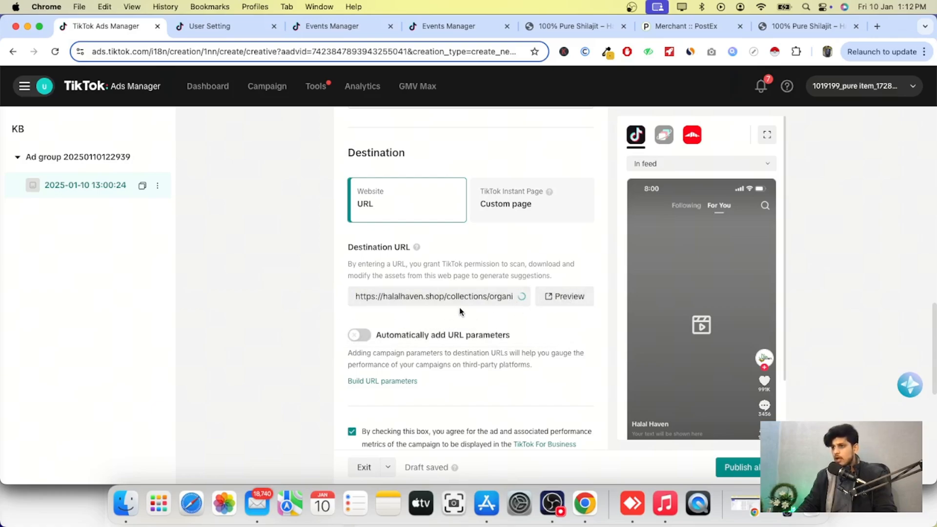
# Try to publish the ad.
pyautogui.scroll(-5, 451, 323)
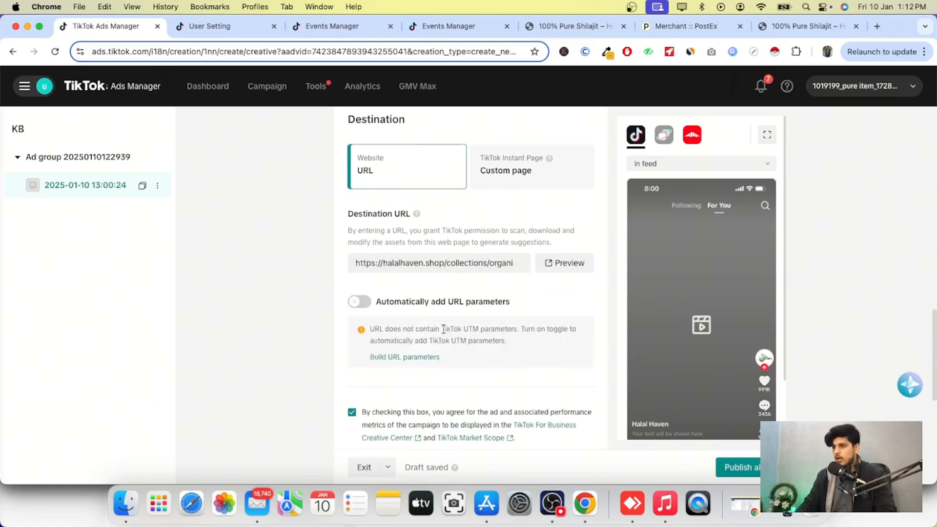
pyautogui.scroll(-5, 442, 330)
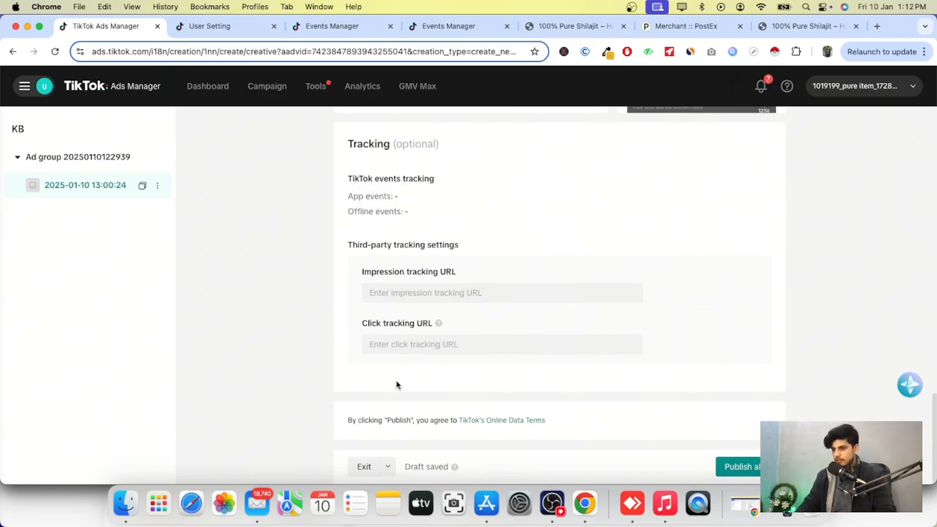
pyautogui.click(738, 466)
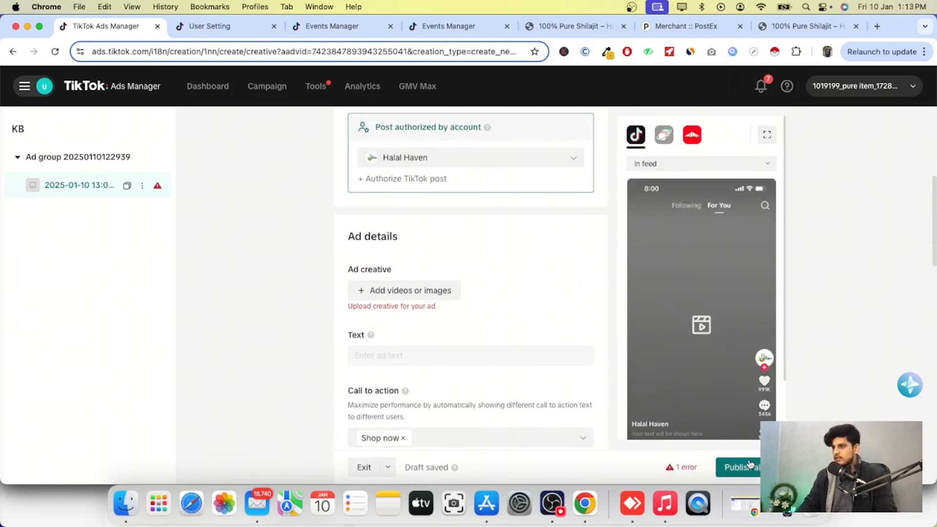
# Add the authorized Halal Haven shilajit video post as the ad creative.
pyautogui.click(411, 291)
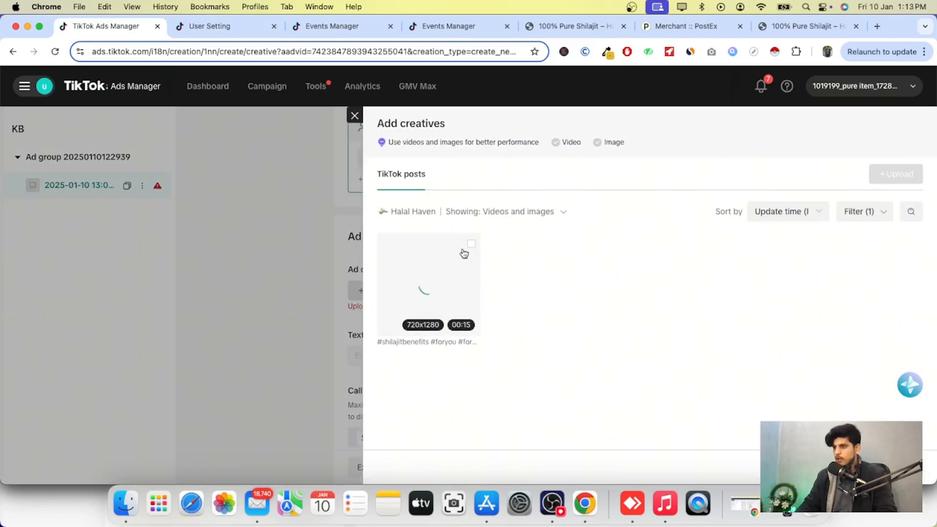
pyautogui.click(470, 244)
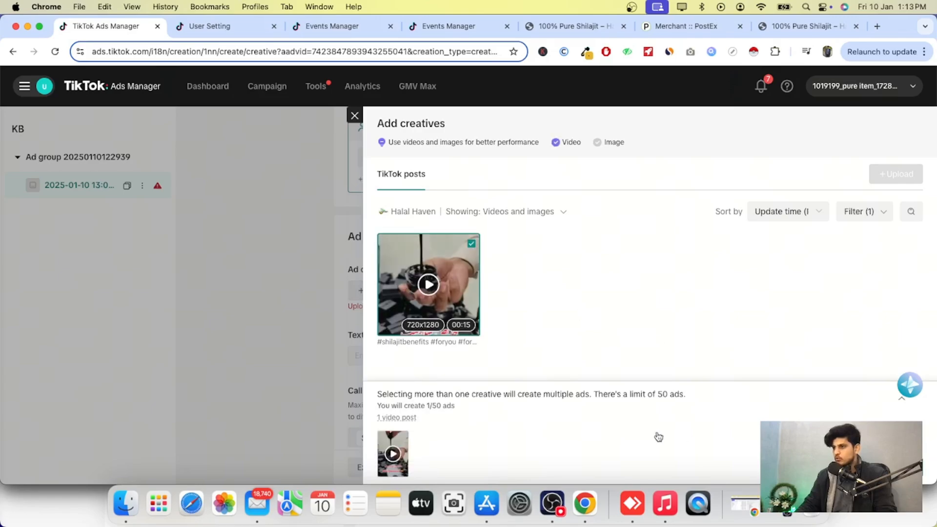
pyautogui.click(839, 458)
# Publish the ad and go back to the campaigns list.
pyautogui.scroll(-10, 834, 375)
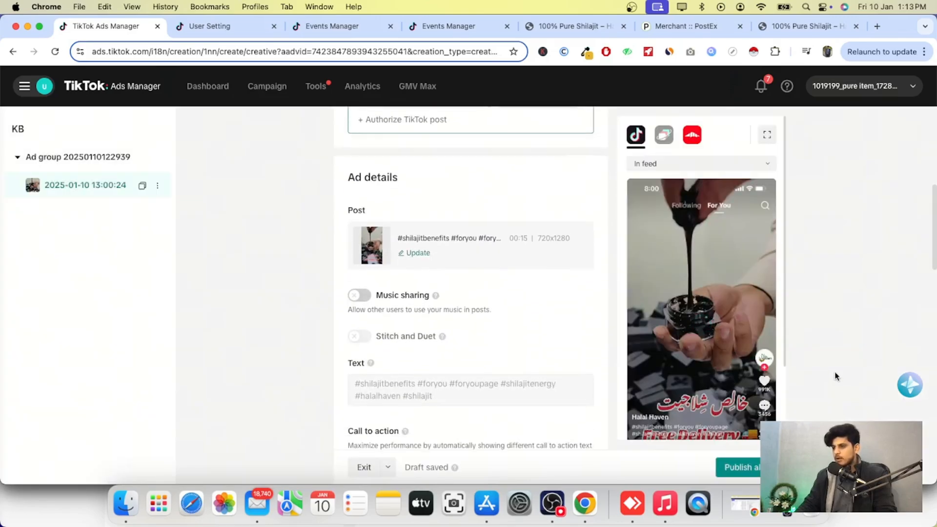
pyautogui.scroll(-6, 843, 405)
pyautogui.click(756, 469)
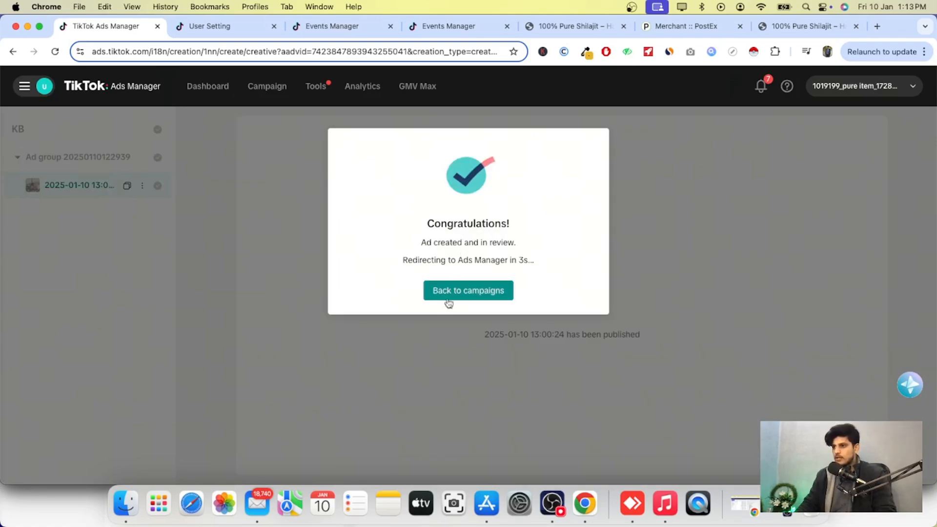
pyautogui.click(448, 300)
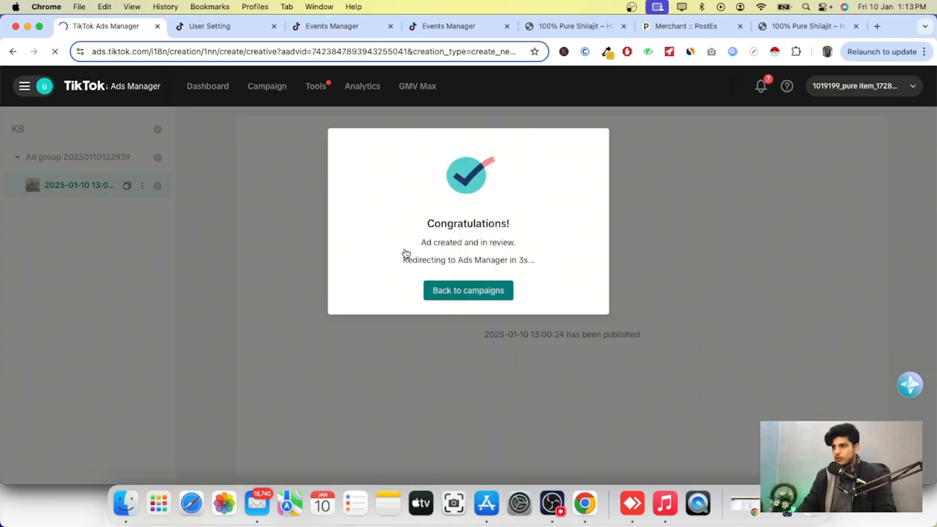